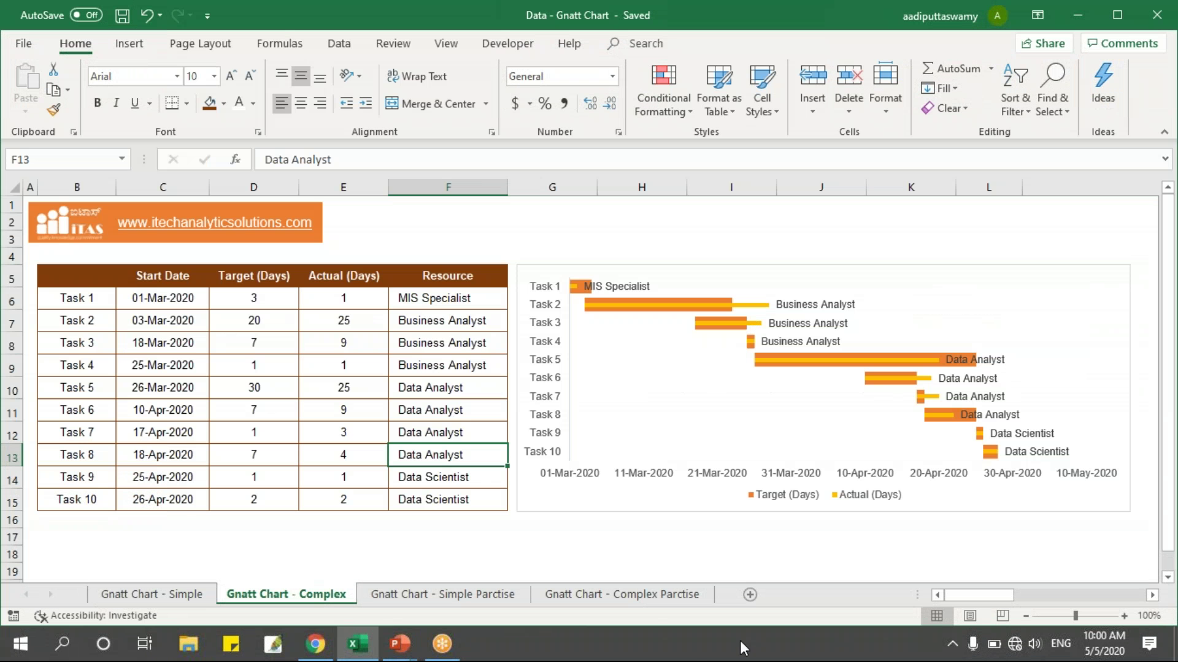
Step: Preview the finished simple and complex Gantt sheets, then return to the Simple Parctise sheet
click(169, 595)
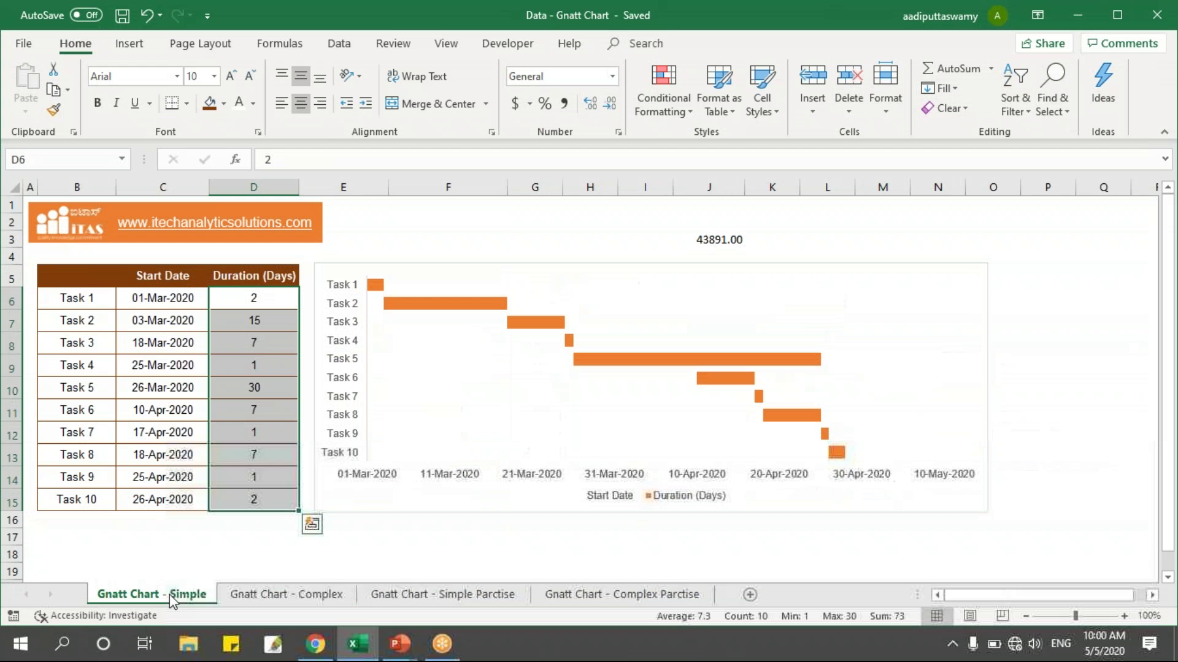
click(300, 598)
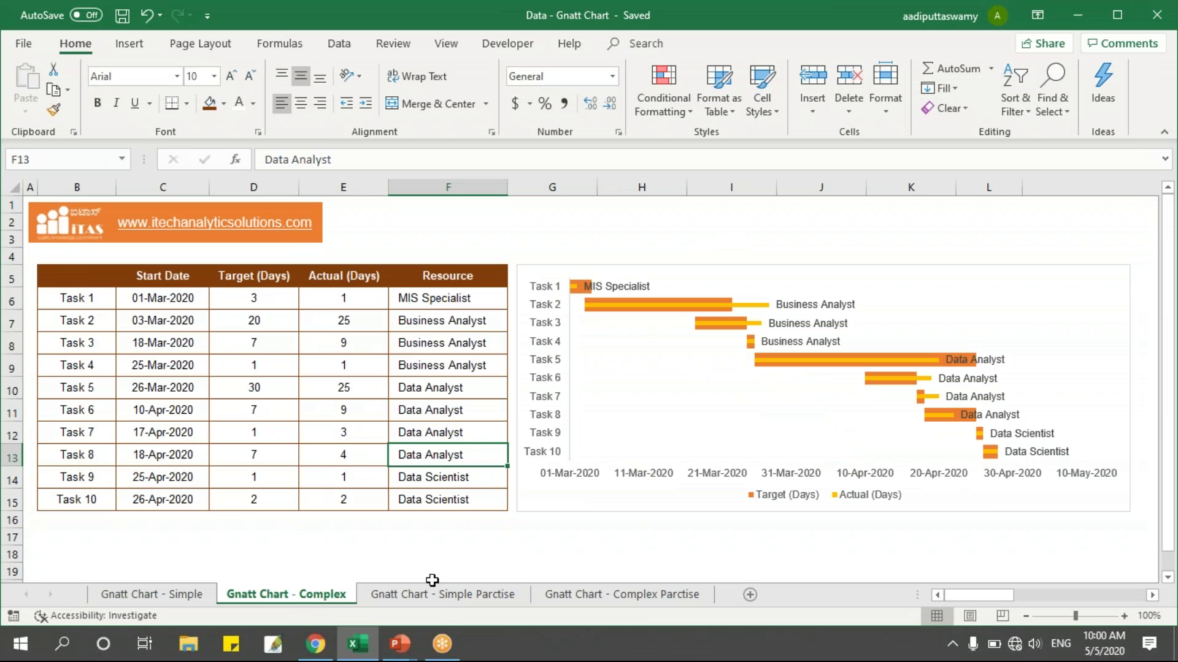
click(436, 598)
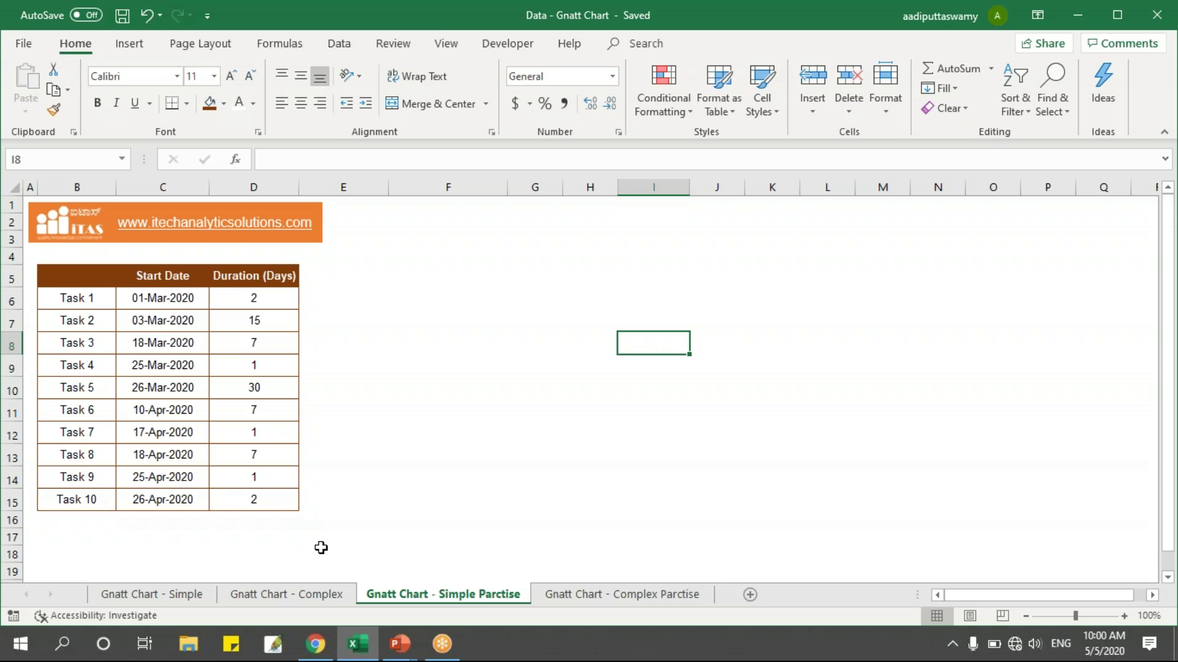
click(204, 593)
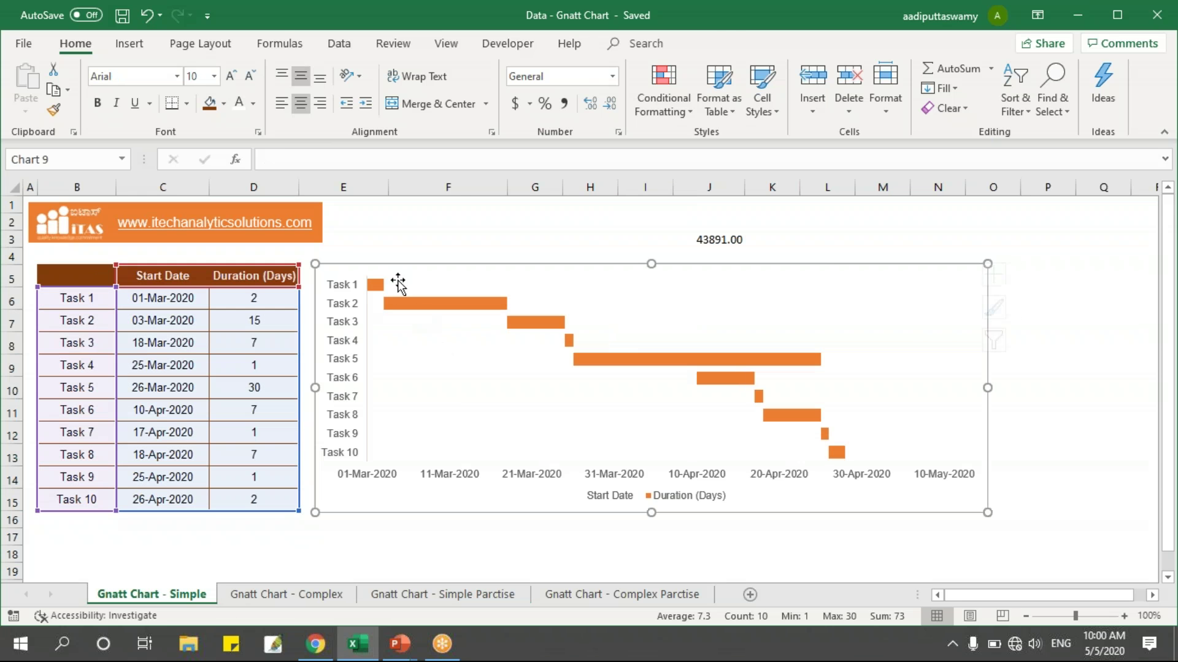
click(423, 595)
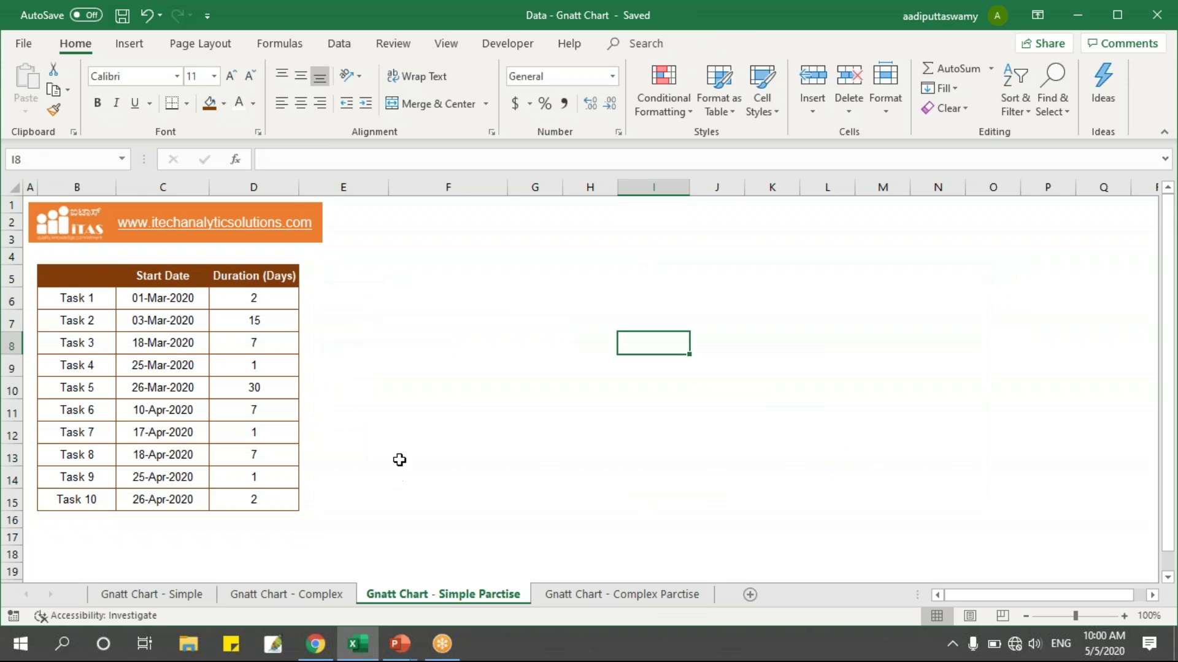
click(399, 433)
Step: Try selections of the task table and check the Start Date header, leaving it unchanged
drag(76, 277, 257, 500)
click(376, 368)
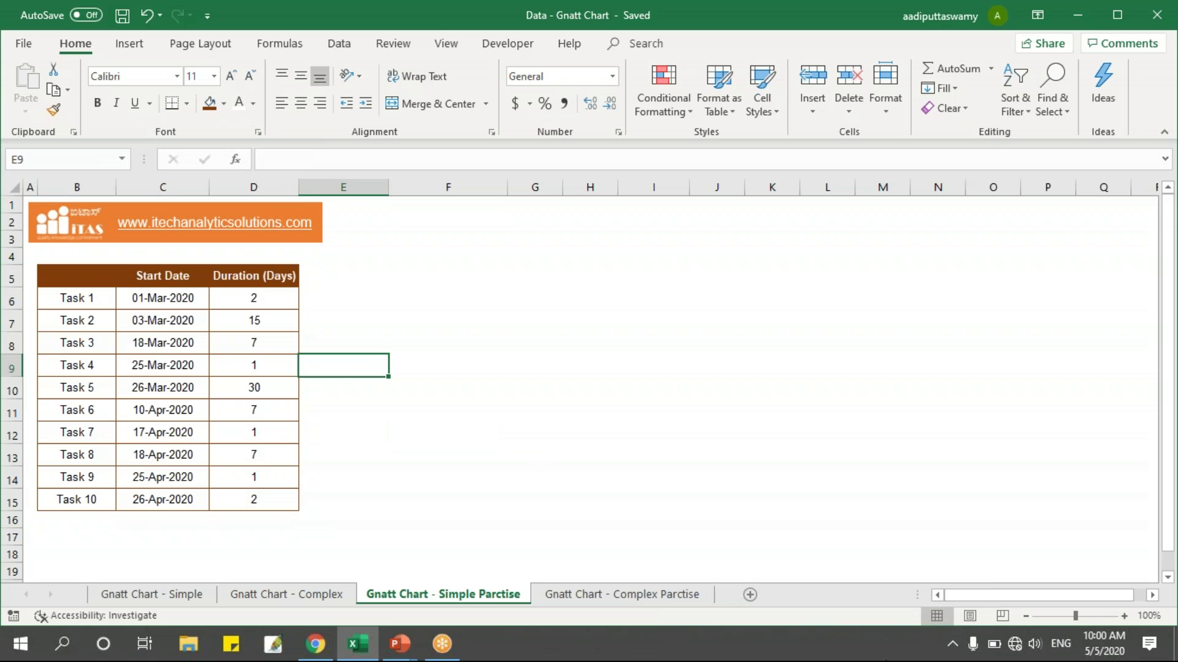
click(557, 292)
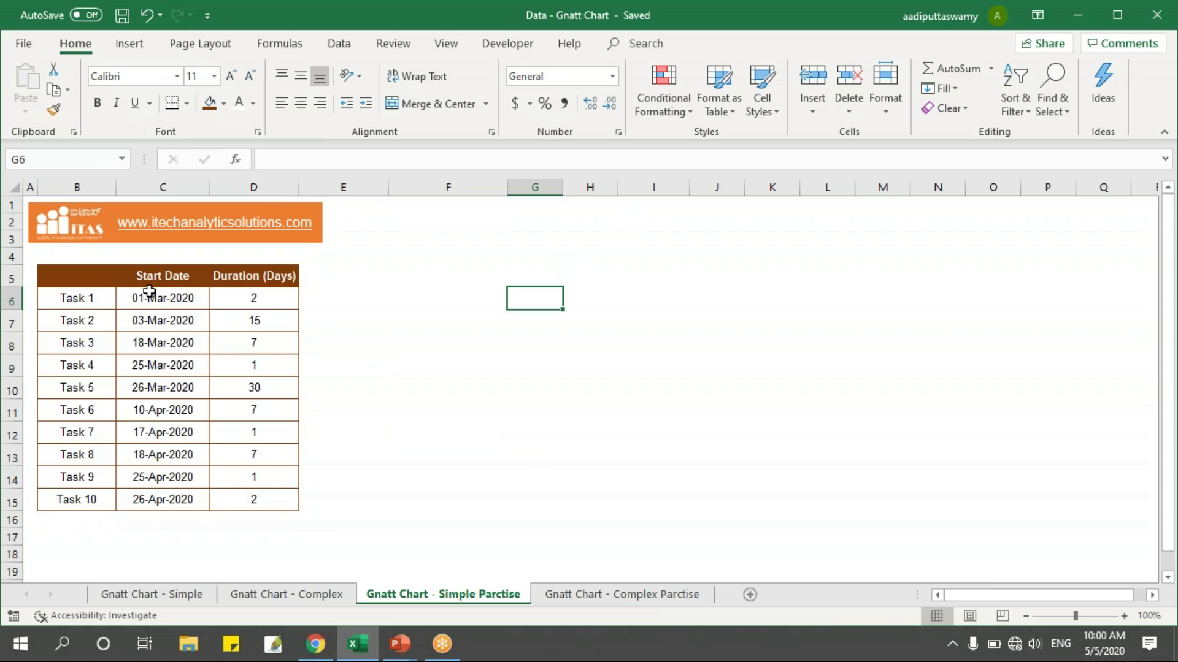
drag(92, 283, 266, 491)
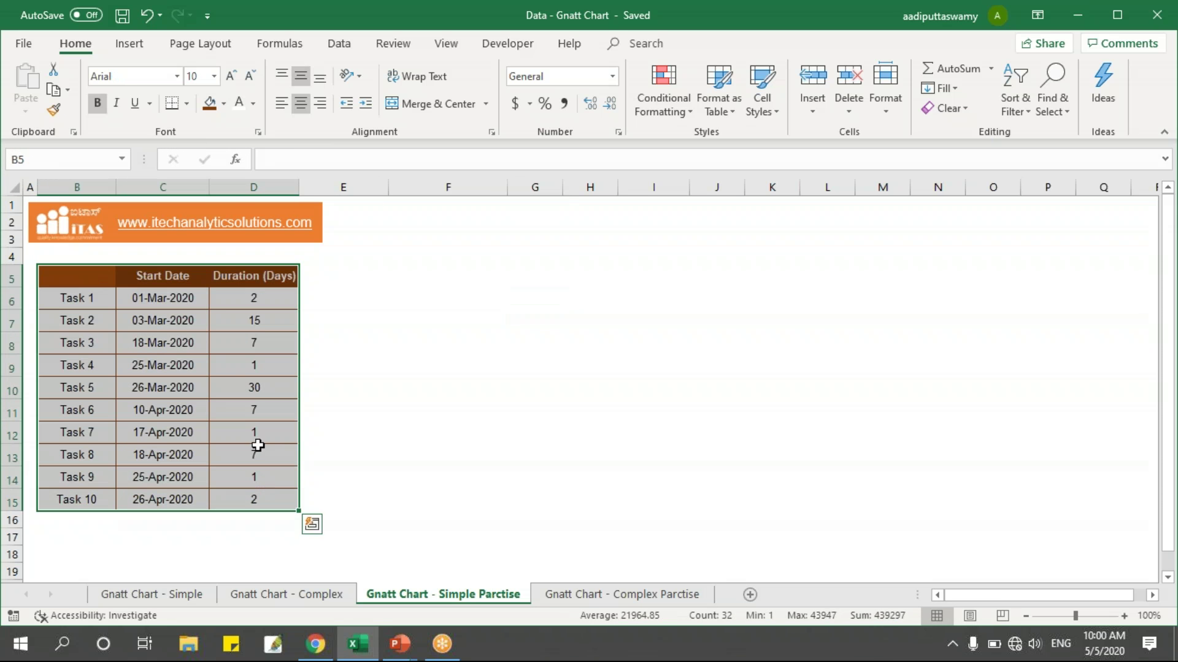
drag(93, 300, 92, 499)
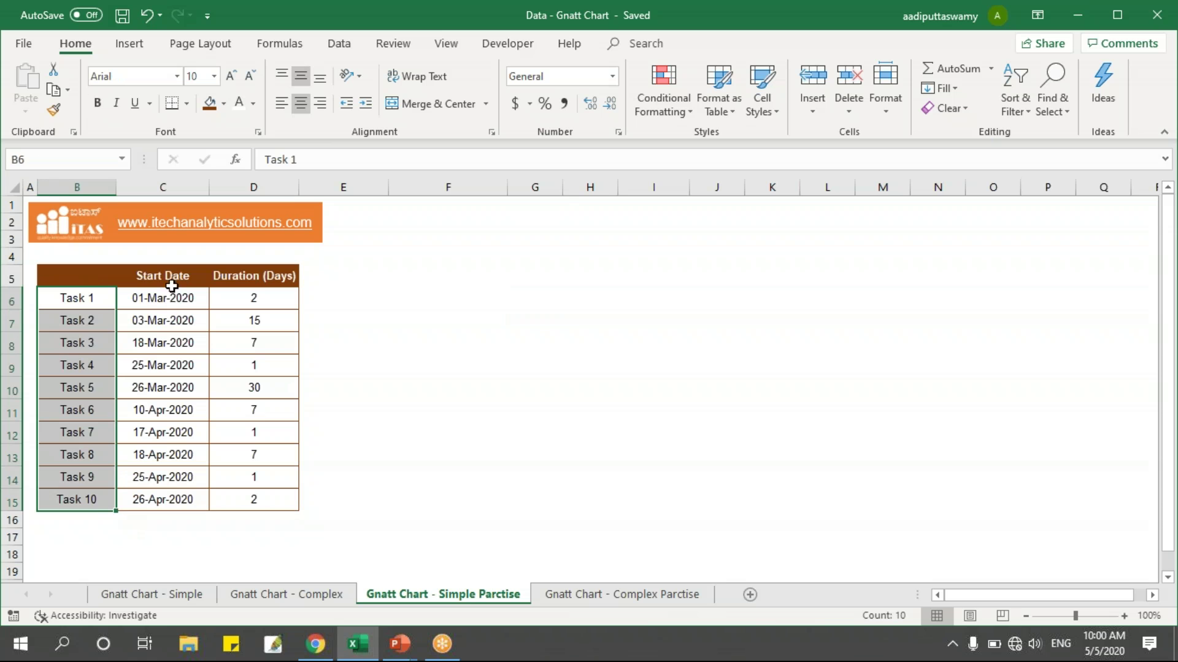
click(172, 276)
double_click(172, 275)
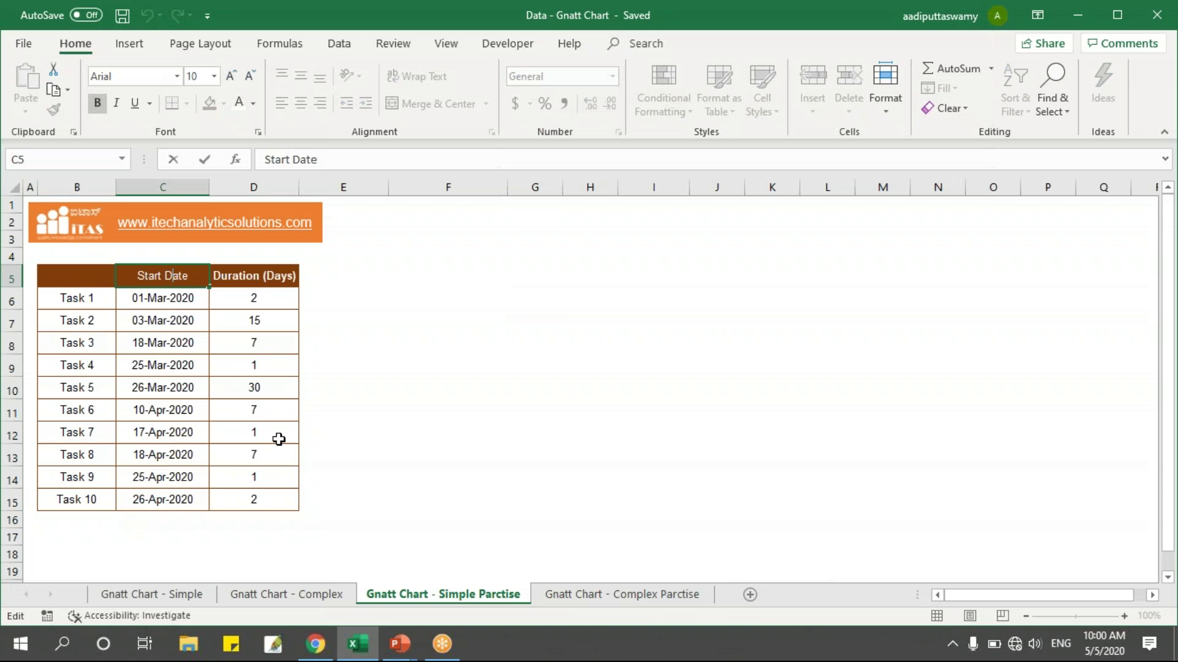
key(Escape)
click(394, 291)
Step: Select the whole task table B5:D15 as the chart's data
drag(278, 296, 273, 501)
drag(85, 305, 224, 305)
click(473, 298)
click(95, 278)
drag(94, 277, 270, 500)
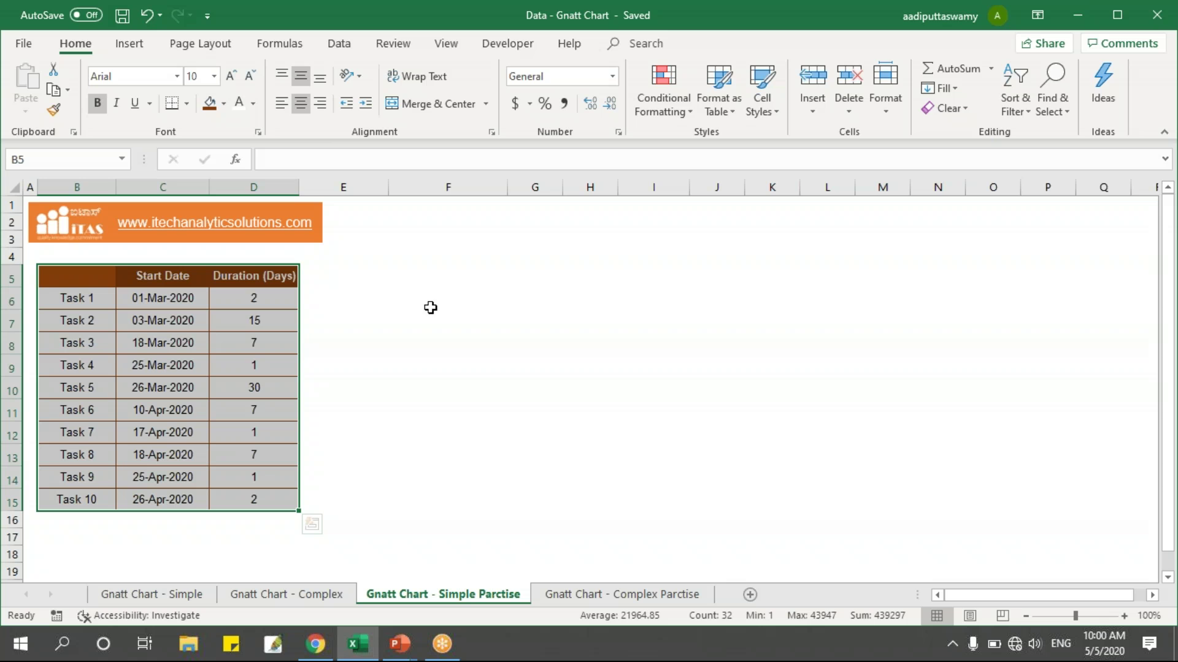
click(130, 44)
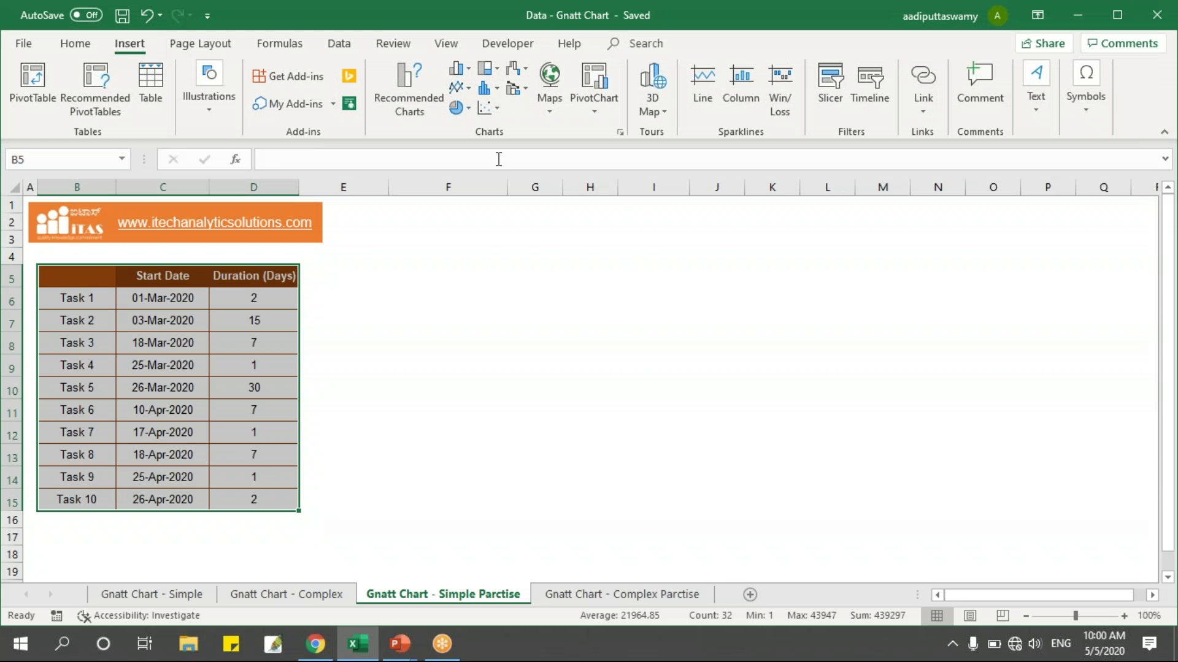
Step: Insert a 2-D stacked bar chart of the tasks, move it beside the table and widen it
click(460, 68)
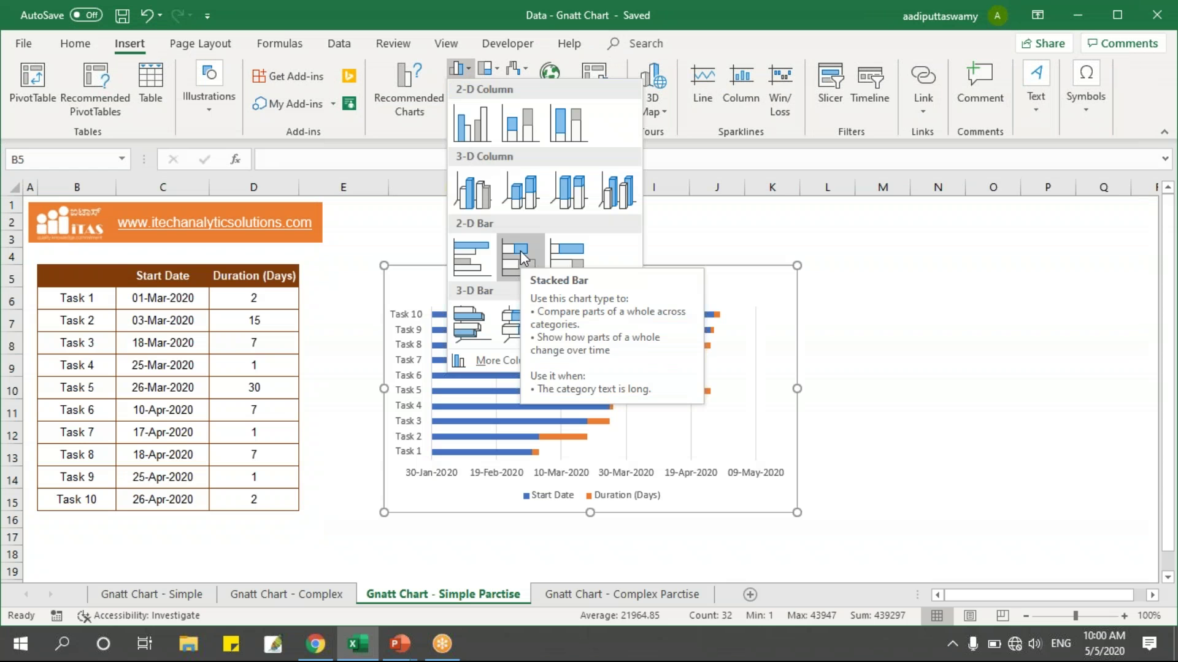
click(520, 250)
drag(476, 270, 413, 268)
drag(734, 512, 1062, 516)
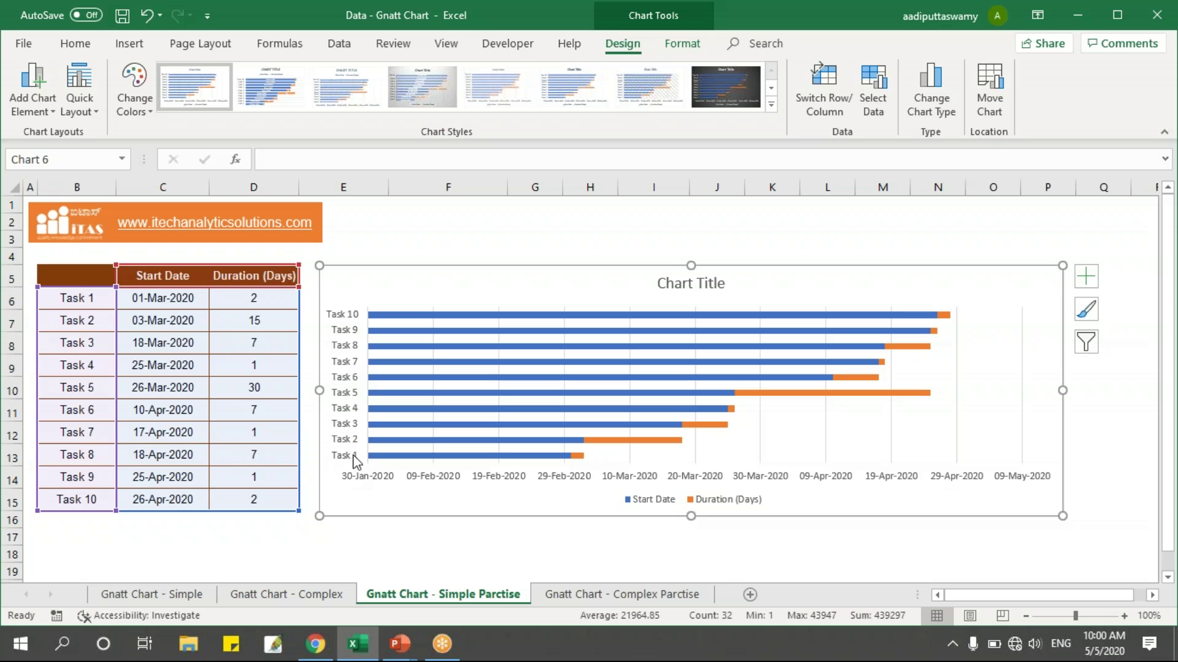
Step: Reverse the task axis categories and make the date axis cross at the maximum category
click(351, 393)
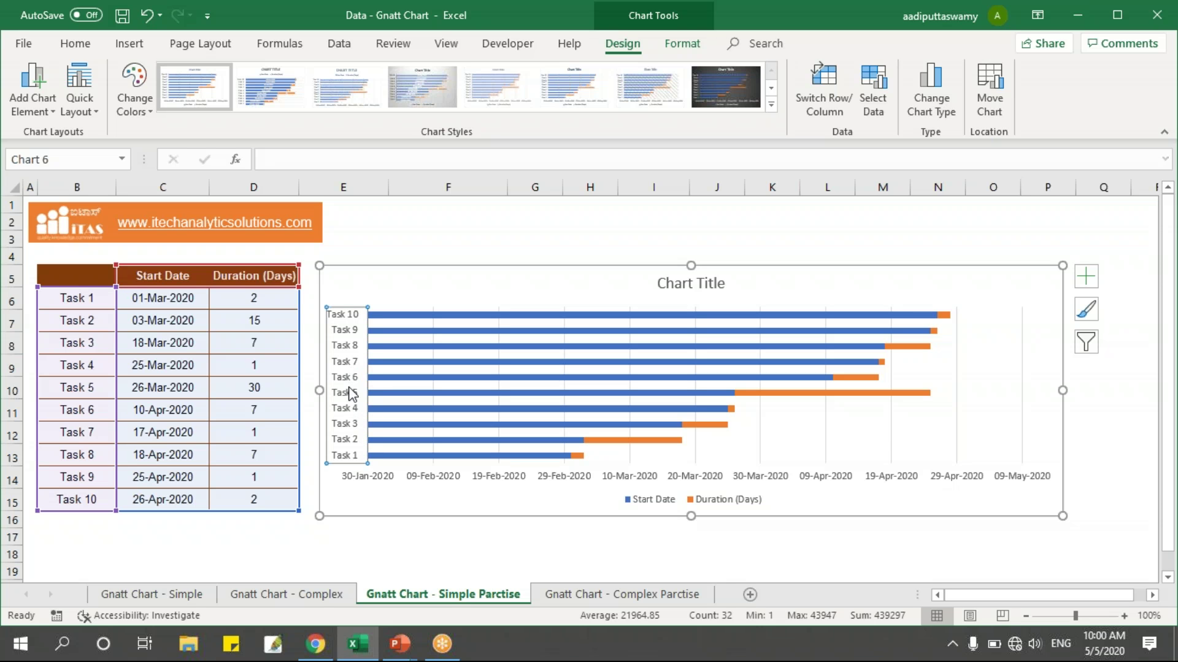
right_click(349, 329)
click(399, 530)
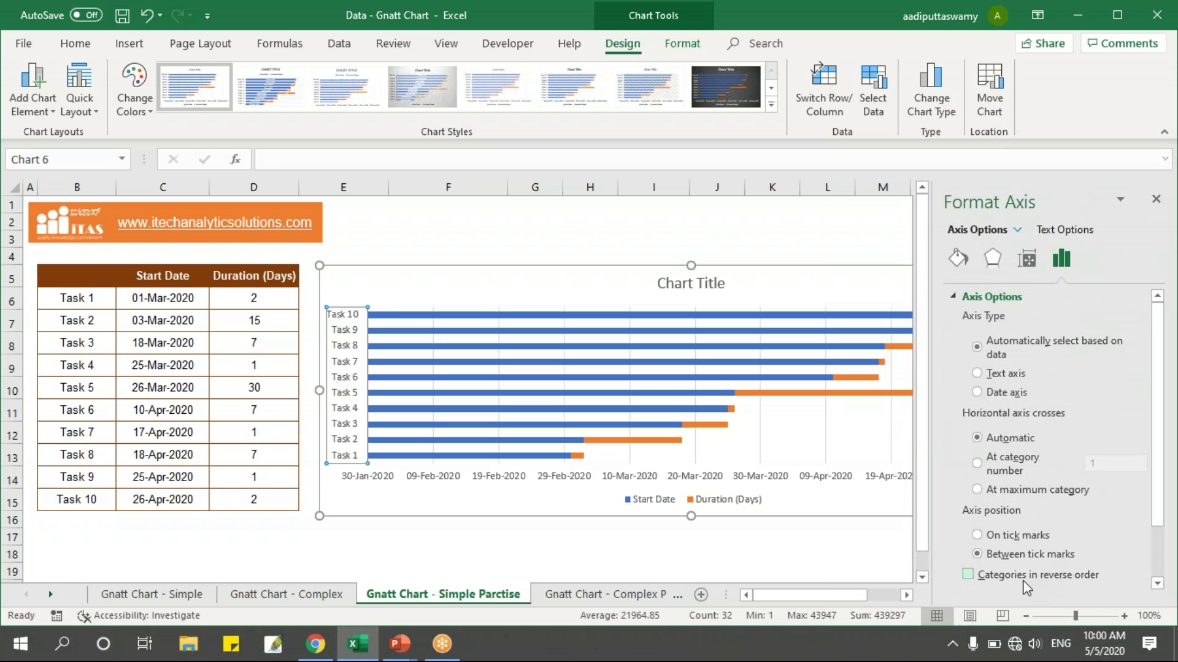
click(1051, 577)
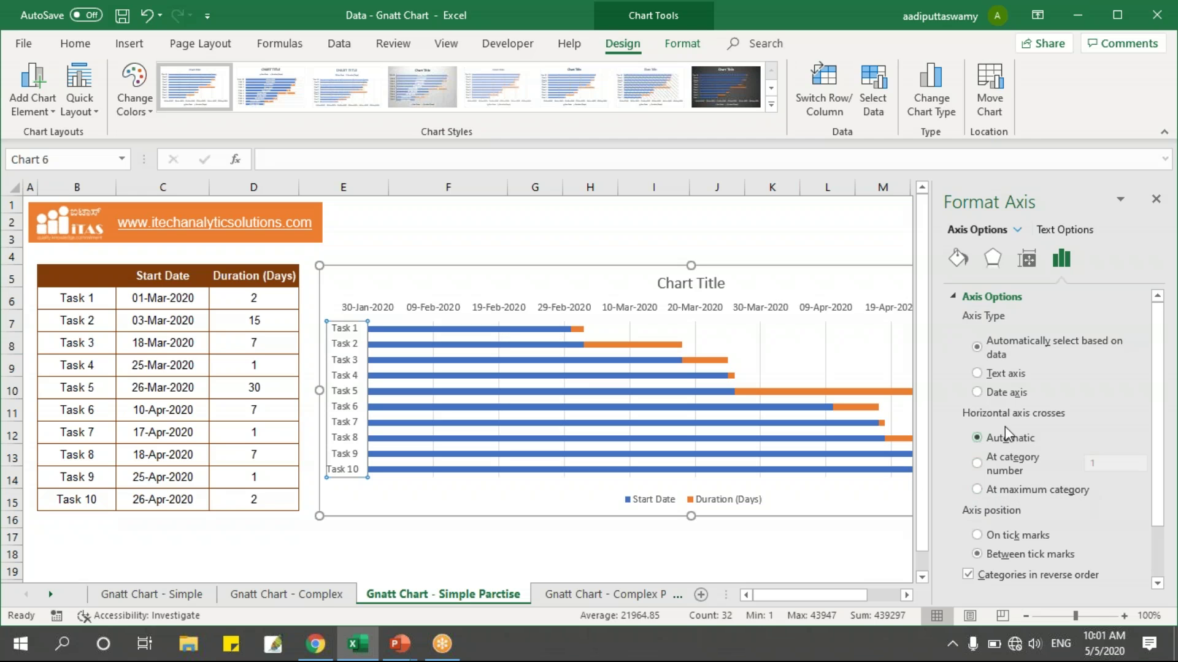
click(1020, 490)
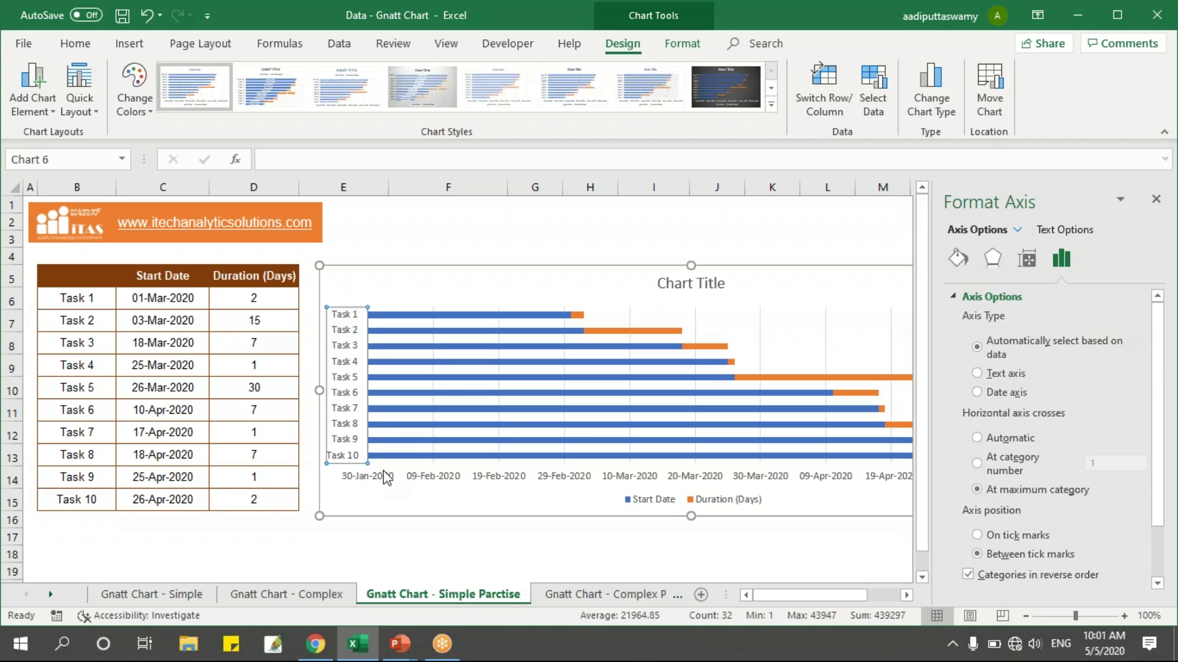
click(1156, 200)
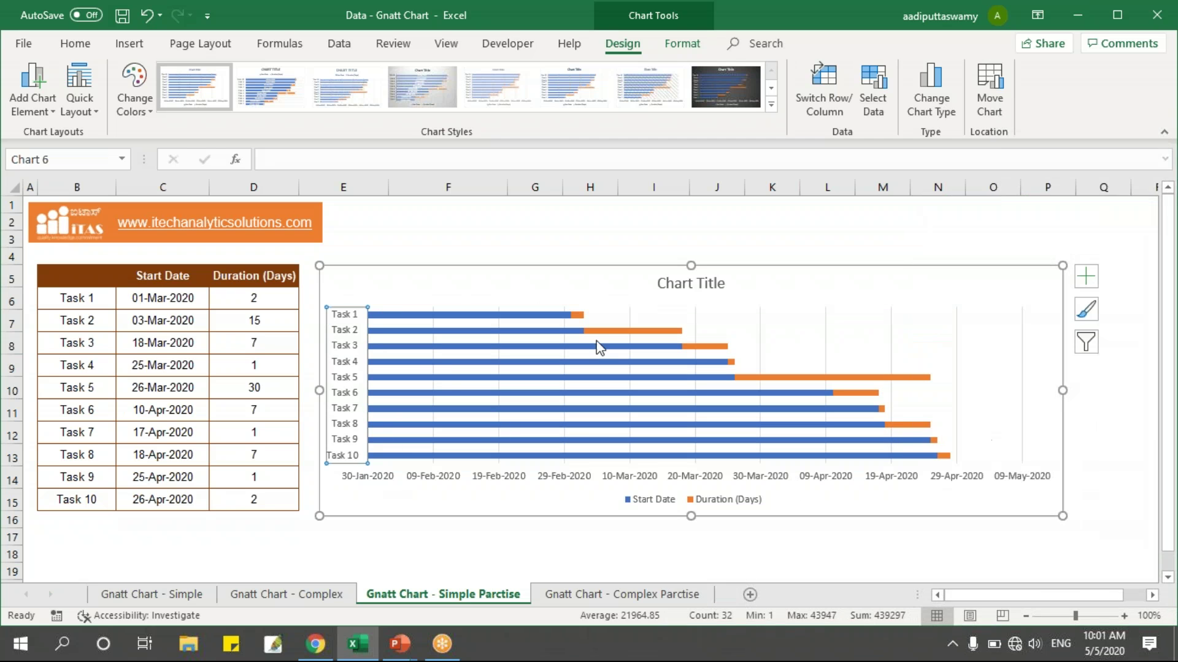
click(555, 245)
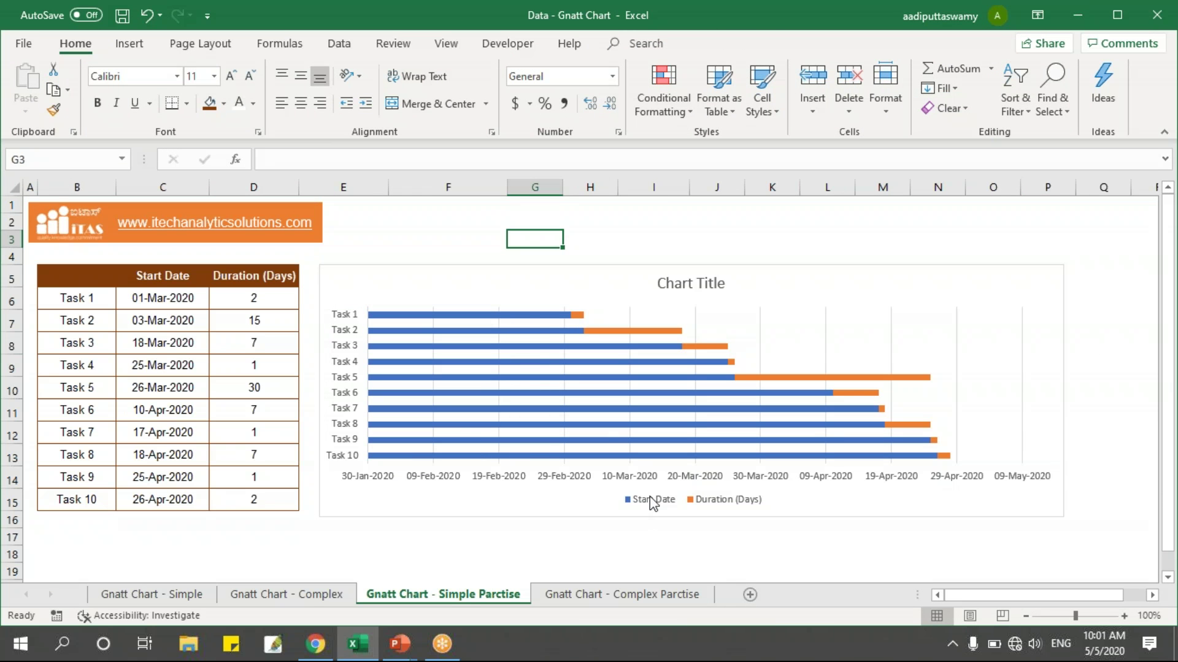
Step: Give the Start Date series No fill so only the orange Duration bars remain visible
right_click(521, 316)
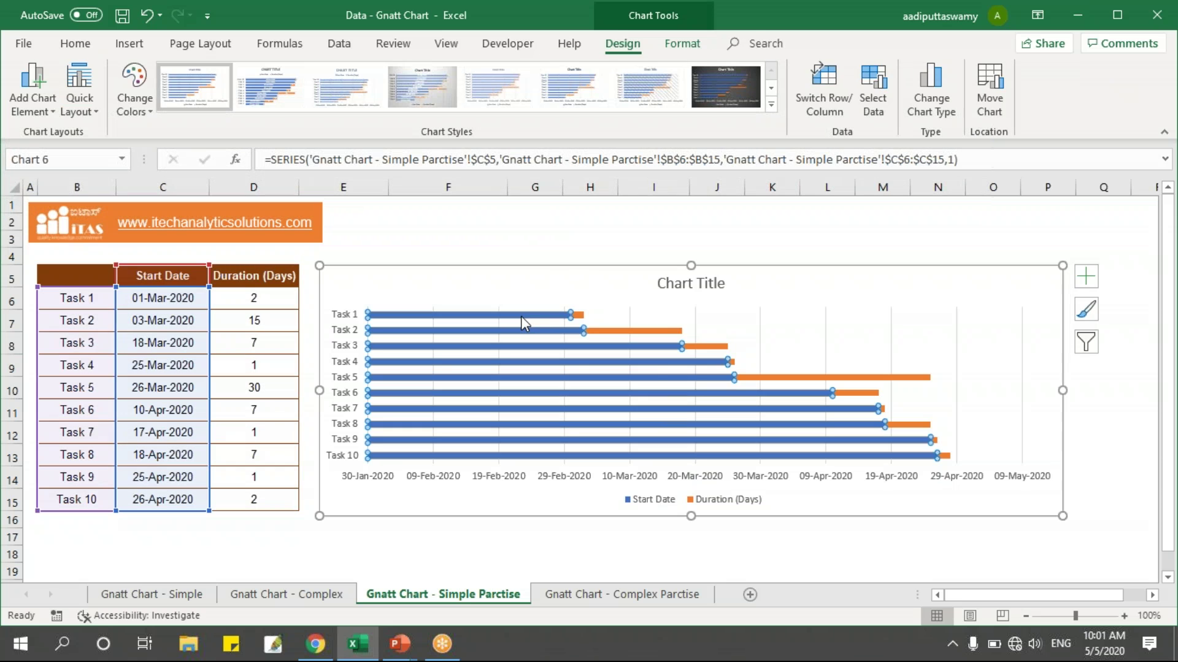
click(593, 477)
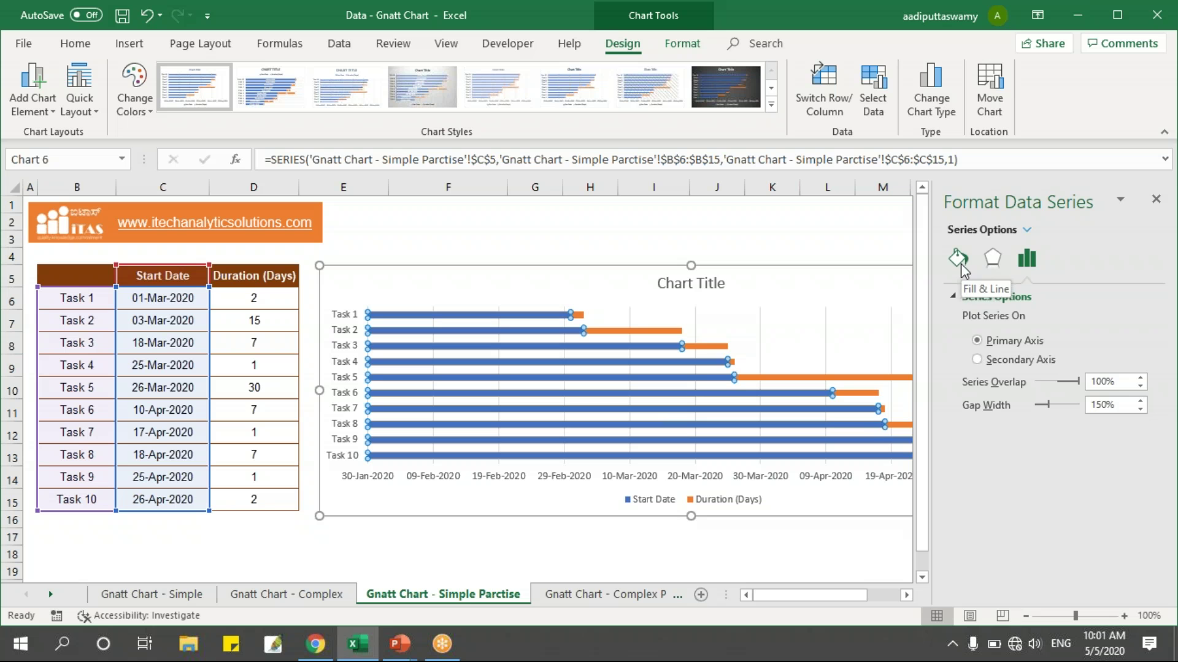
click(960, 263)
click(970, 325)
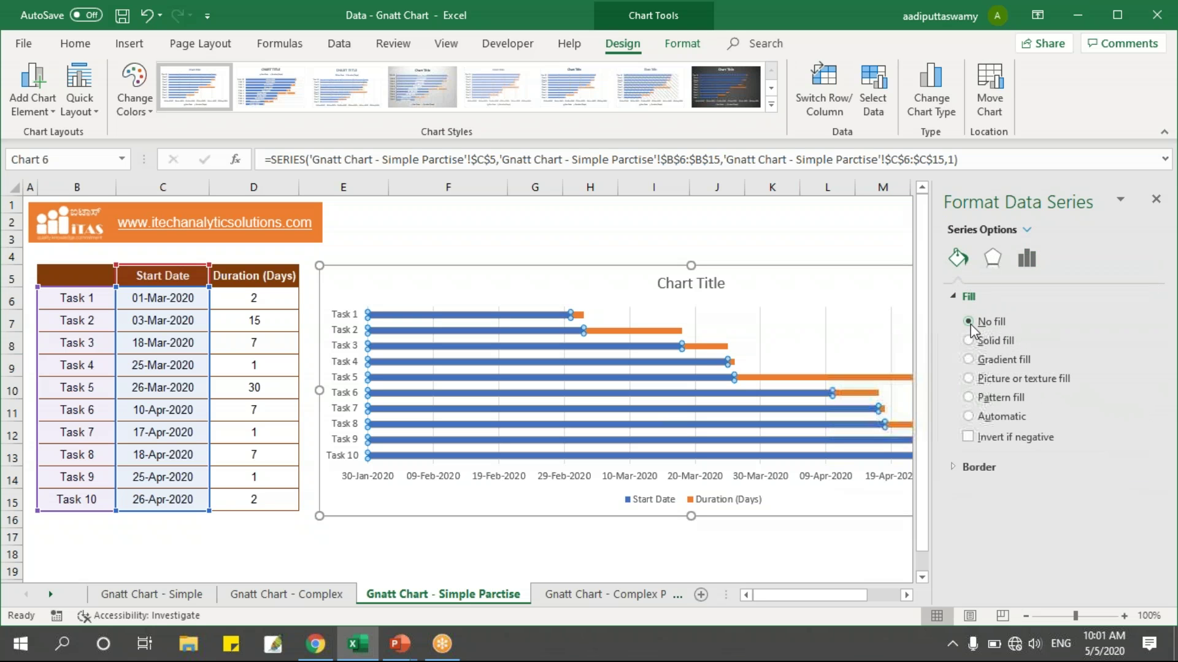
click(1155, 199)
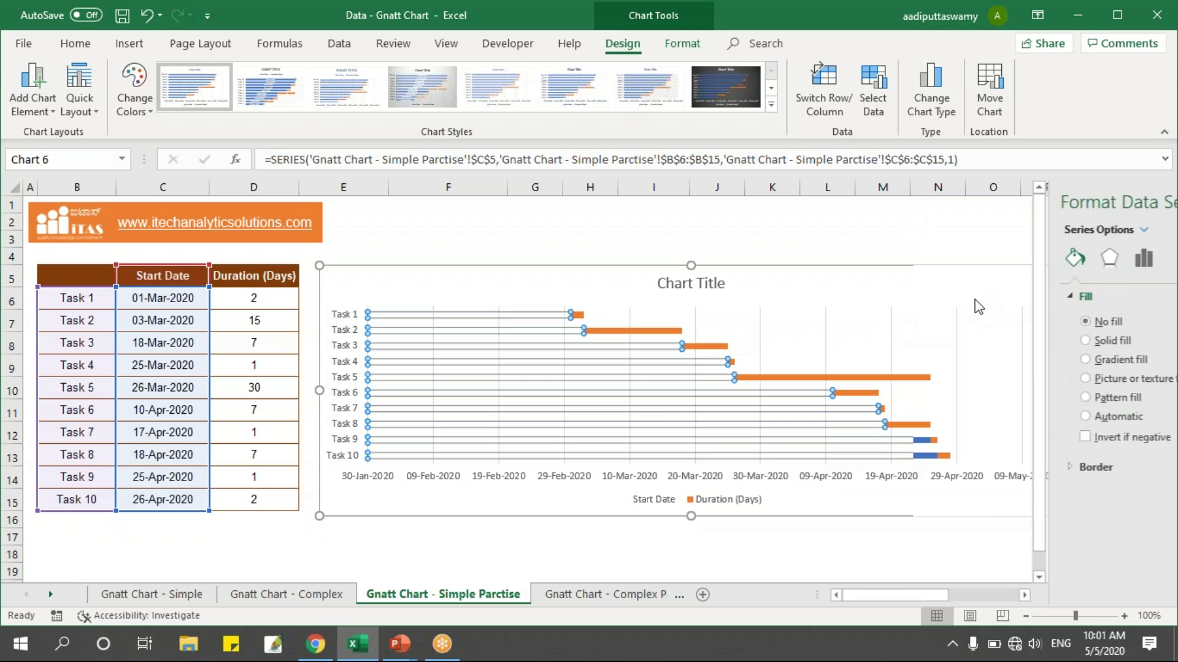
click(758, 234)
mouse_move(569, 320)
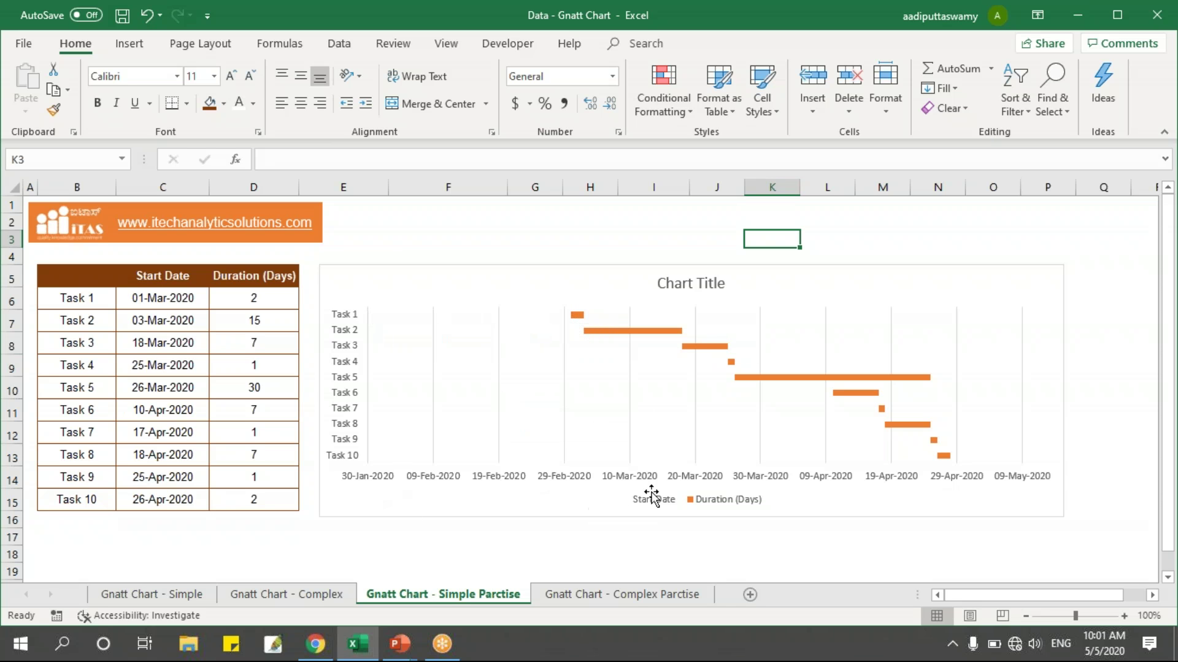
click(174, 299)
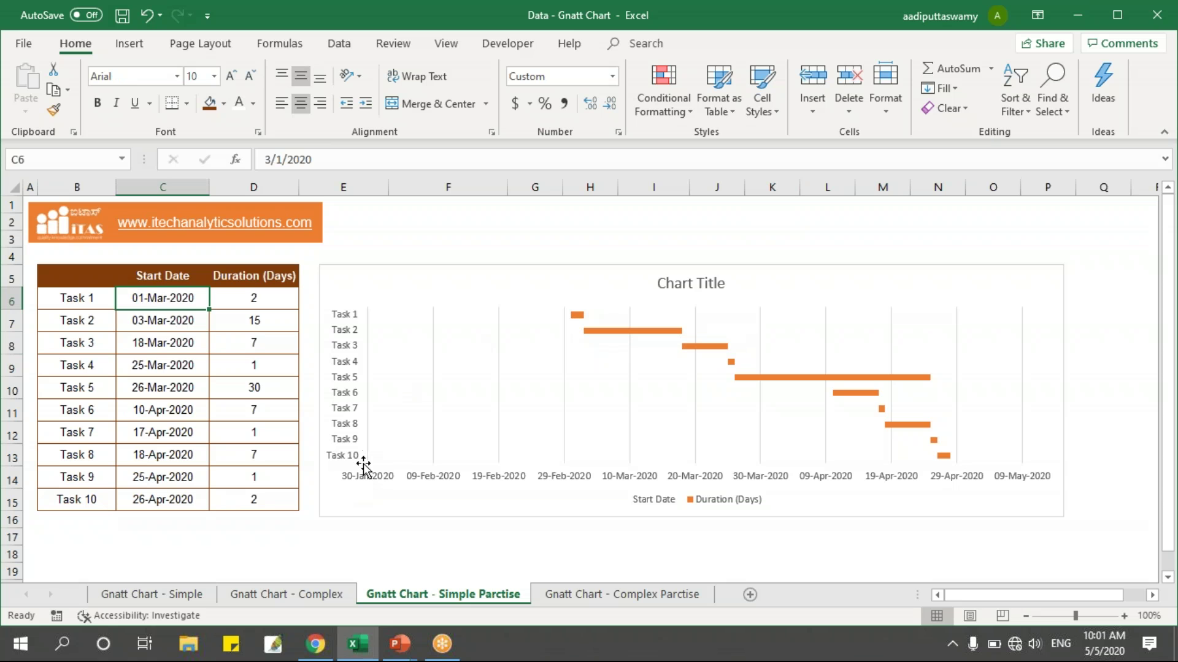
Step: Enter =MIN(C6:C15) in cell I3 to find the earliest start date
mouse_move(508, 443)
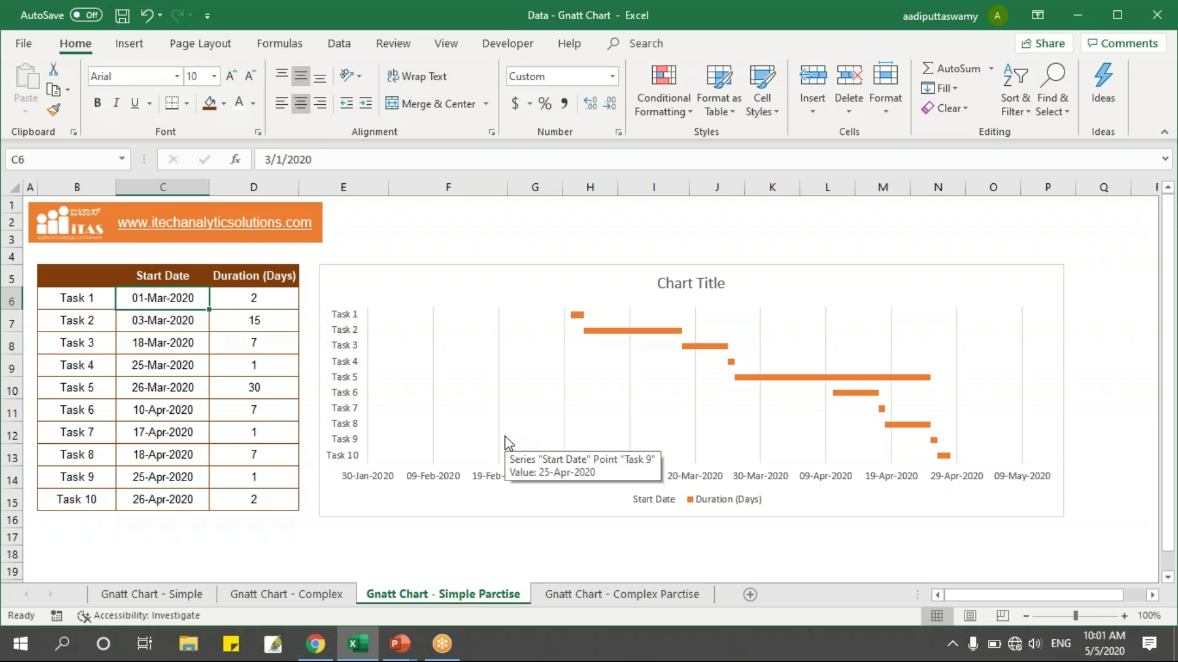
click(661, 238)
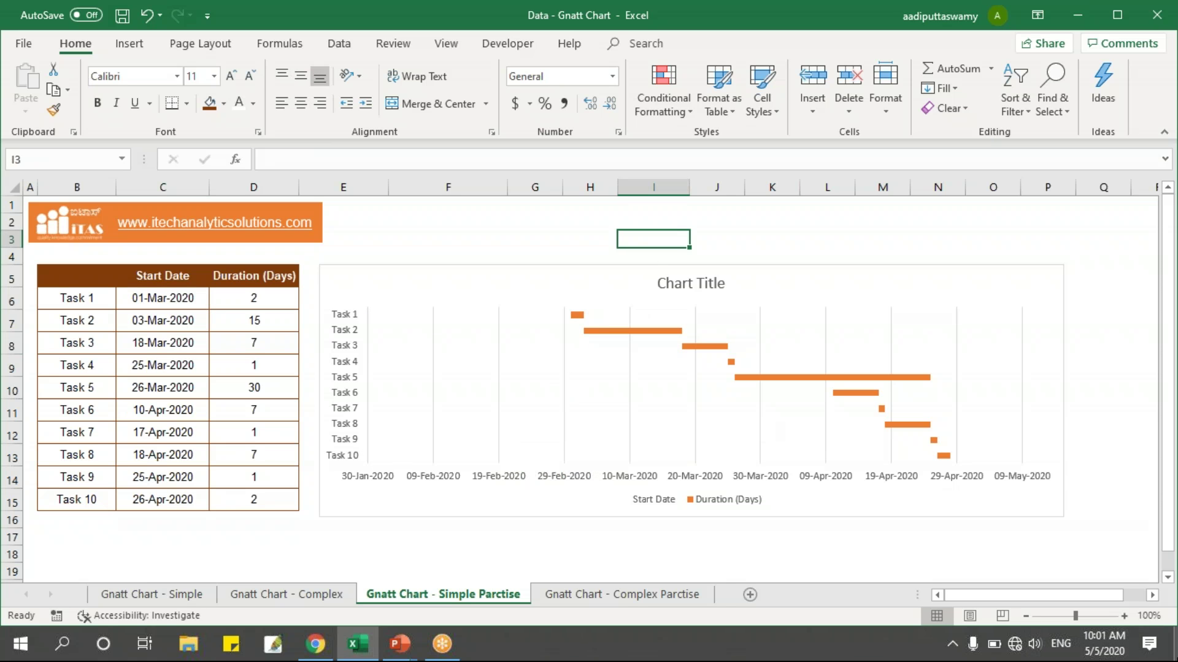
text(=MIN()
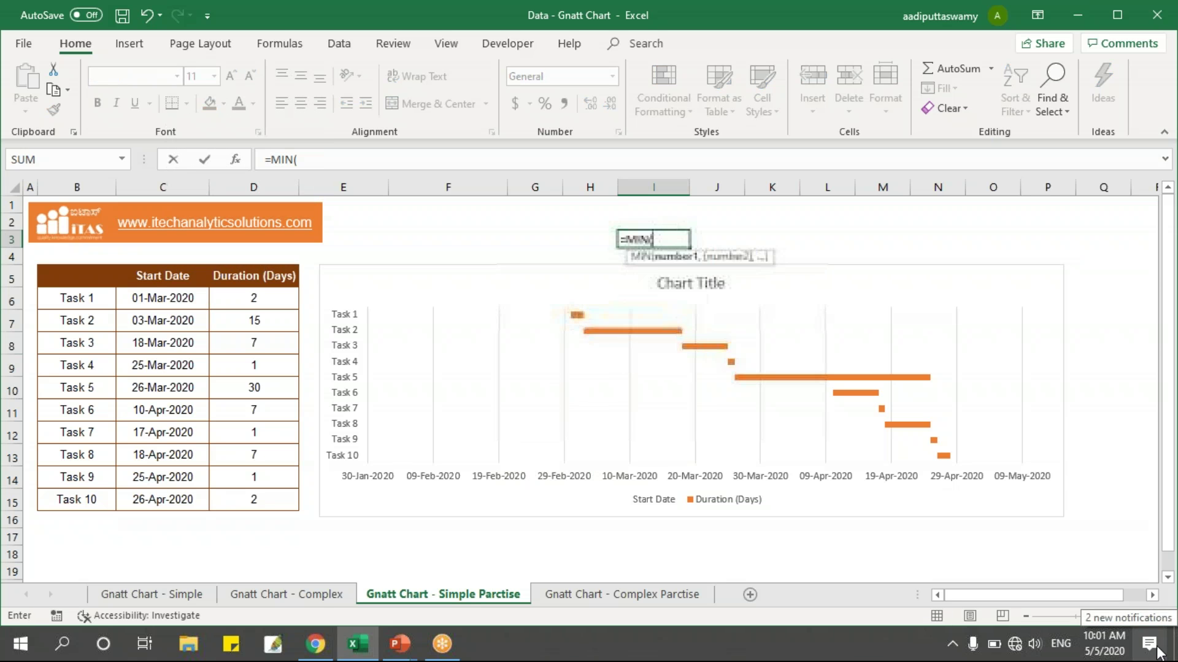
drag(191, 298, 202, 479)
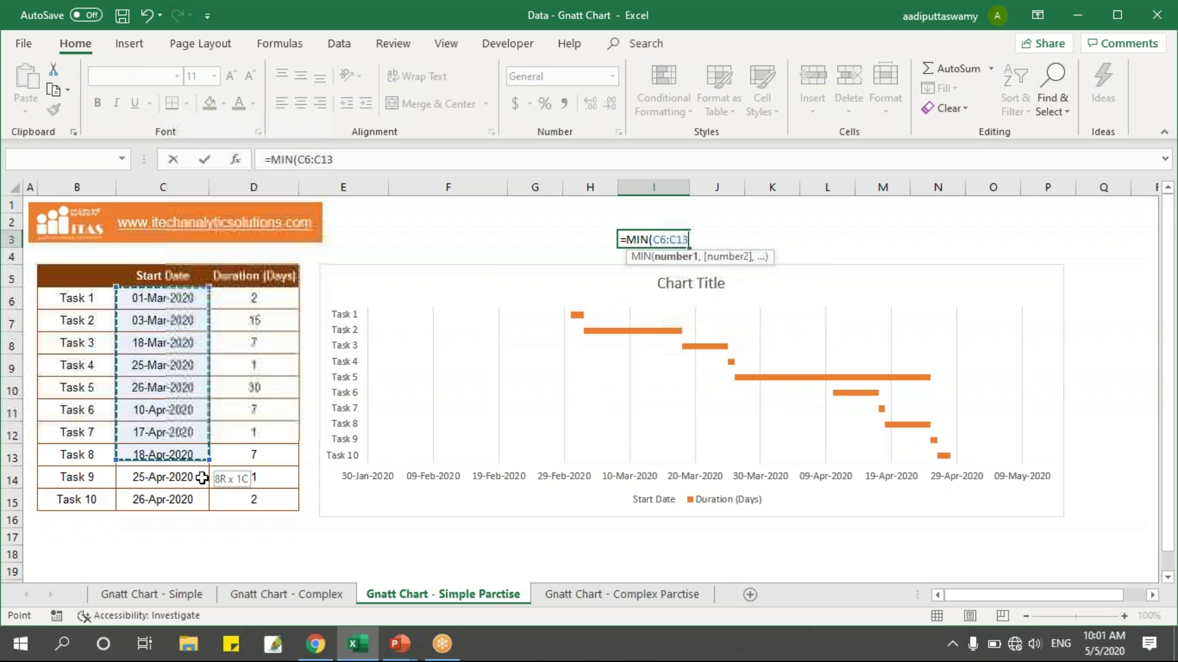
key(Return)
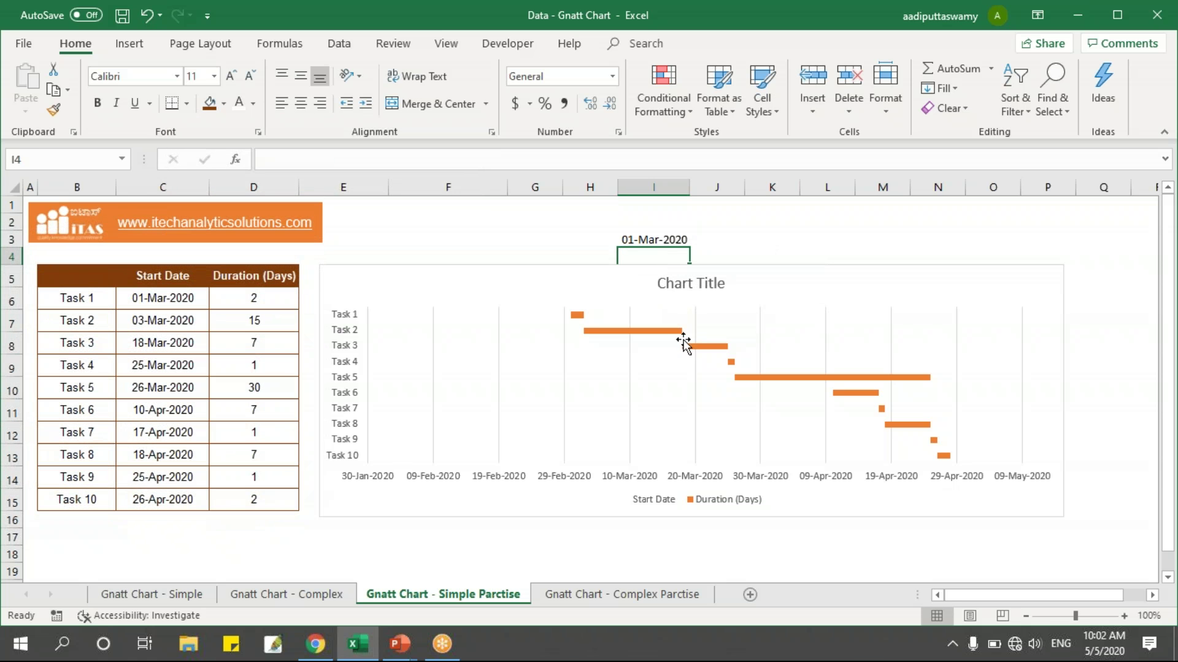
Step: Format I3 with the Number category so it shows 43891.00
click(665, 239)
key(ctrl+1)
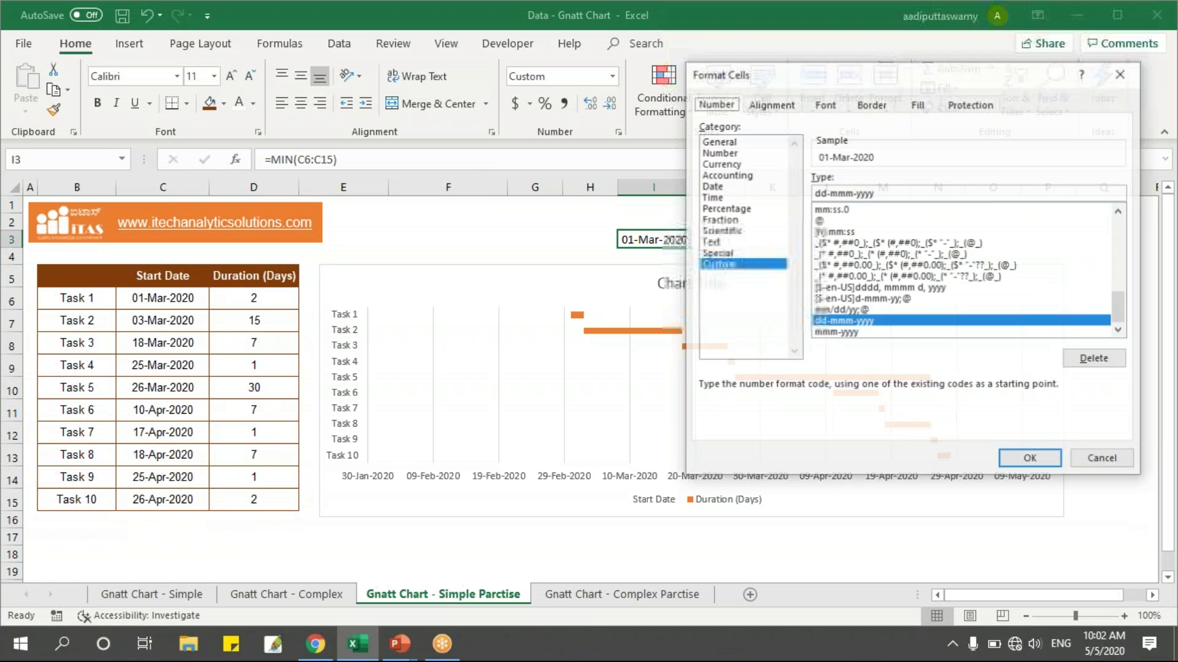
click(745, 155)
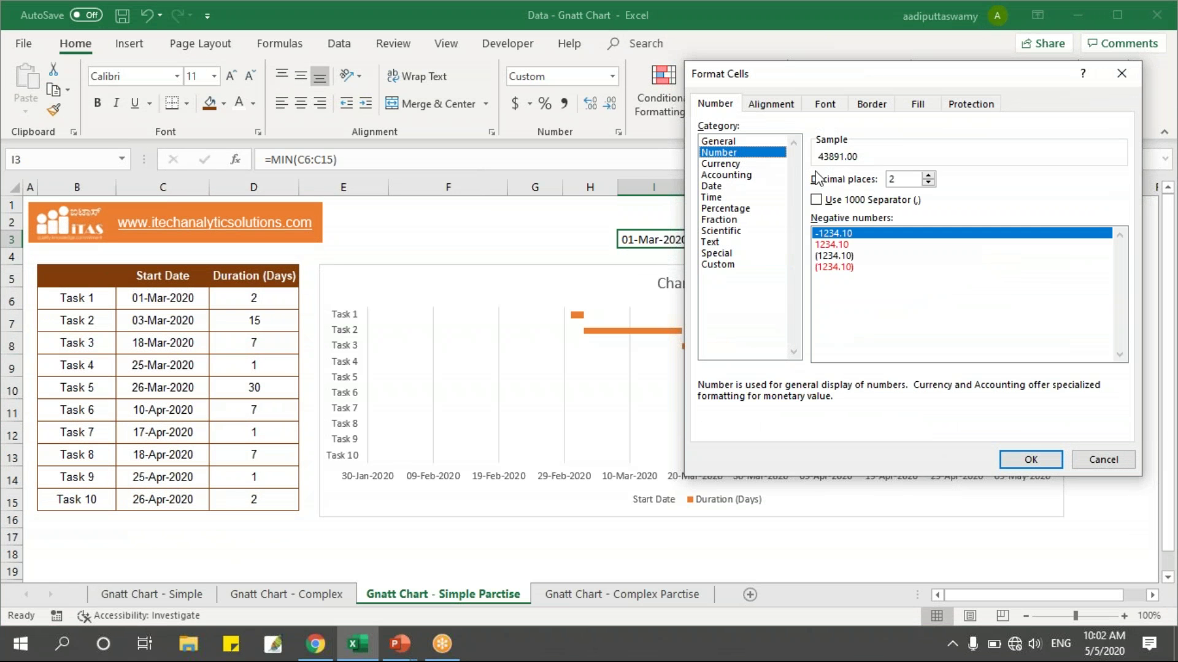
click(1032, 459)
click(590, 205)
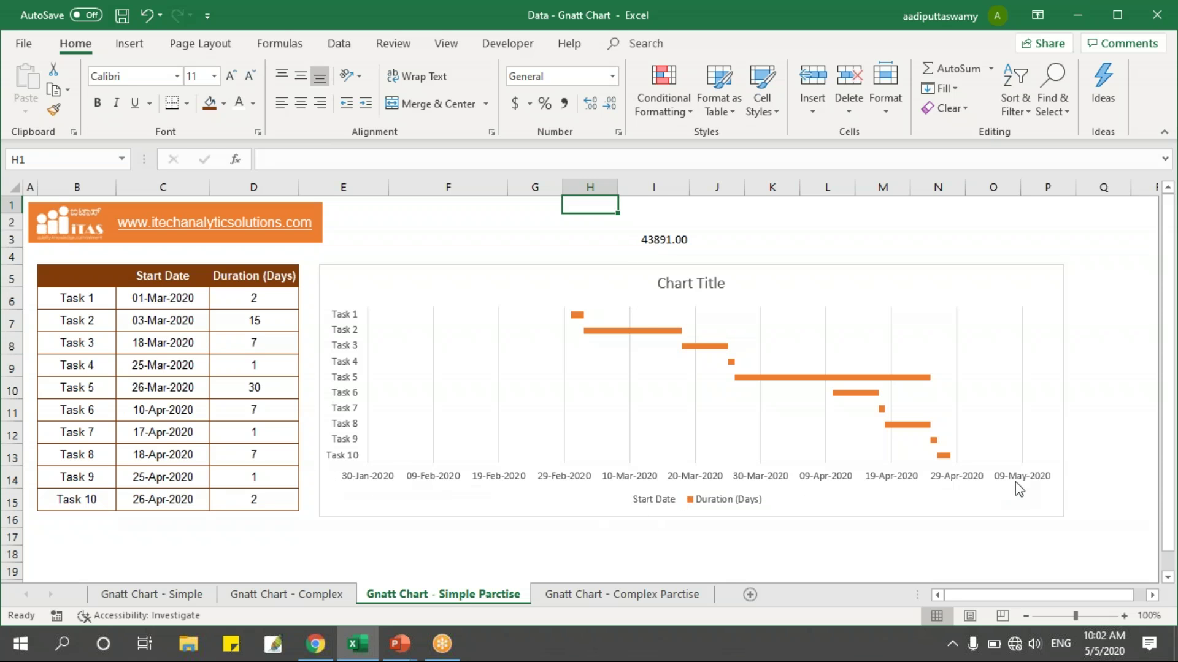
Step: Set the date axis minimum bound to 43891 so bars begin at 01-Mar-2020
click(586, 479)
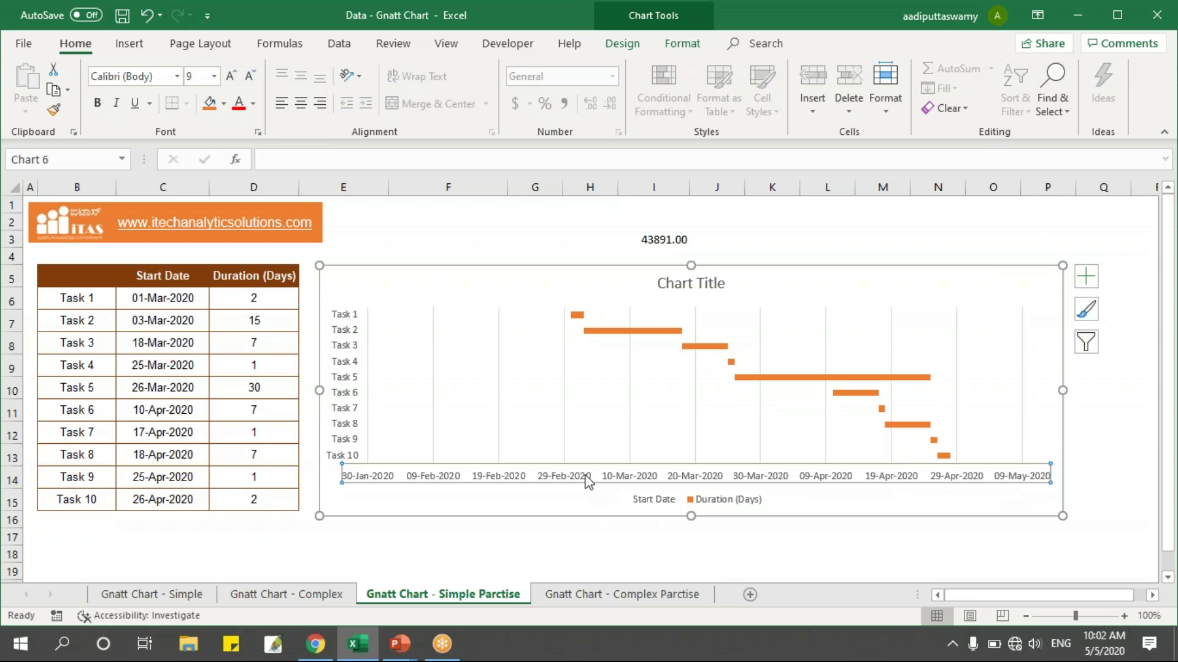
right_click(587, 480)
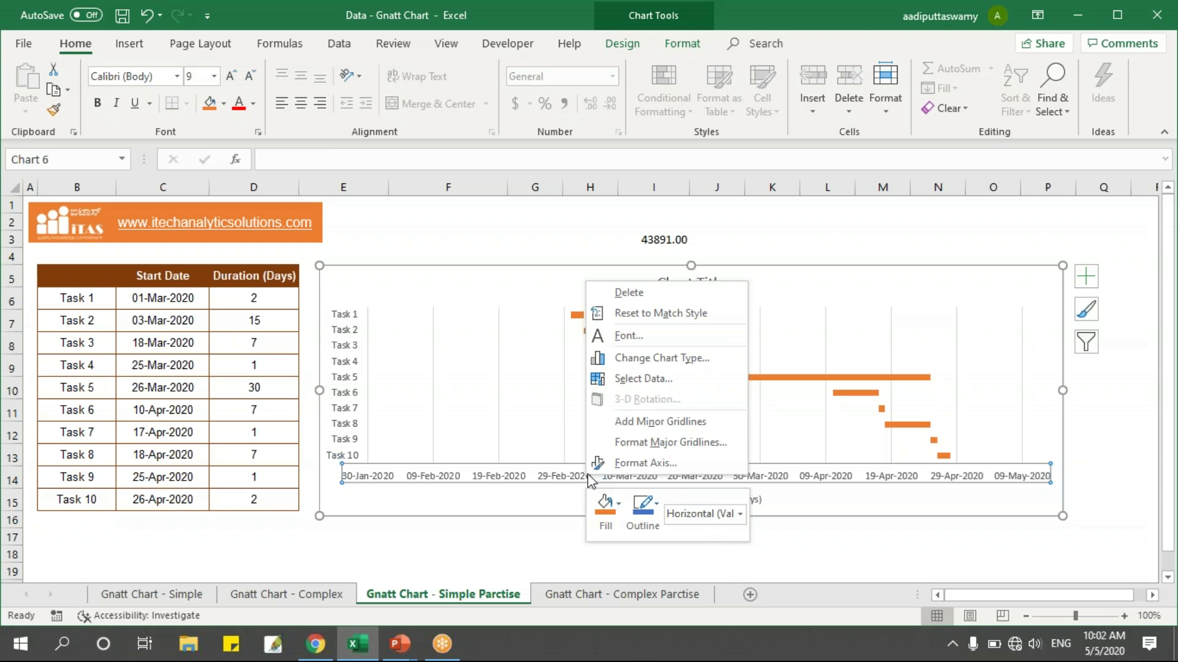
click(620, 461)
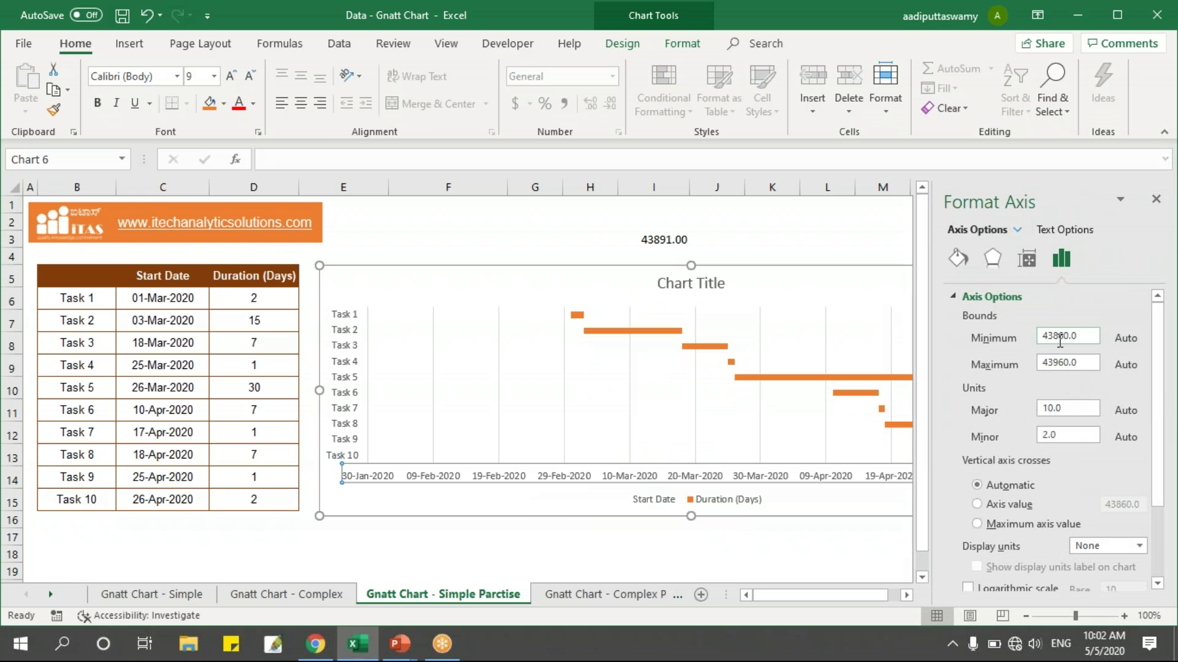
drag(1088, 337, 950, 343)
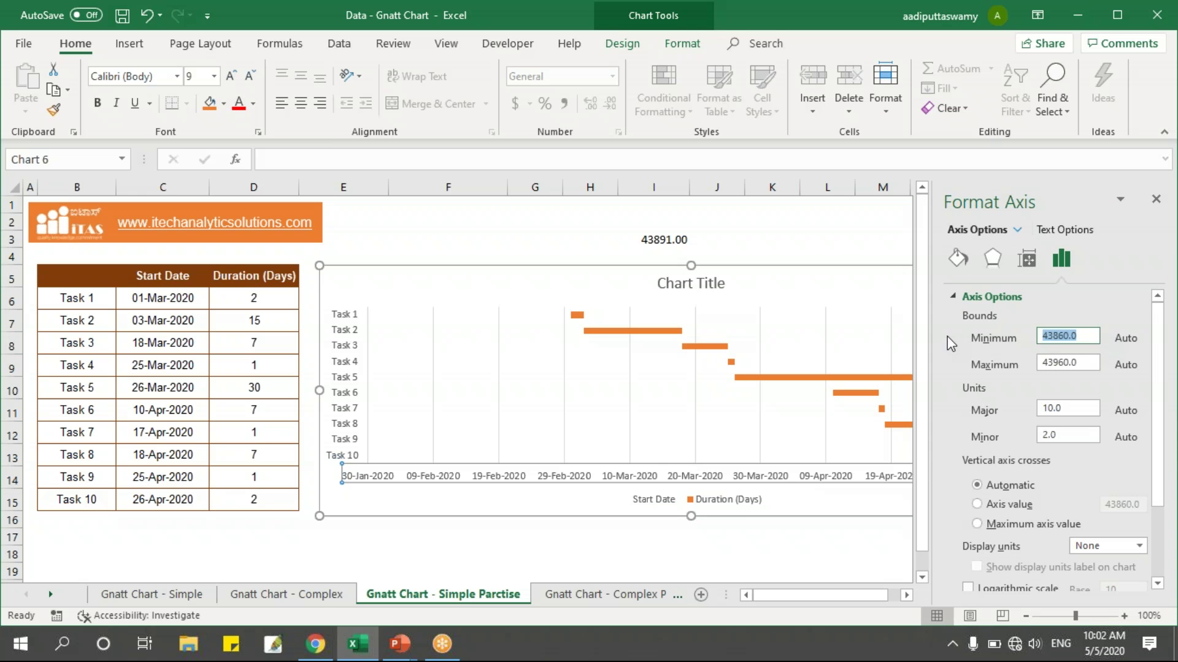
text(43891)
key(Return)
click(1155, 199)
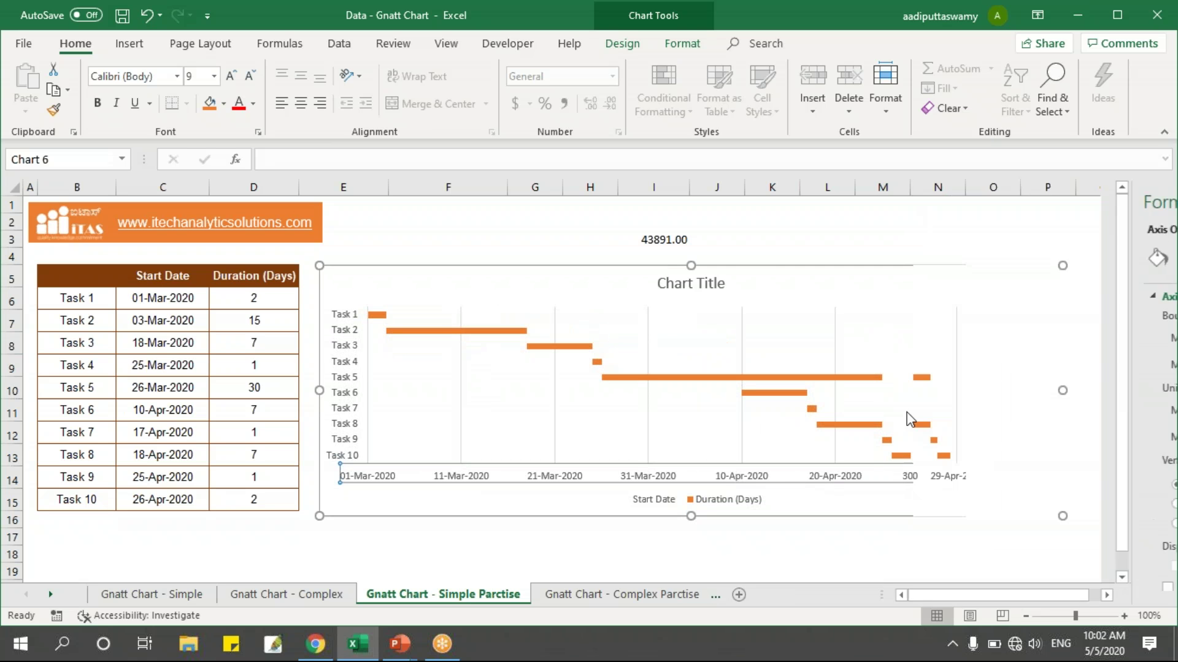
click(763, 236)
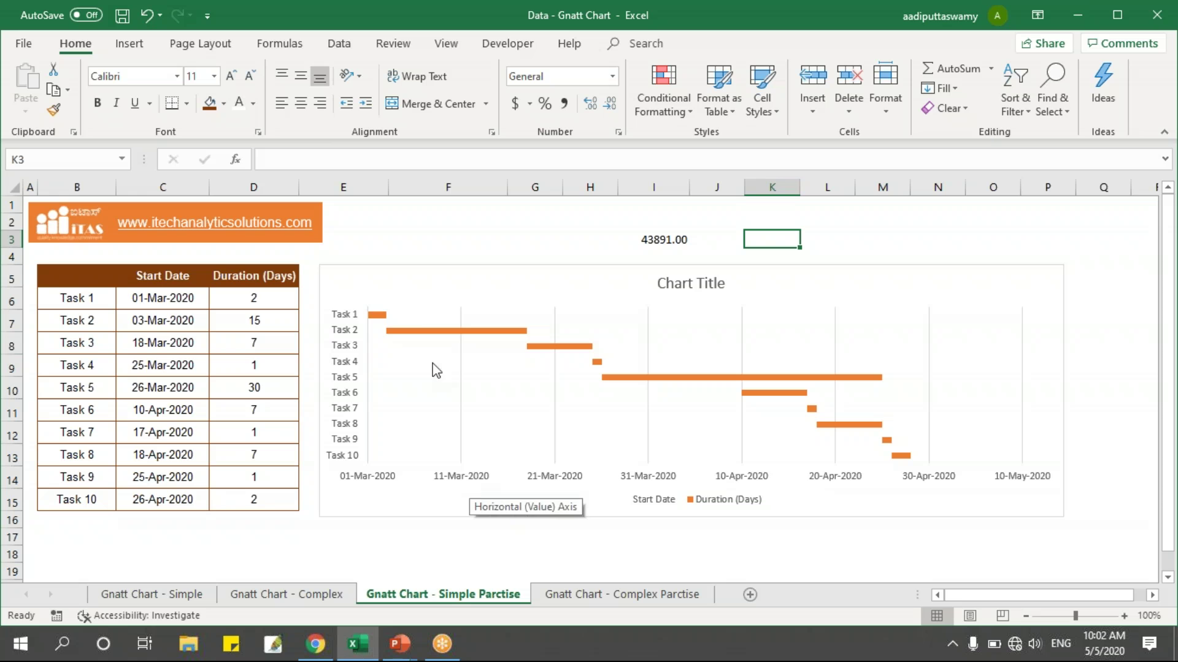
mouse_move(441, 334)
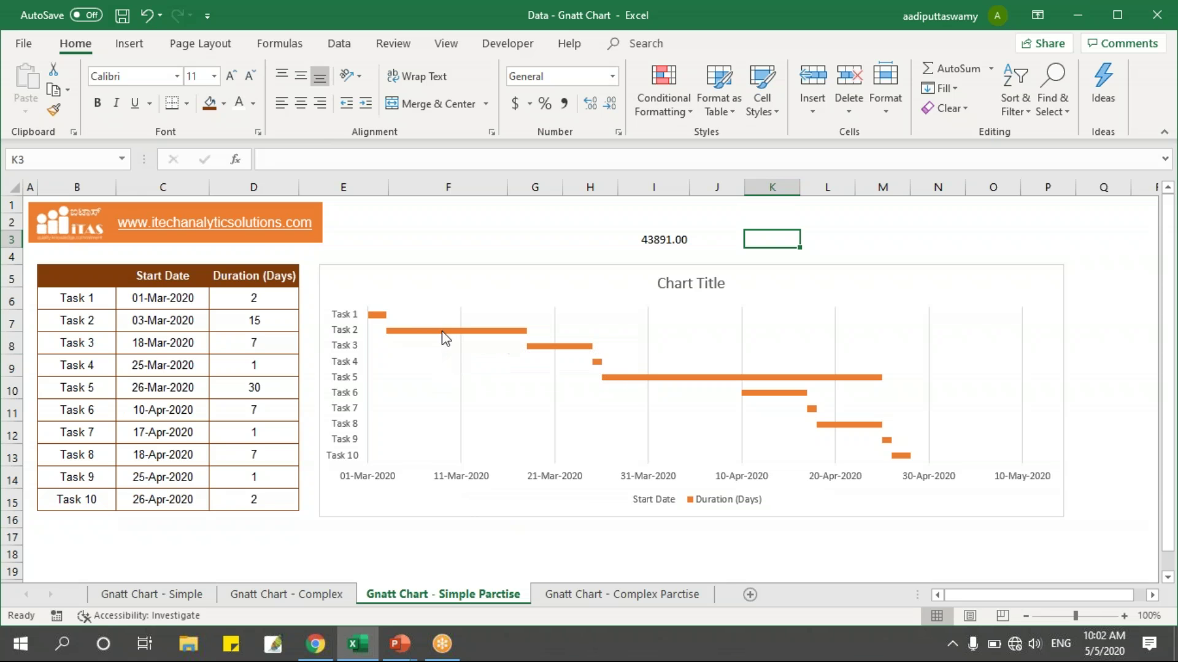
Step: Reduce the Duration series gap width to 61% for thicker bars
right_click(442, 333)
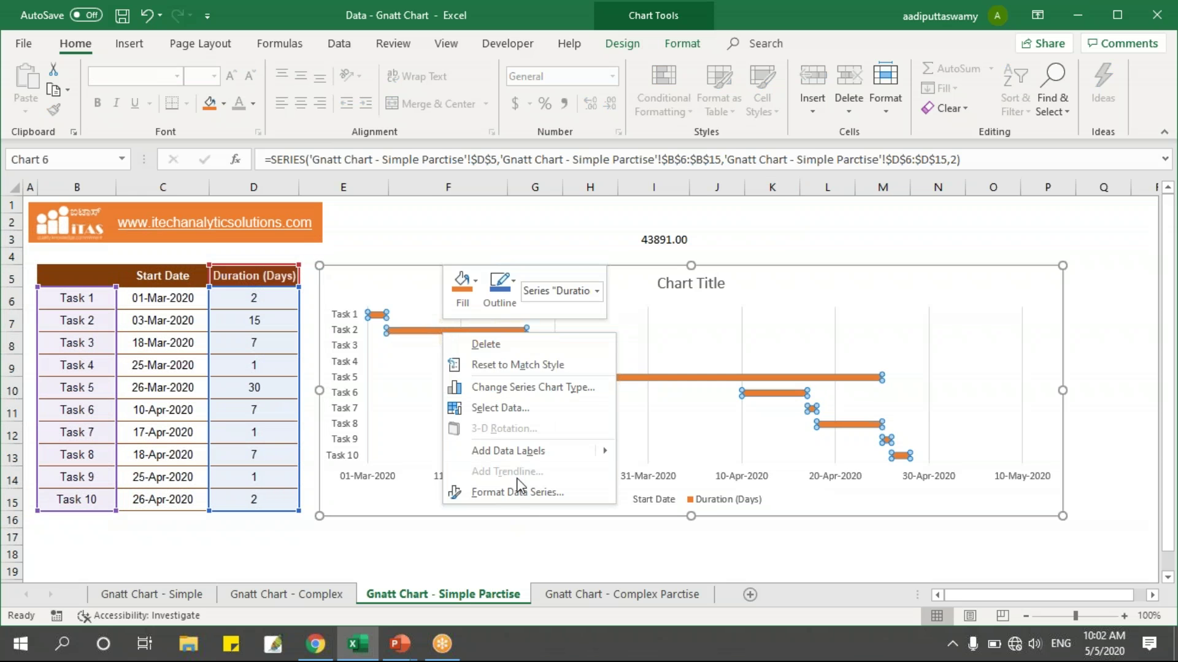
key(Escape)
key(ctrl+1)
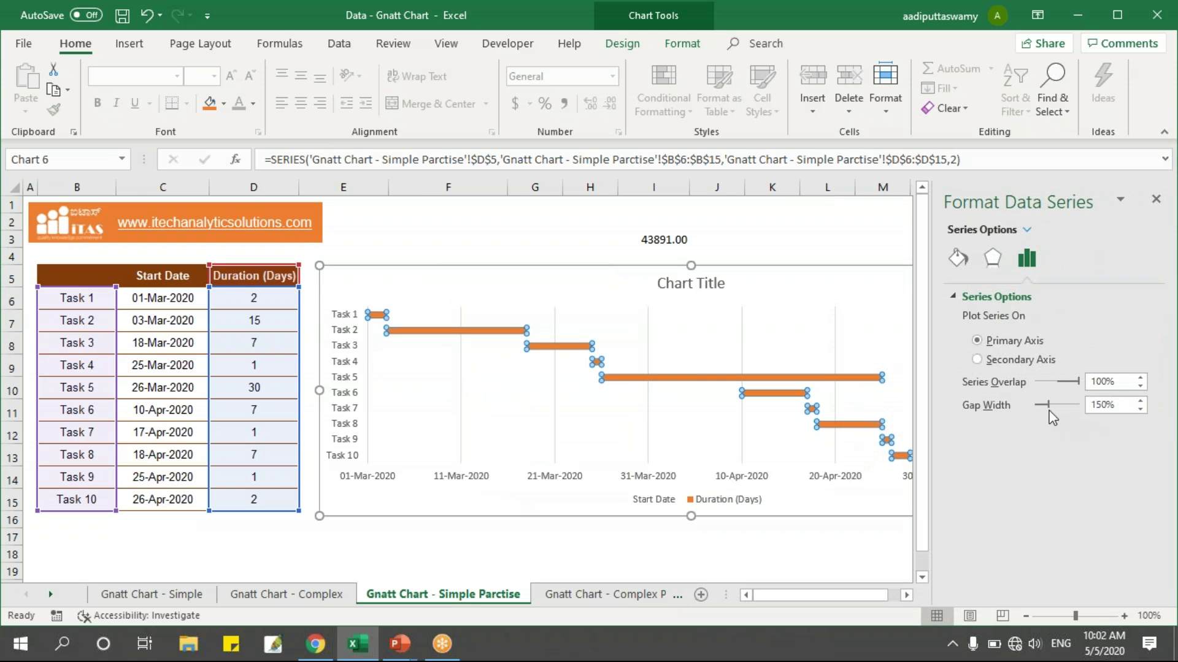
drag(1047, 407, 1036, 422)
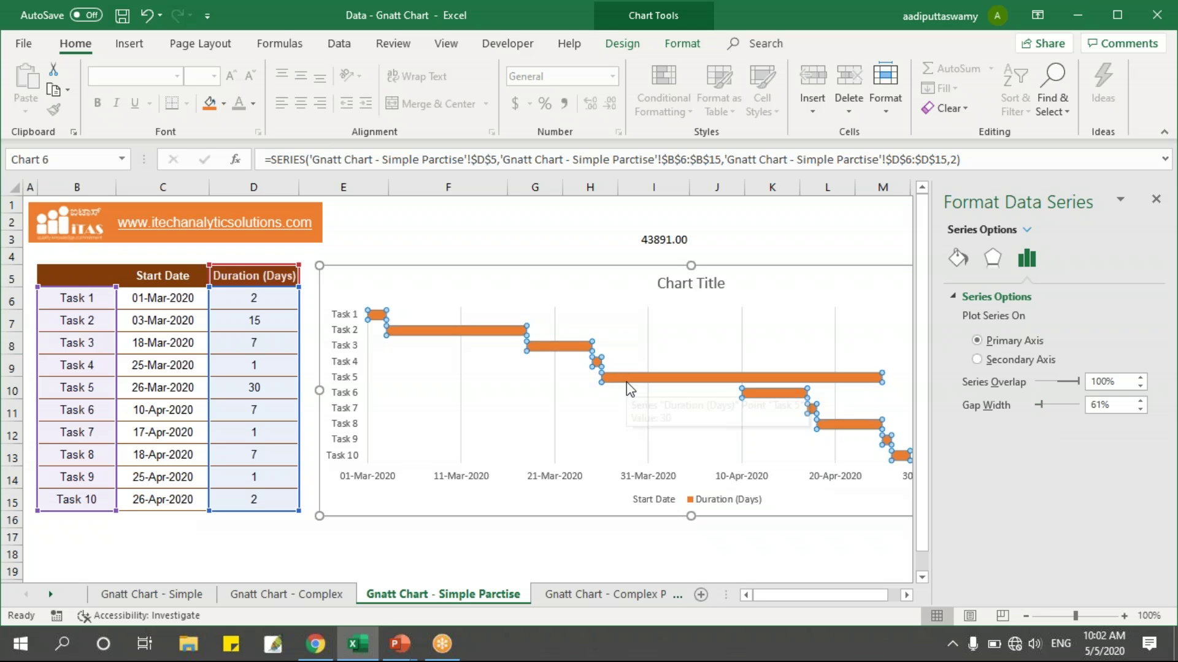
mouse_move(615, 423)
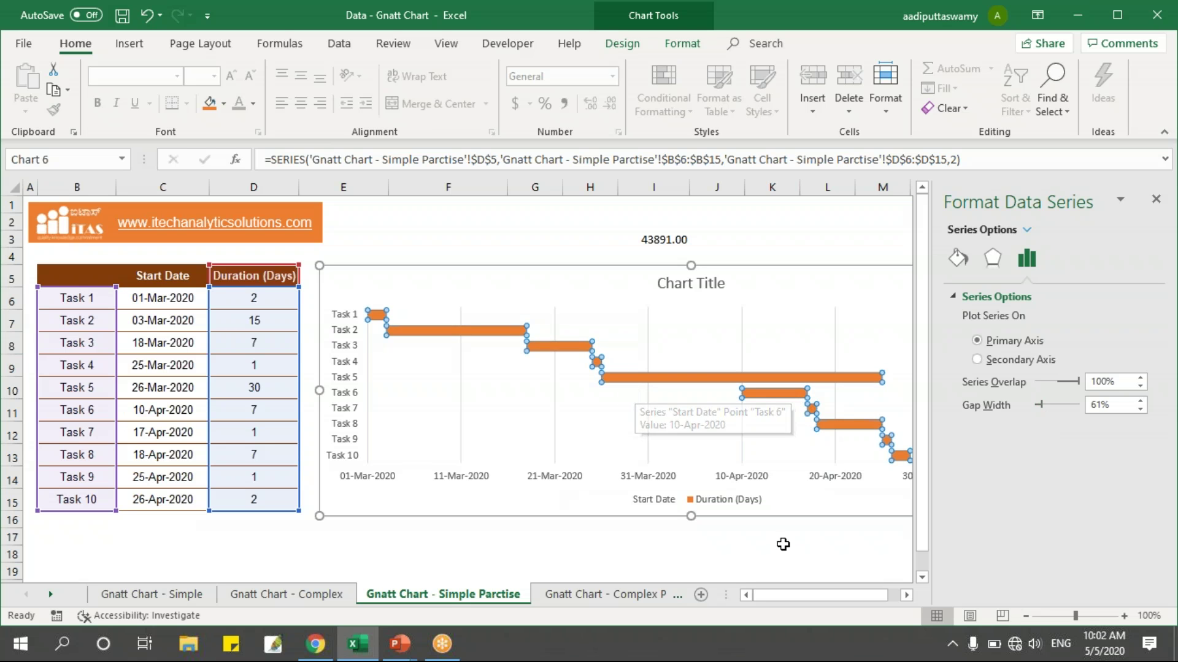
click(583, 244)
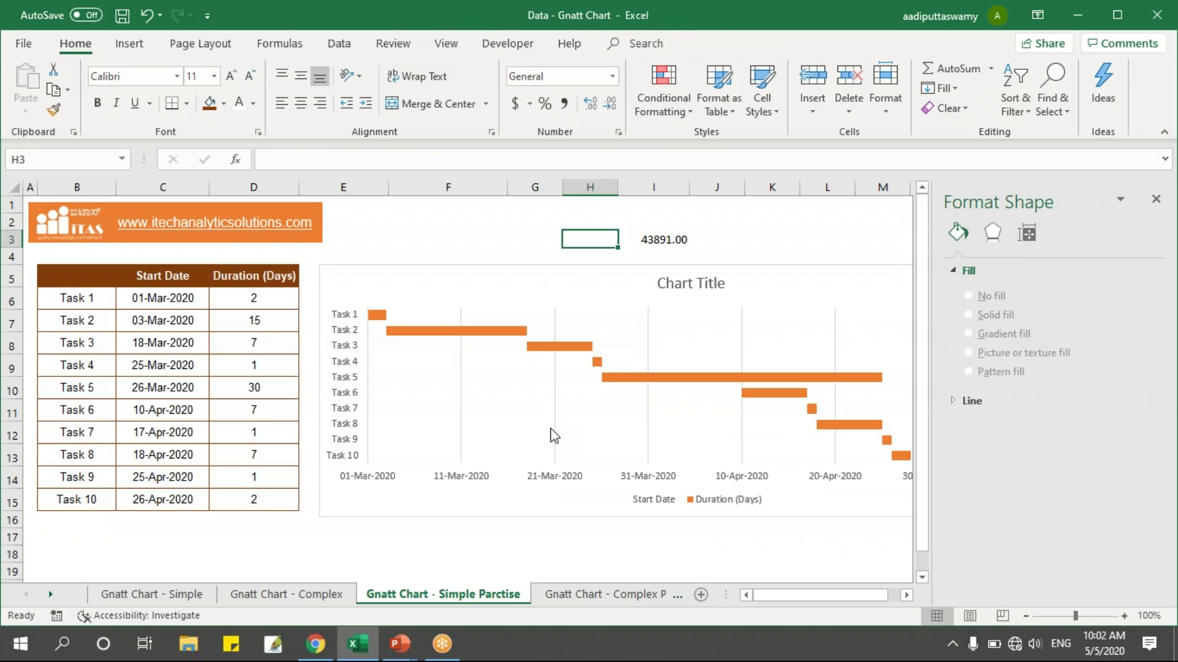
click(1155, 200)
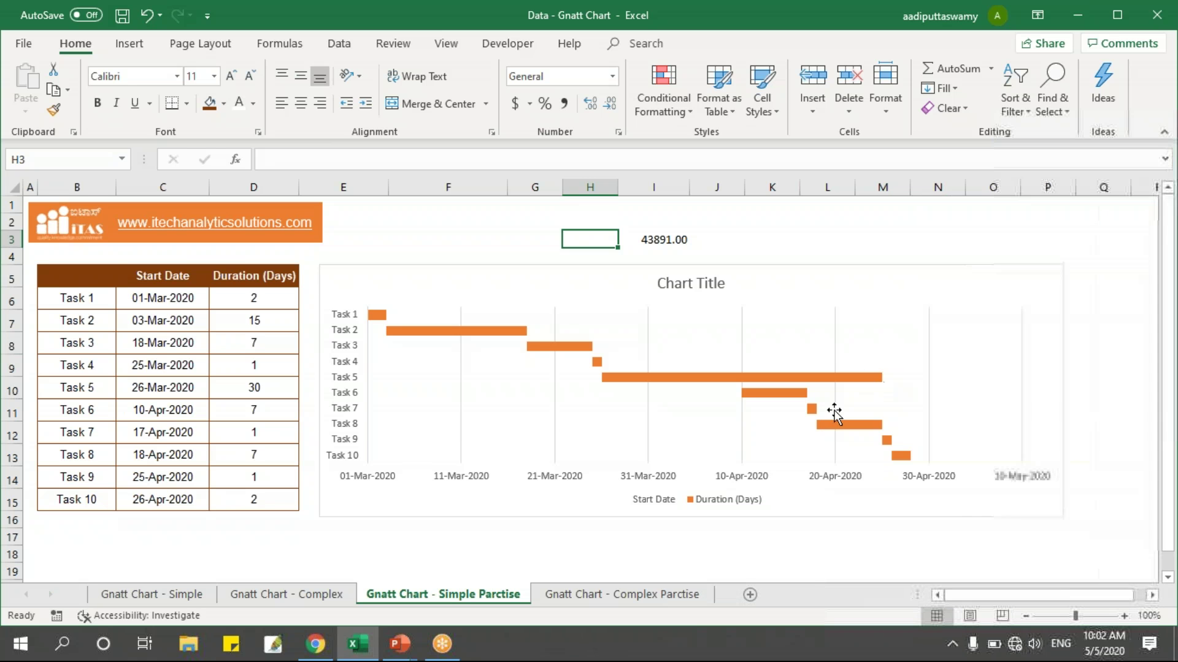
click(487, 337)
Step: Add data labels to the Duration bars showing each day count (2, 15, 7, 30…)
right_click(489, 339)
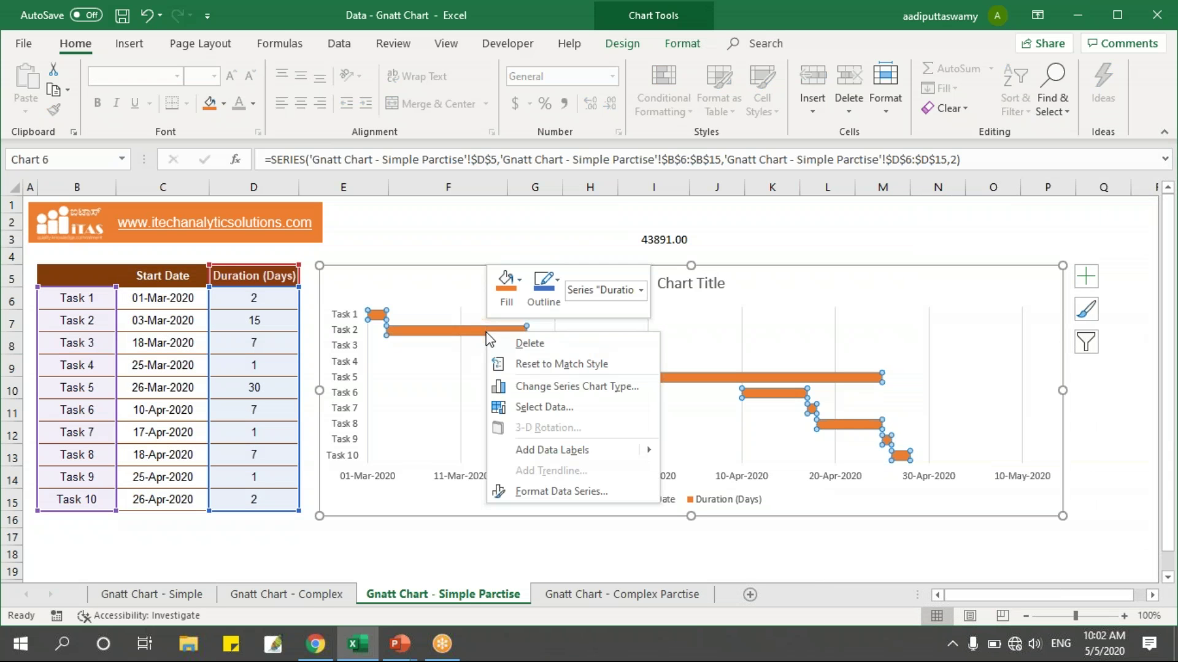
mouse_move(620, 453)
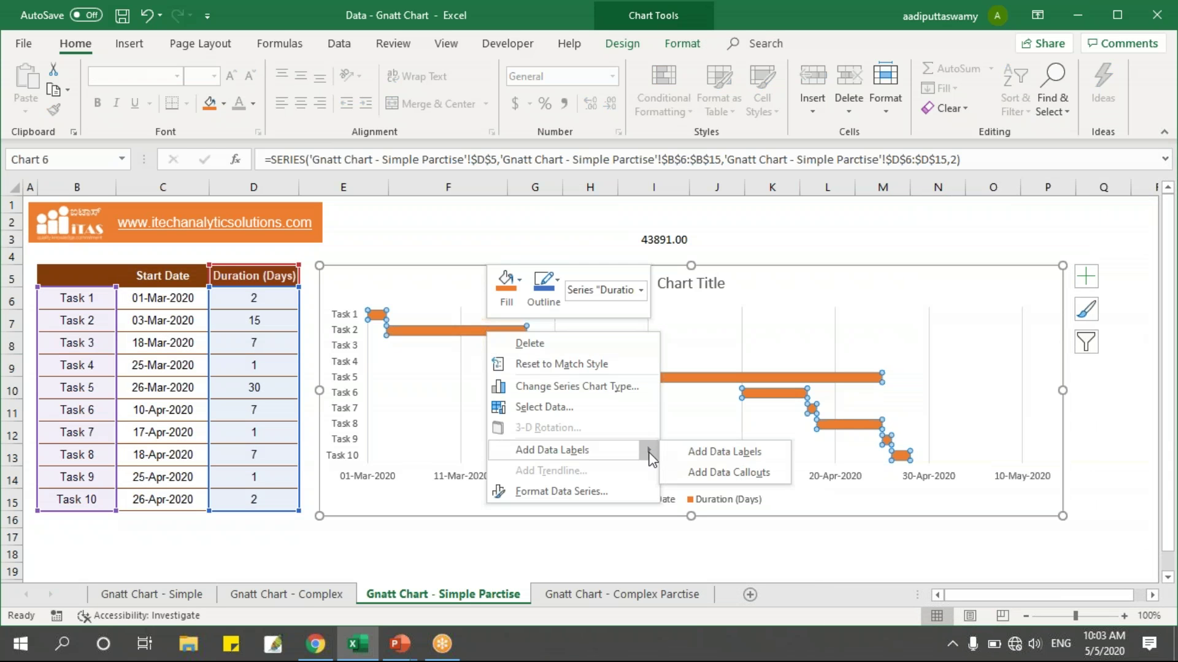
click(703, 450)
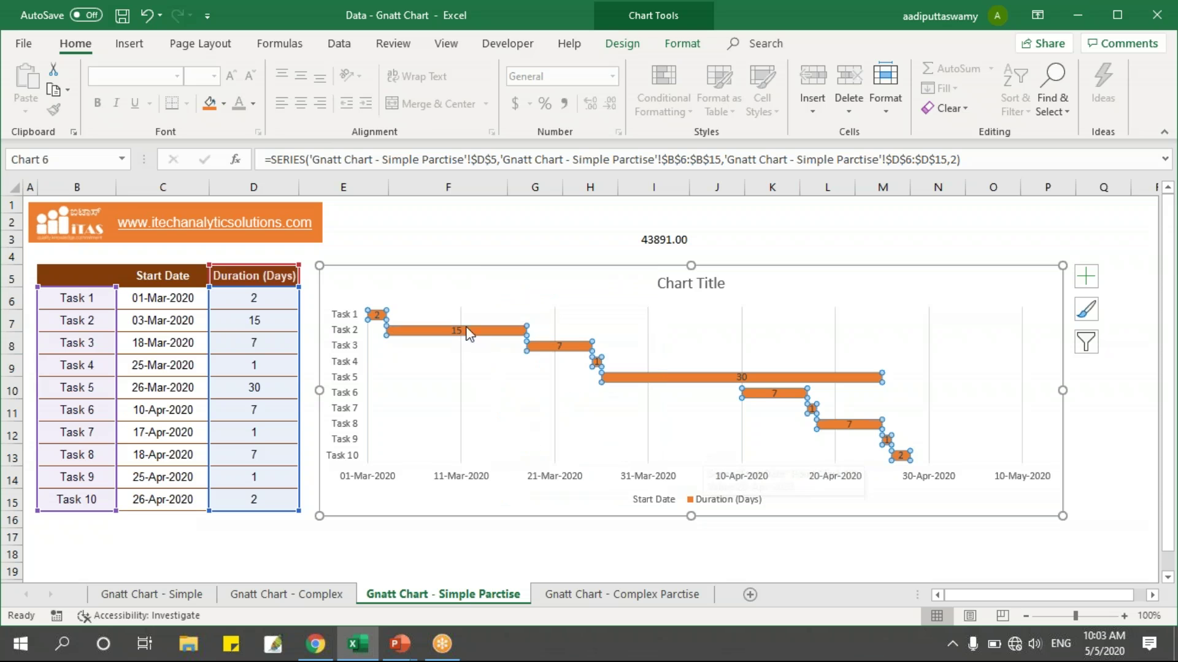
click(494, 241)
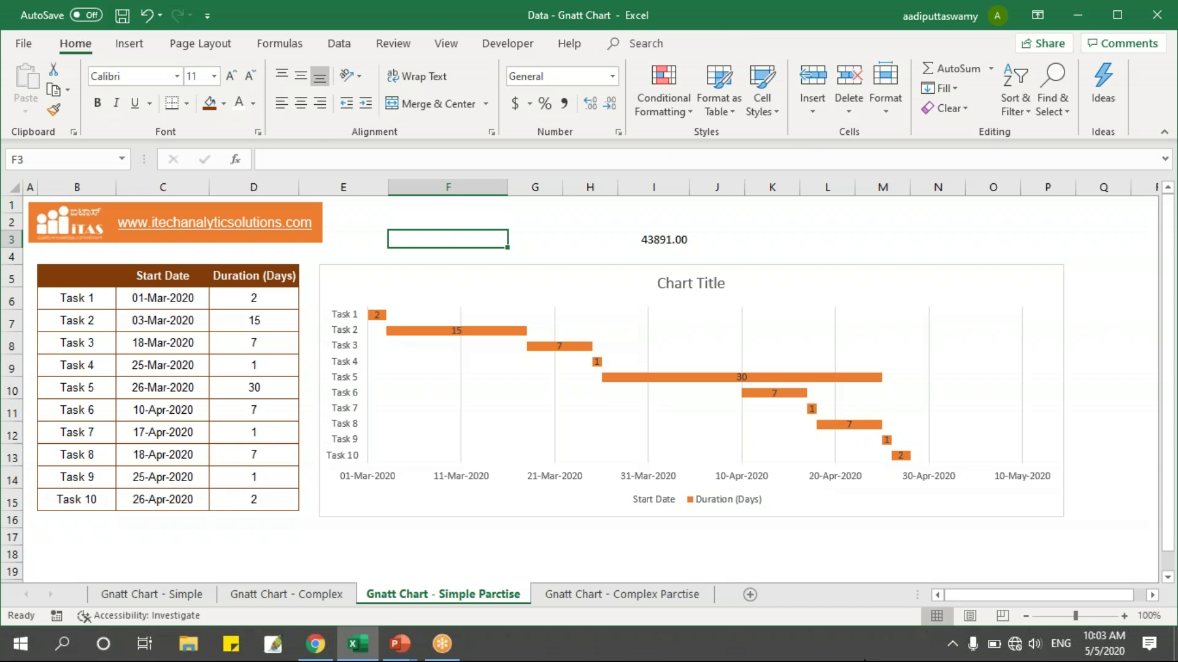
Step: Switch between the Complex and Simple practice sheets, checking the Simple sheet's Duration (Days) column
click(650, 596)
click(574, 370)
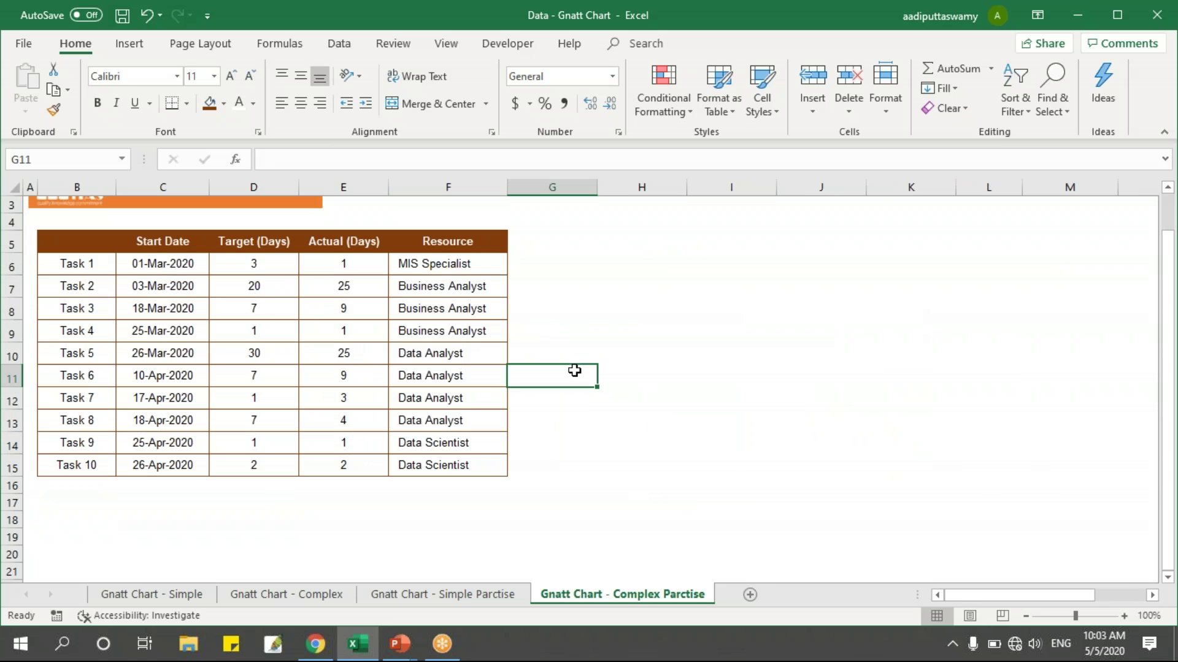
click(512, 596)
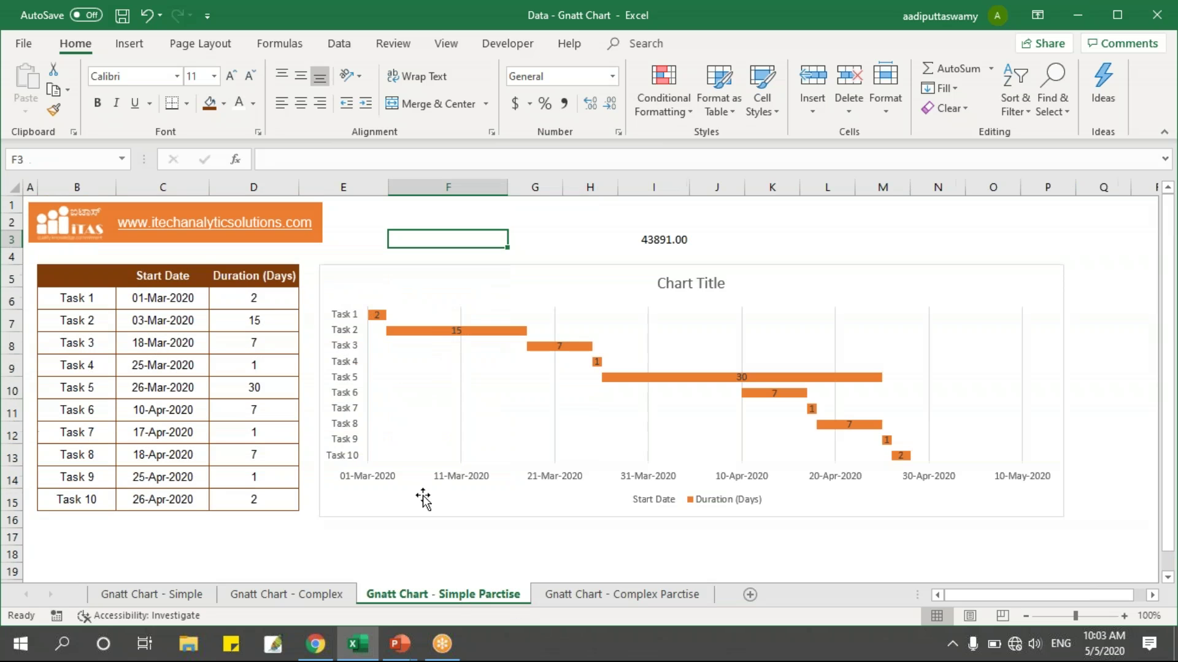
drag(257, 291, 263, 504)
drag(241, 277, 253, 499)
Step: On the Complex Parctise sheet, inspect the Target and Actual columns, then select B5:E15
click(608, 595)
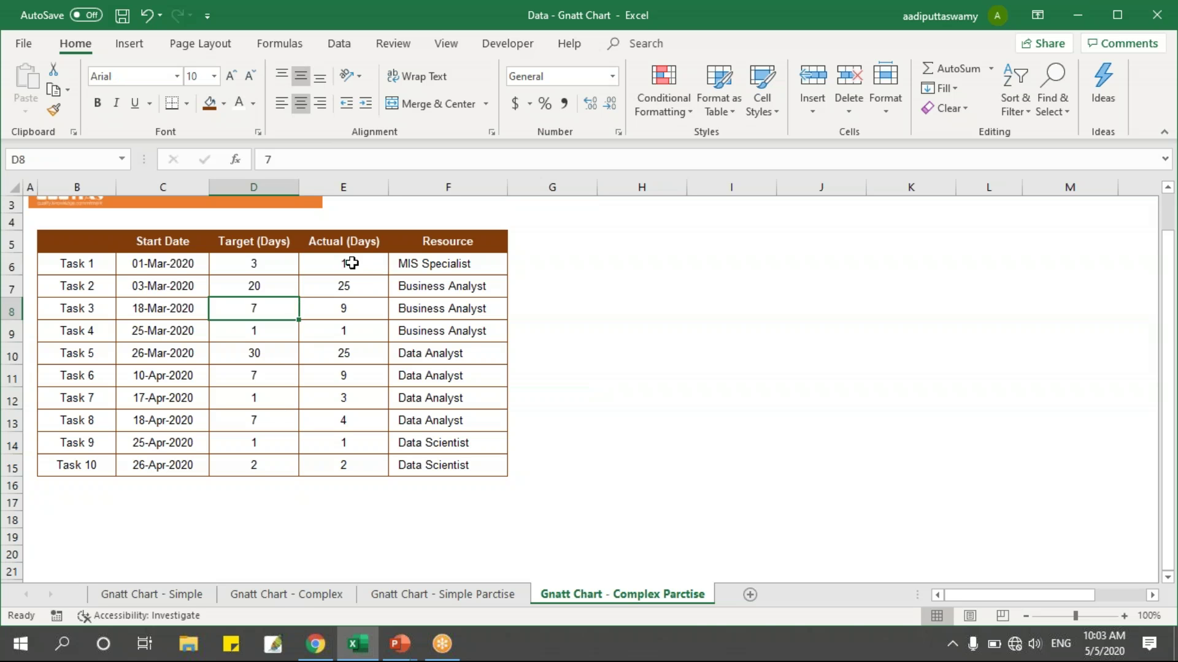
drag(351, 263, 342, 469)
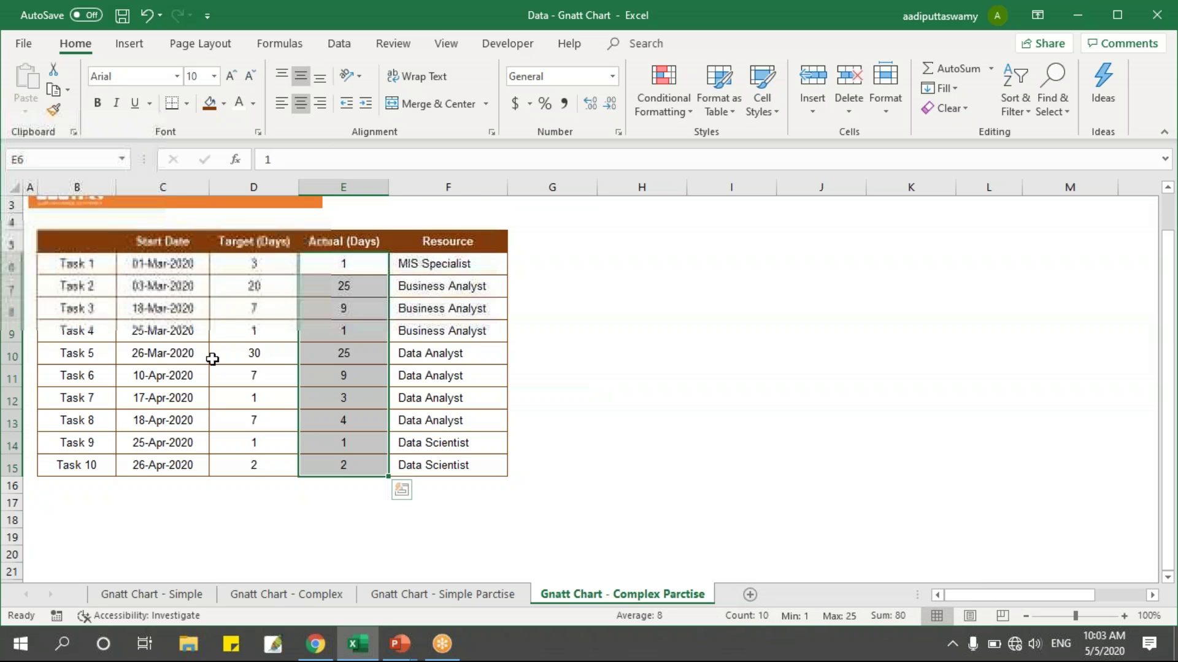
drag(368, 266, 356, 469)
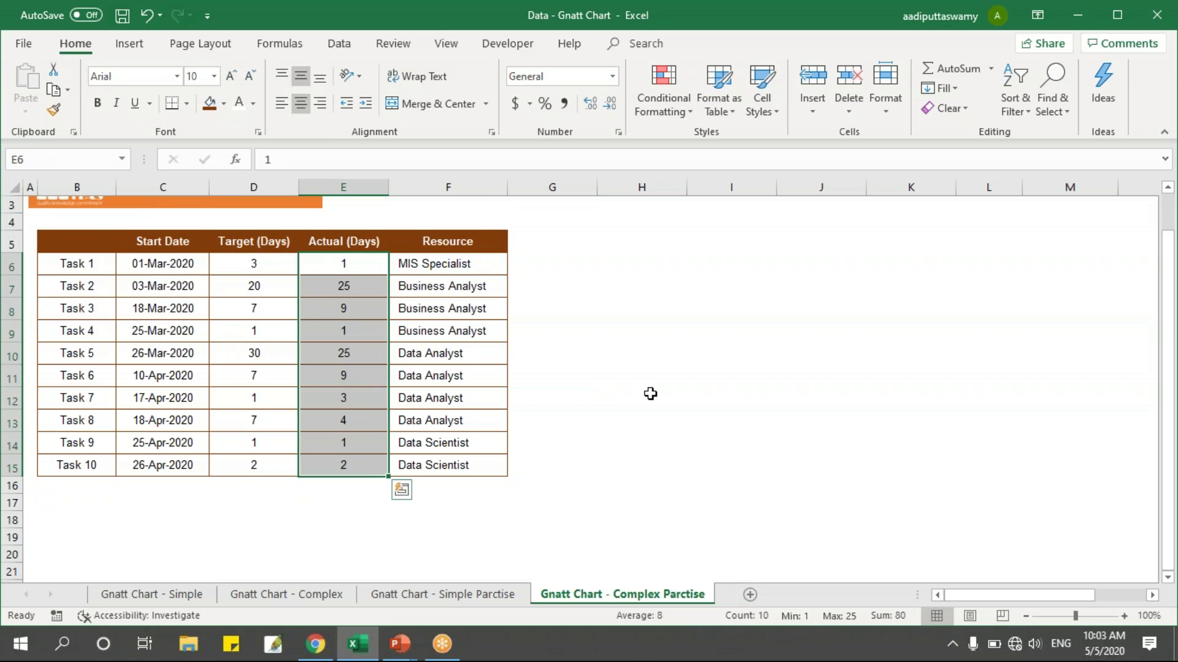
click(652, 344)
scroll(494, 376, up, 1)
click(574, 279)
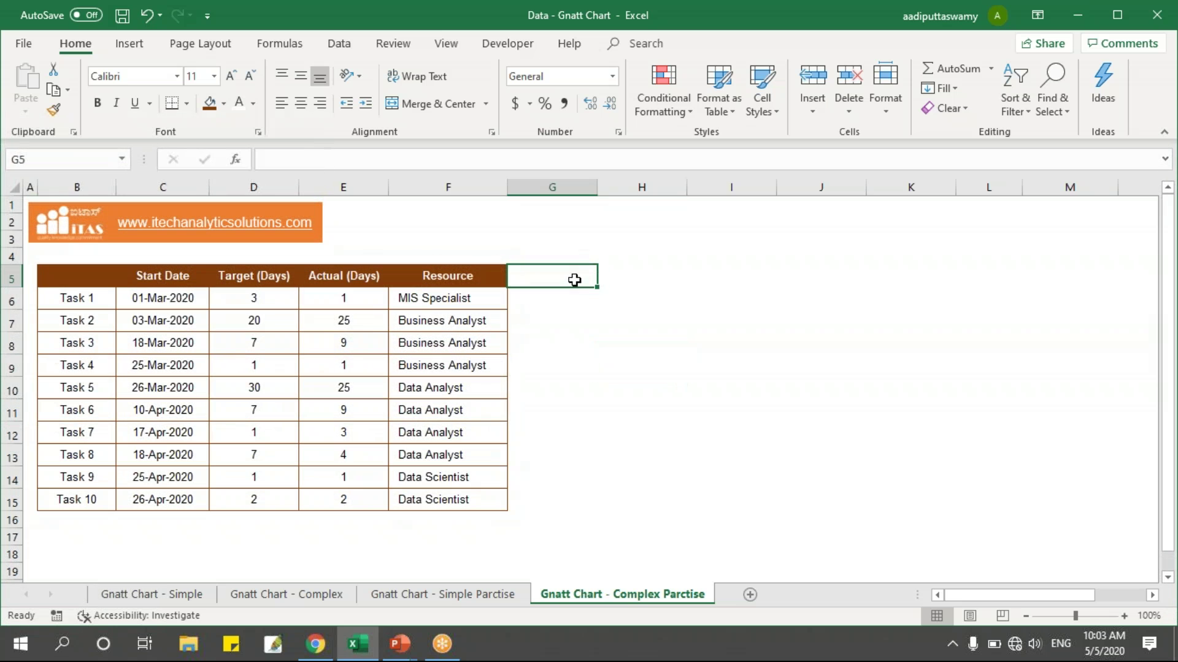
drag(250, 278, 241, 498)
drag(356, 276, 352, 501)
click(95, 303)
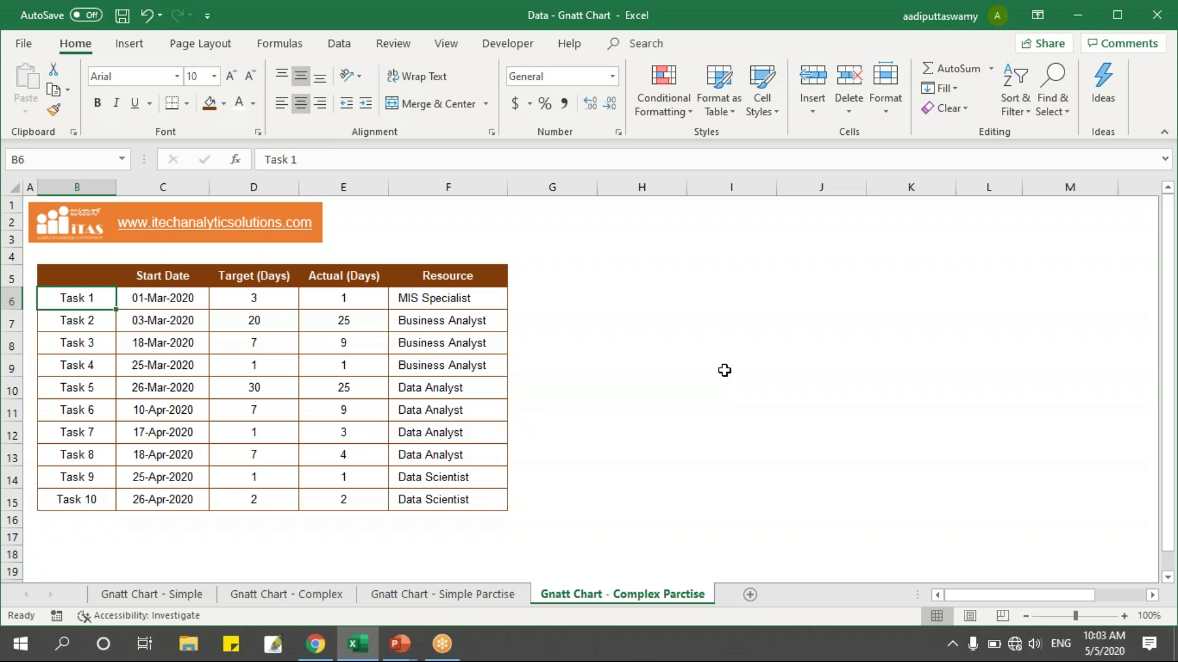
click(723, 369)
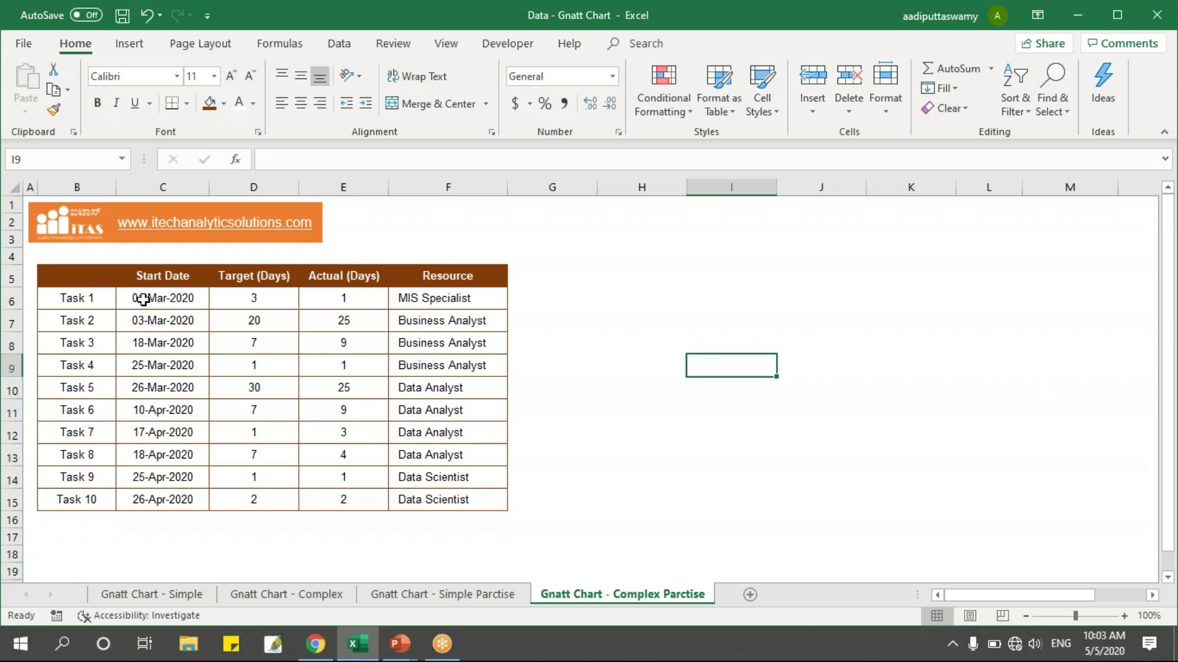
drag(77, 281, 347, 501)
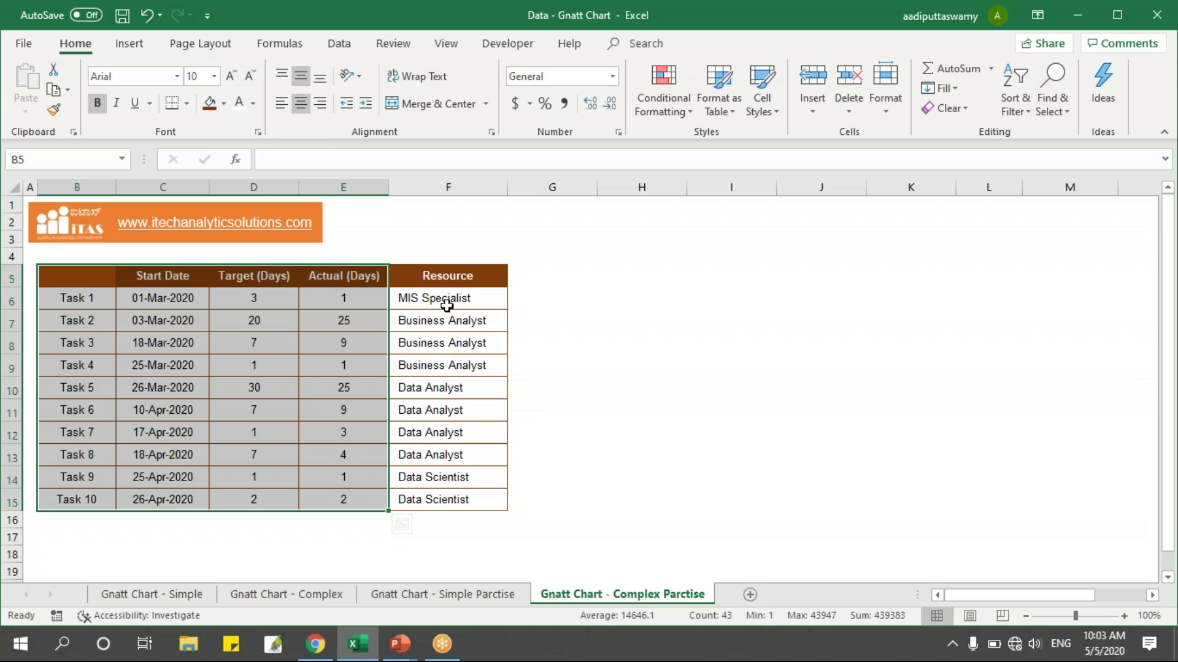
Step: Copy the task table B5:E15 and paste it at P5
key(ctrl+c)
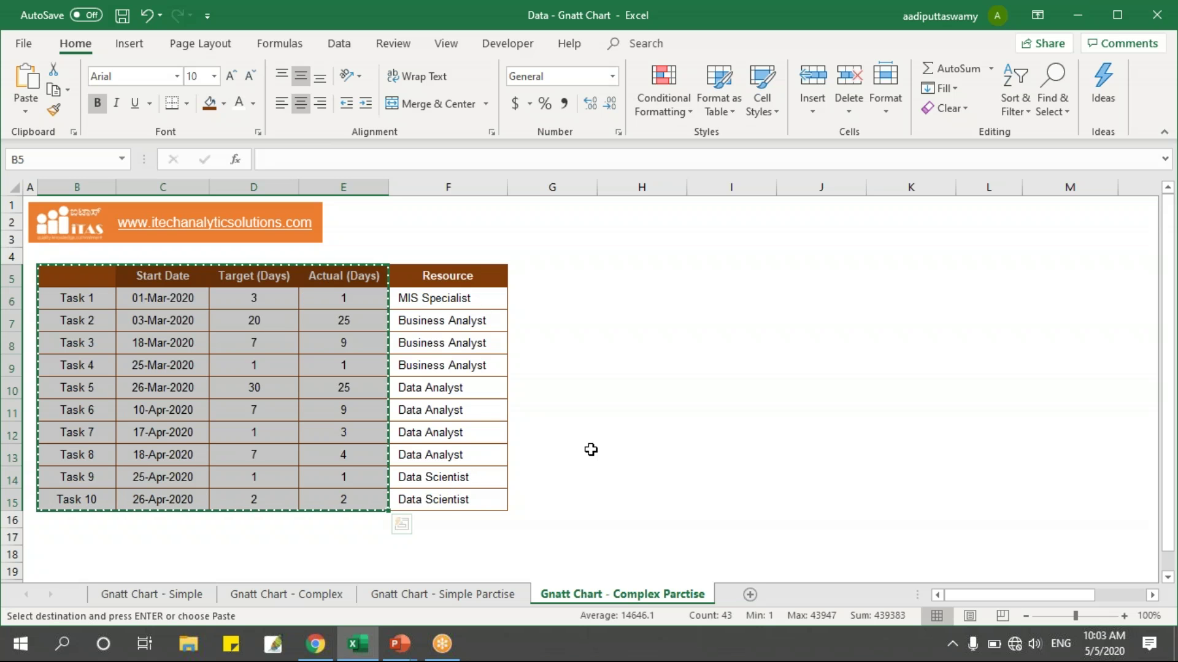
click(92, 279)
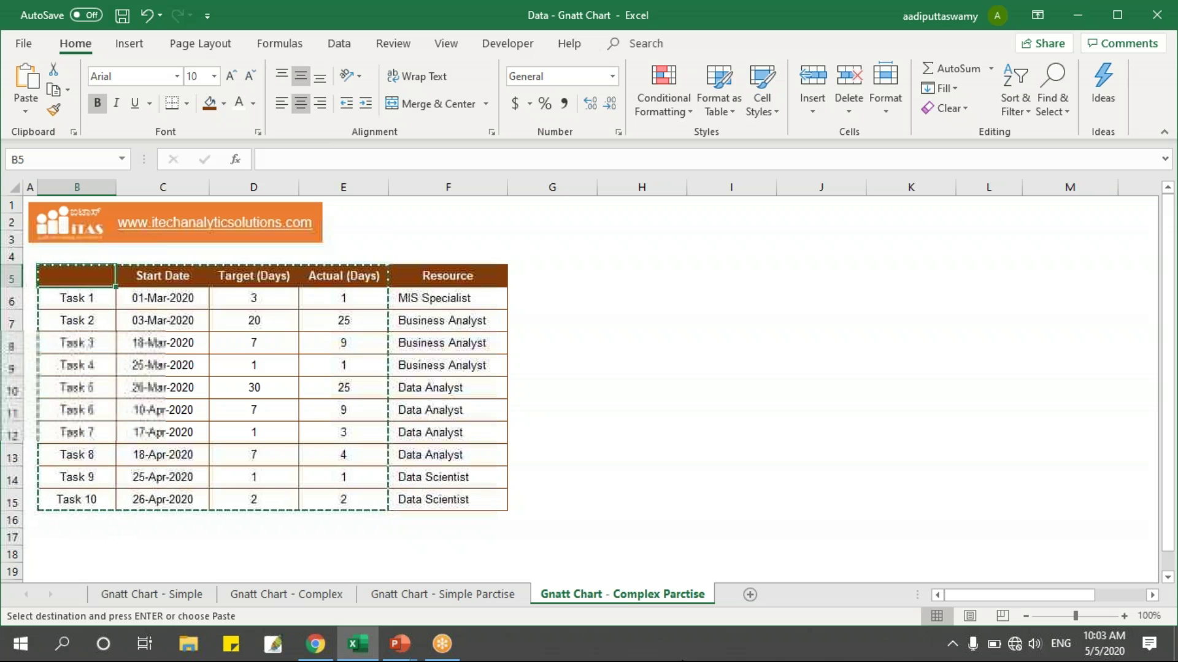
key(Right)
key(Right)
key(Right)
key(Right)
key(Right)
key(Right)
key(Right)
key(Right)
key(Right)
key(Right)
key(Right)
key(Right)
key(Right)
key(Right)
key(Right)
key(Right)
key(Right)
key(Right)
key(Right)
key(Right)
key(Left)
key(Left)
key(Left)
key(Left)
key(Left)
key(Left)
key(Left)
key(Left)
key(Left)
key(Left)
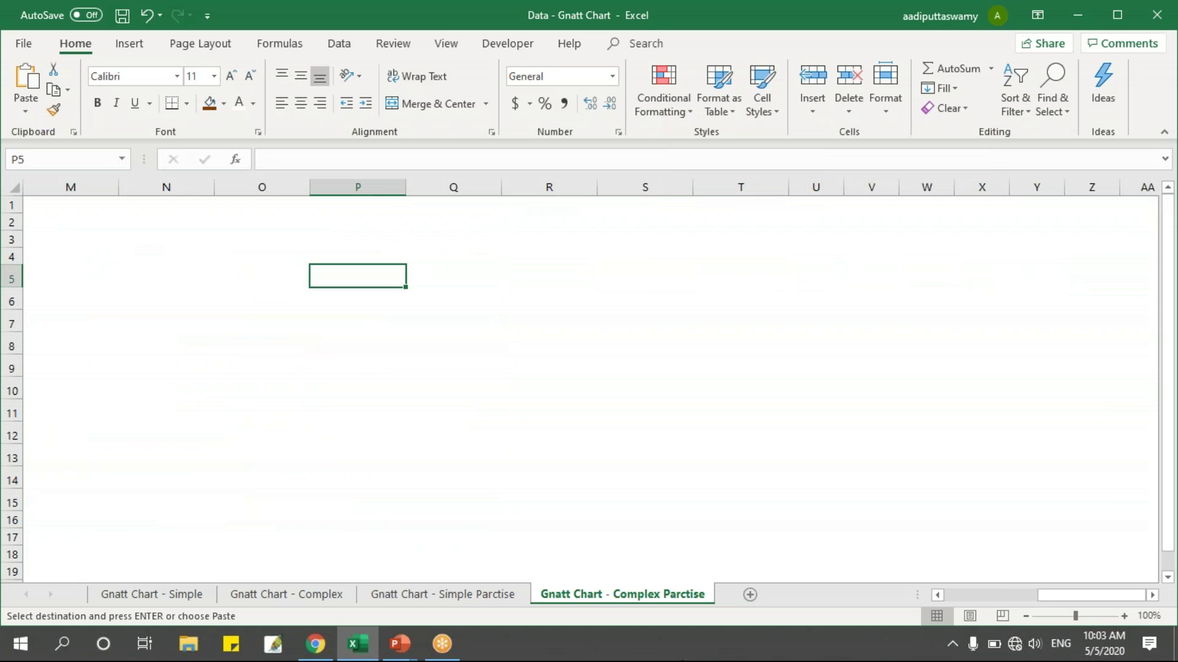
key(ctrl+v)
click(813, 325)
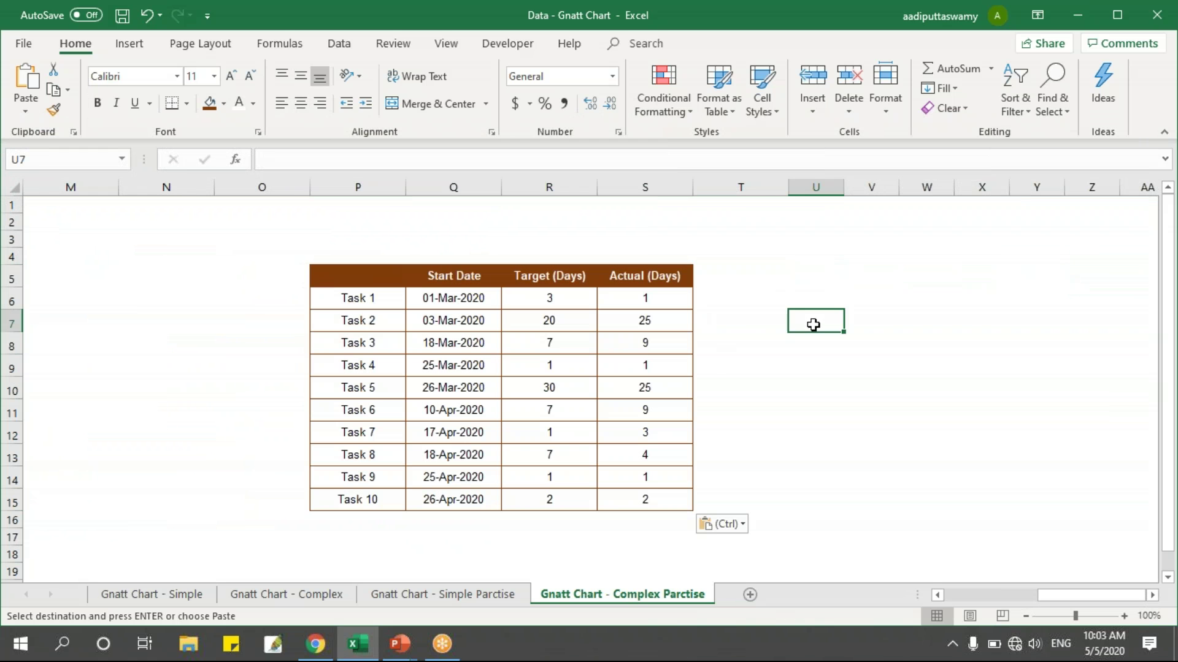
drag(380, 281, 650, 506)
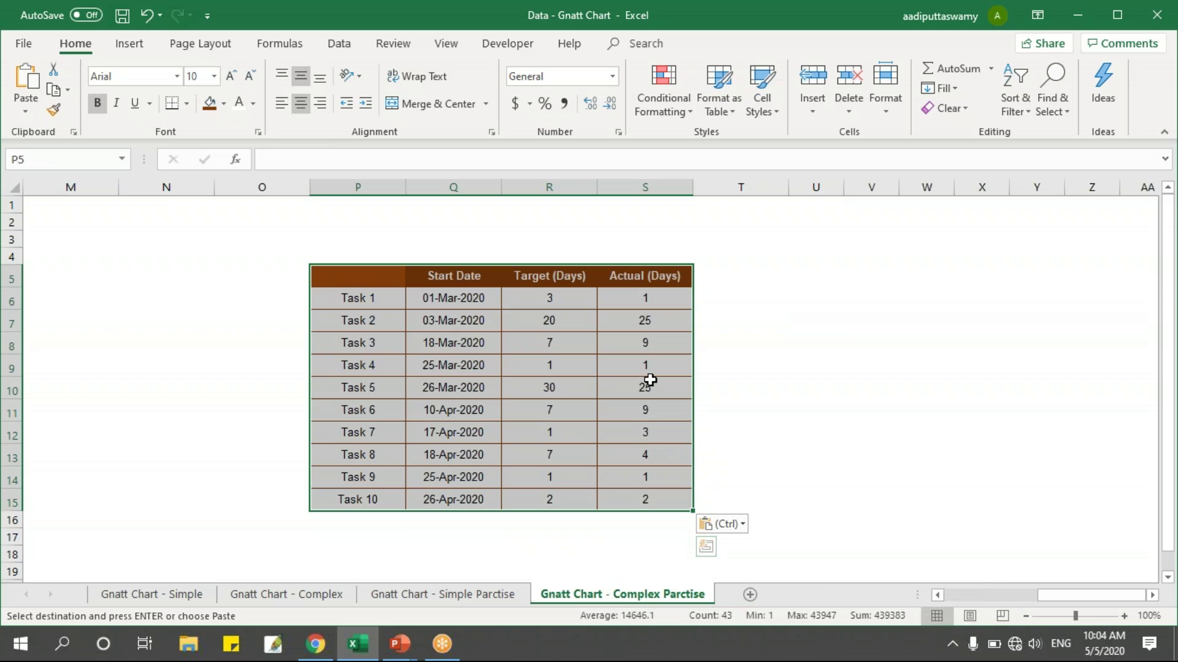
Step: Select the Actual (Days) header at S5 to insert cells before it with Alt+I
click(711, 304)
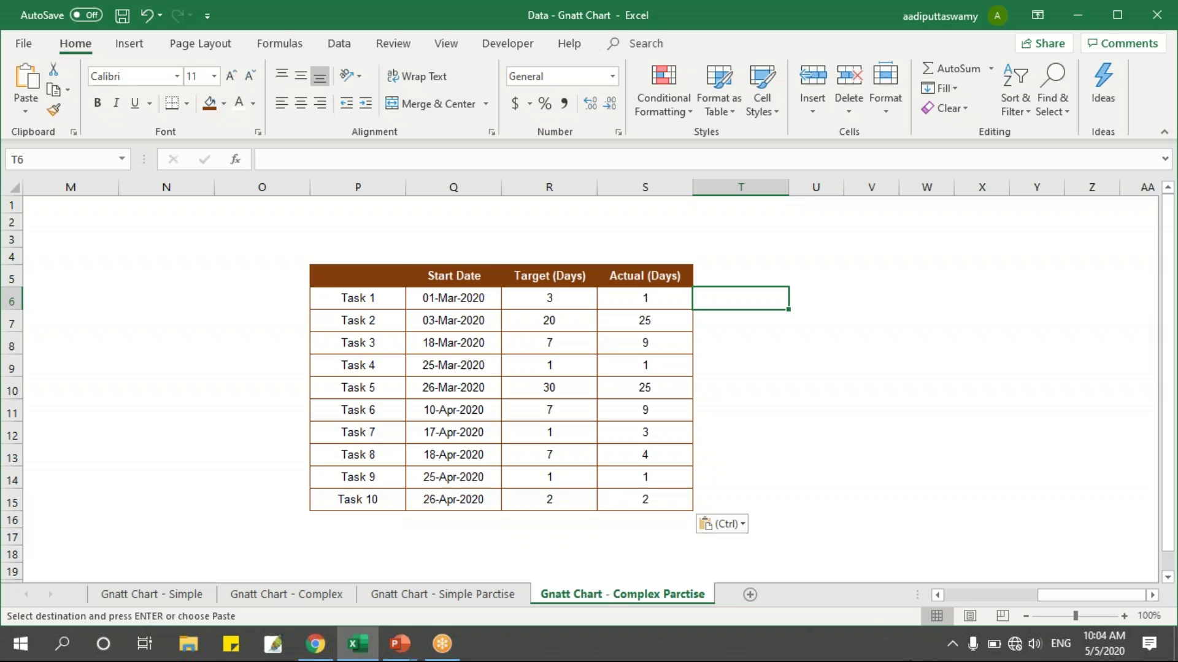
click(463, 275)
click(532, 277)
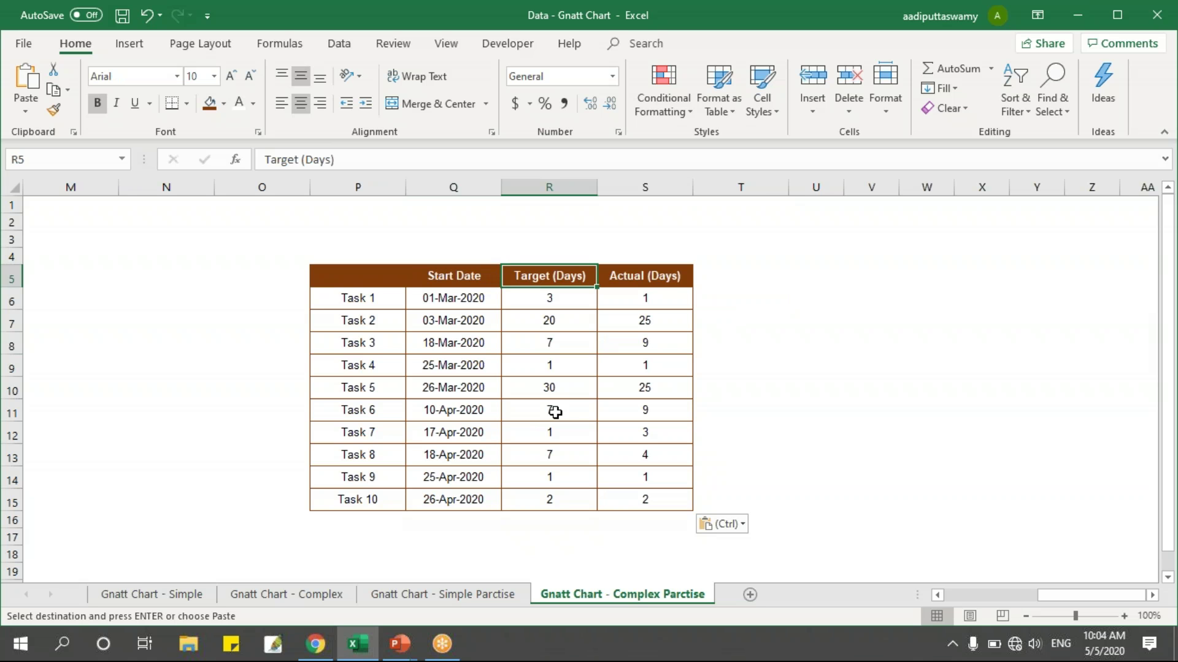
click(644, 279)
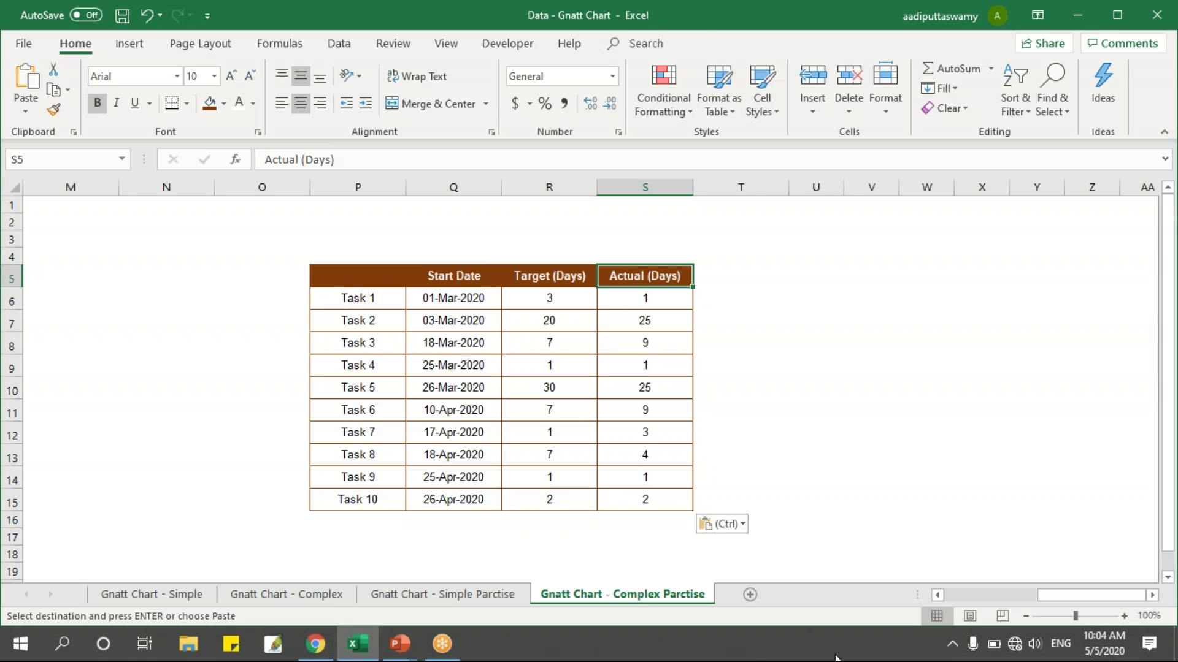
key(alt+i)
Step: Insert an empty column before Actual (Days) and paste the Start Date values Q5:Q15 into S5
key(e)
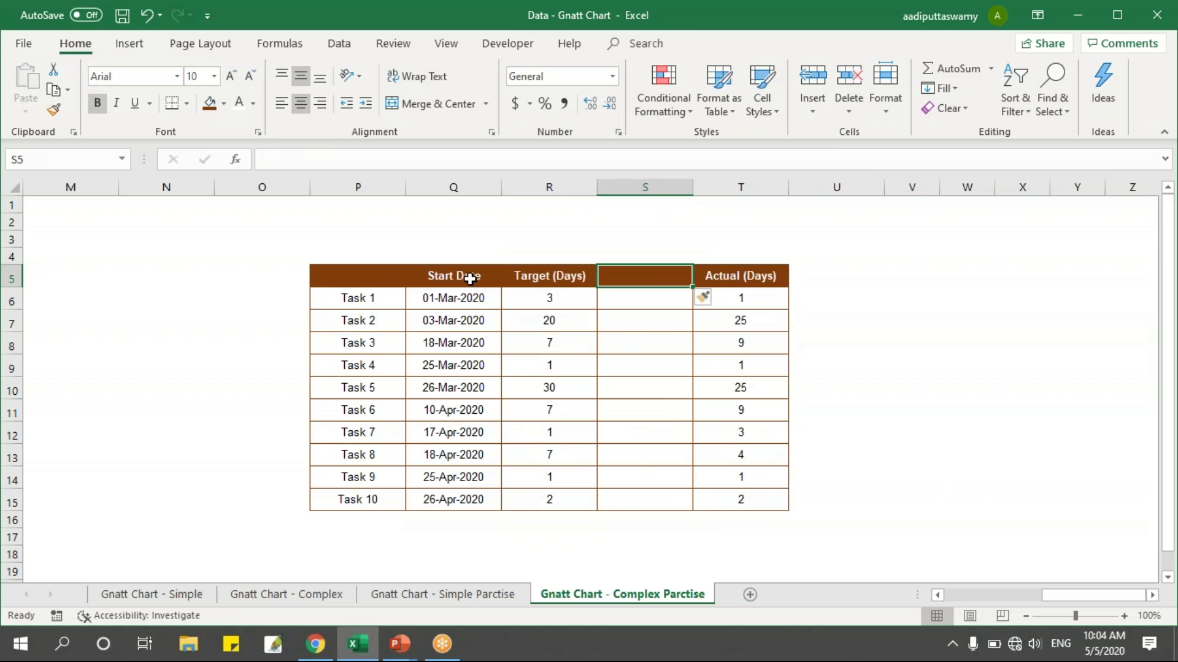
drag(469, 279, 489, 500)
key(ctrl+c)
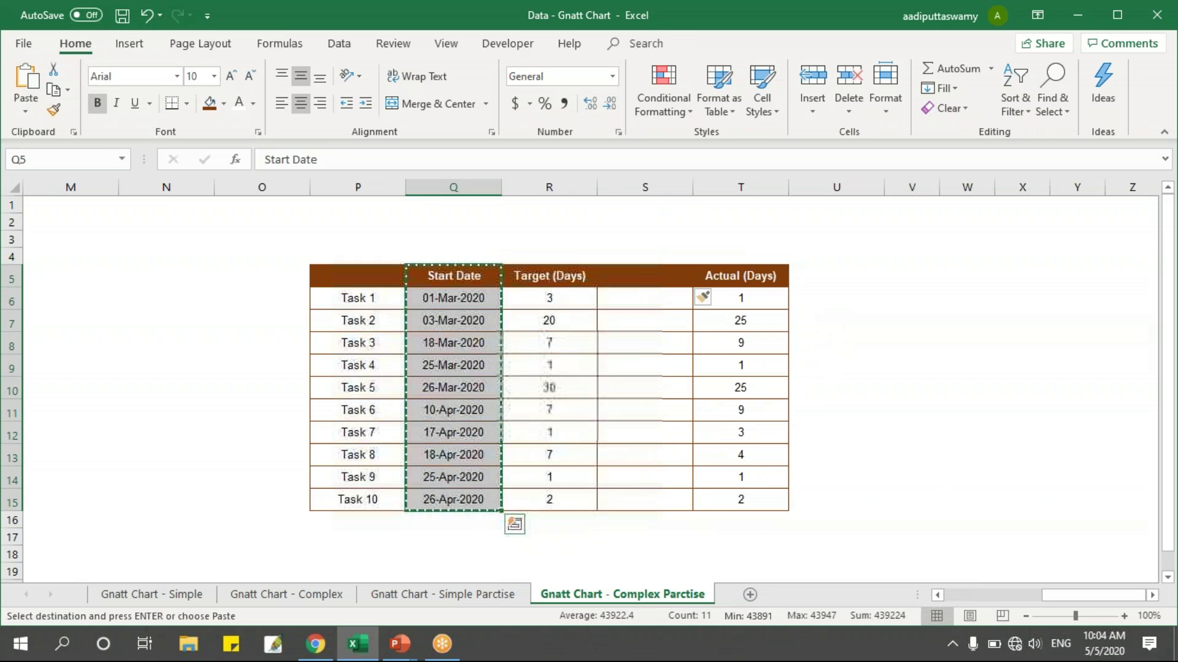
click(647, 277)
key(ctrl+v)
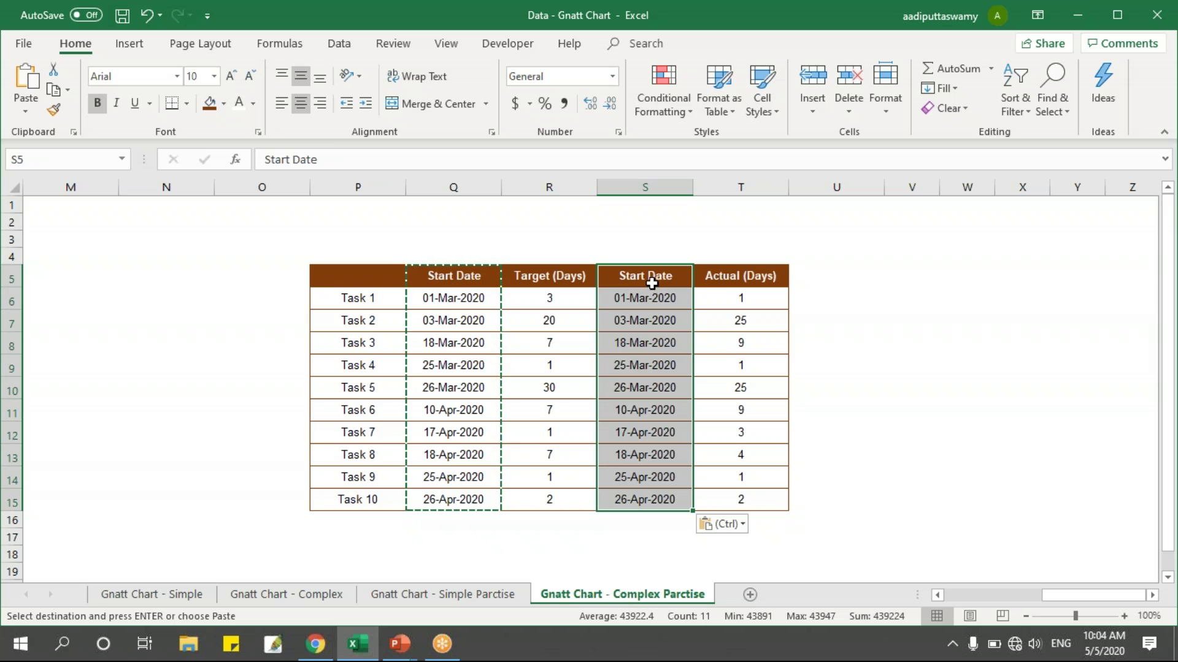
key(Escape)
Step: Compare the original Q5:Q15 start dates with the duplicated S5:S15 column
click(923, 410)
drag(468, 275, 464, 498)
click(568, 275)
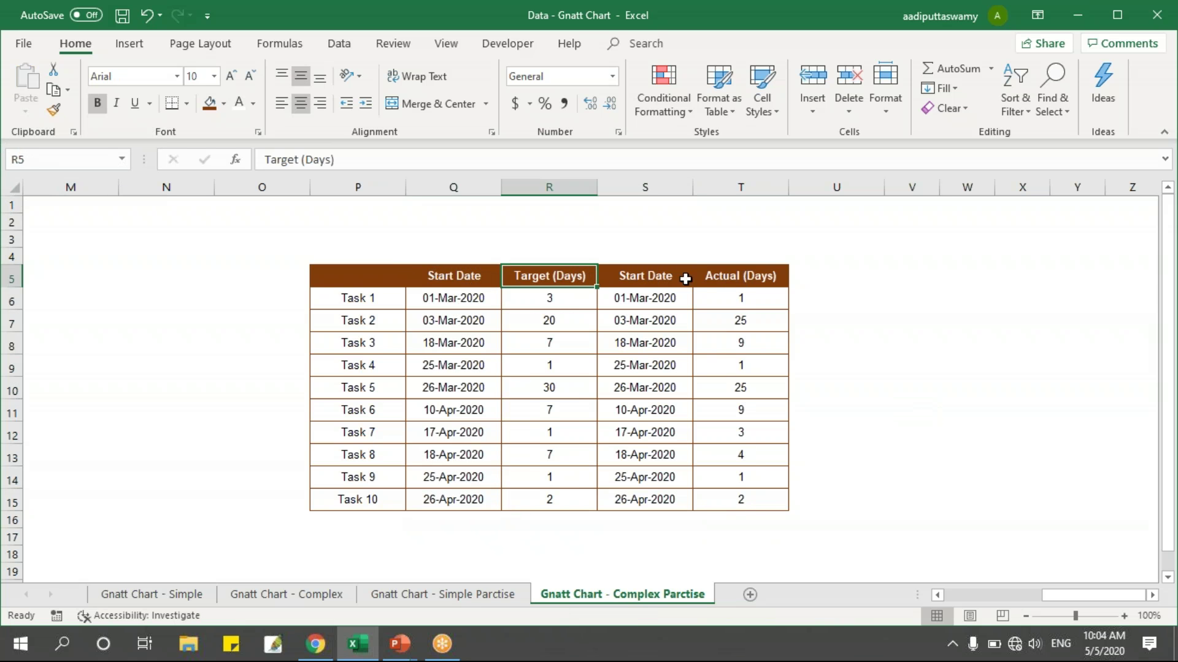
click(698, 277)
drag(479, 279, 478, 500)
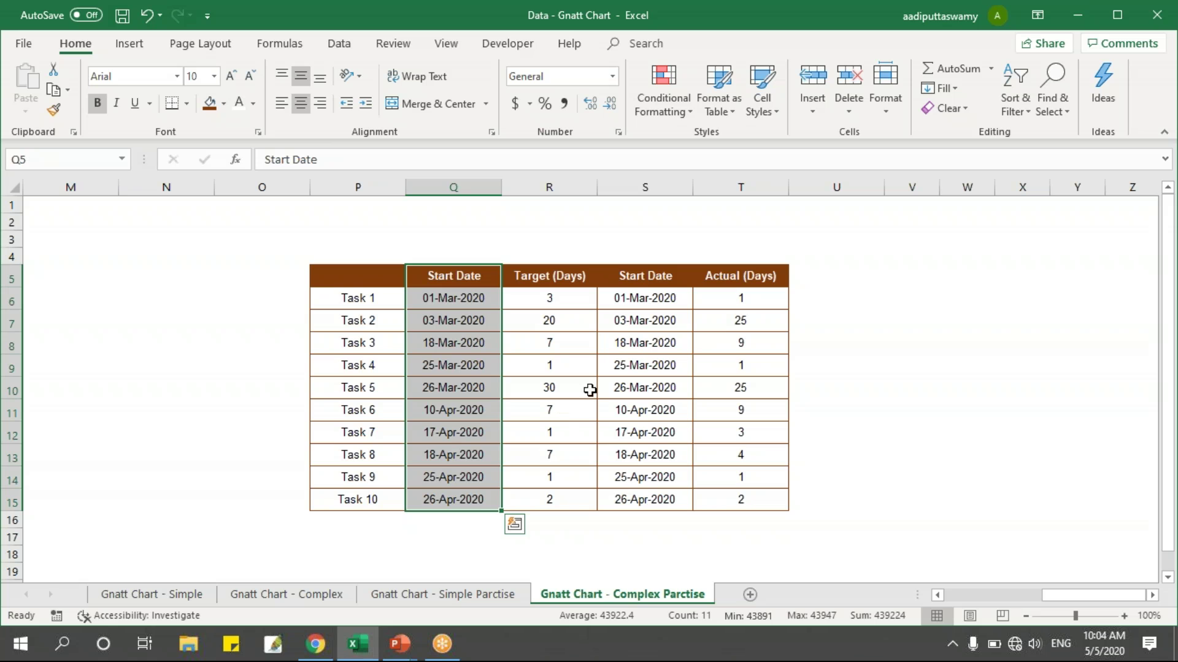
drag(637, 279, 644, 498)
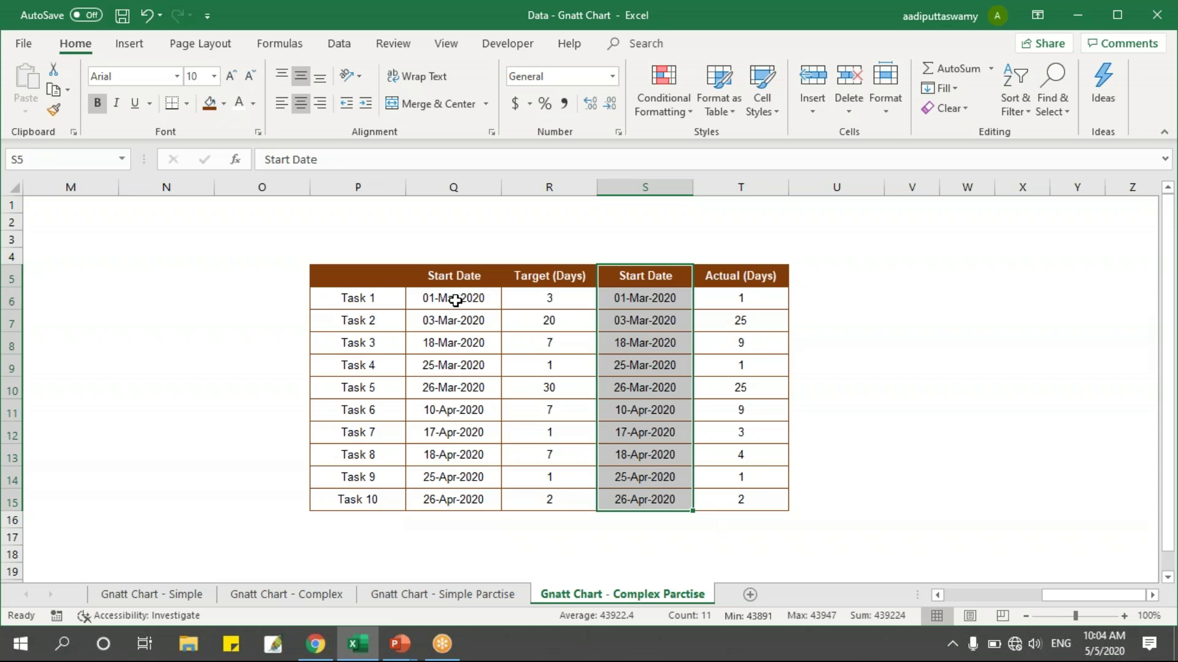
drag(1066, 598, 1102, 586)
mouse_move(996, 645)
Step: Rename the S5 header to 'Start Date (Actual)'
click(457, 276)
click(531, 277)
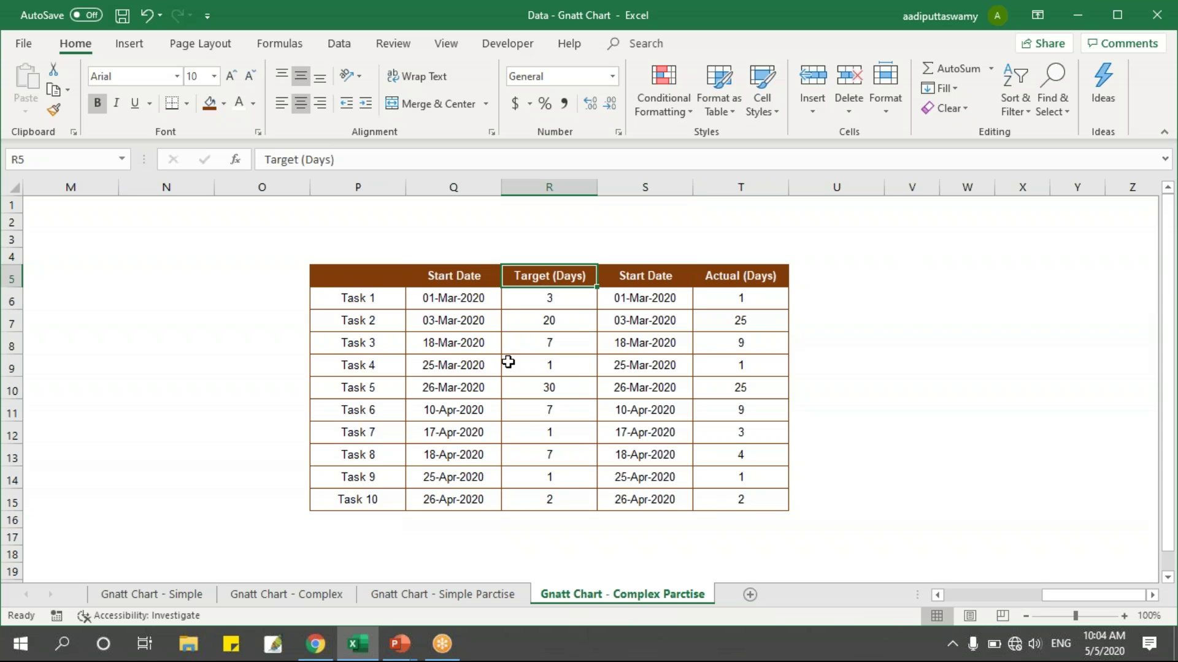
click(635, 281)
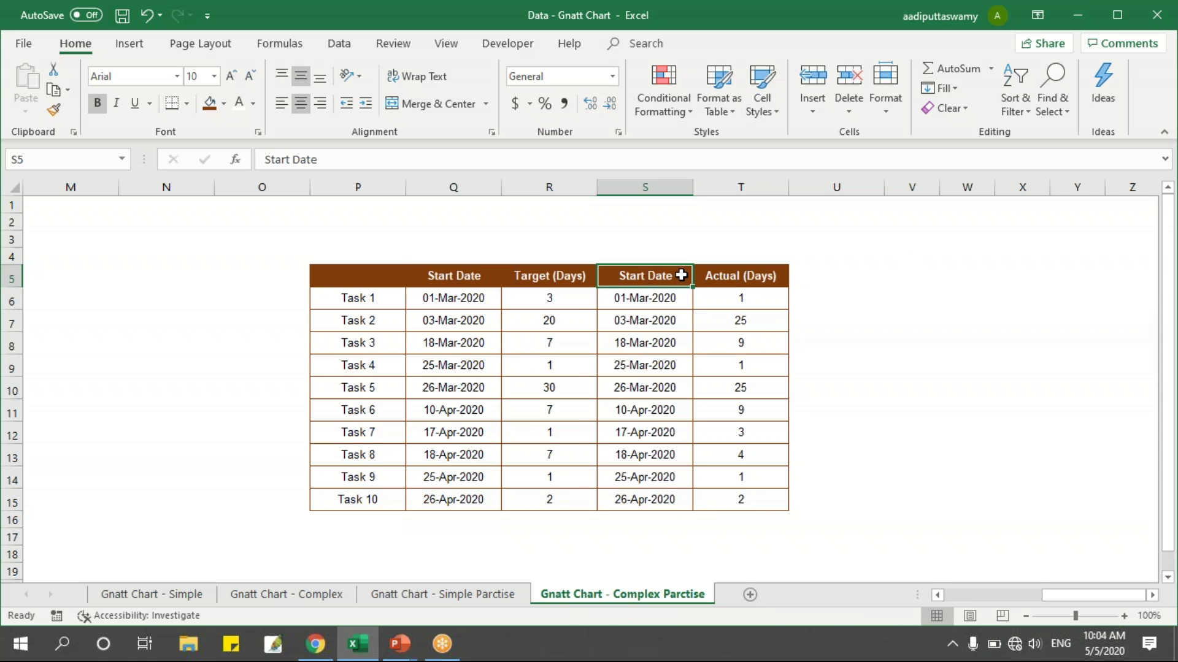
key(F2)
text(()
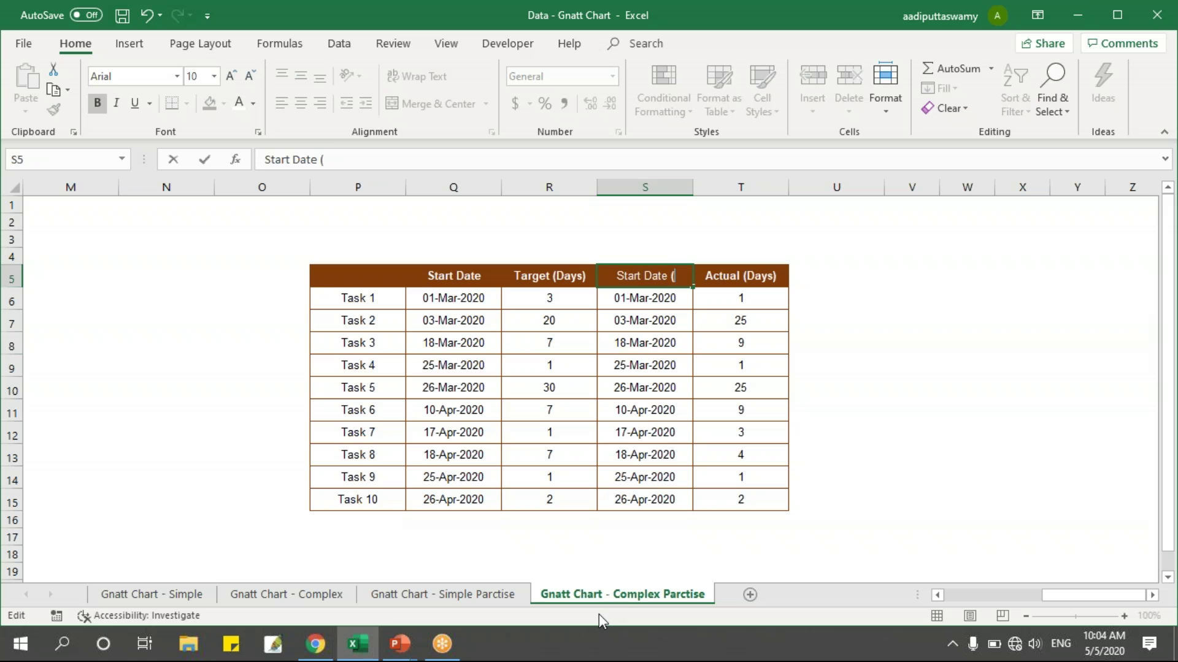
text(Actual))
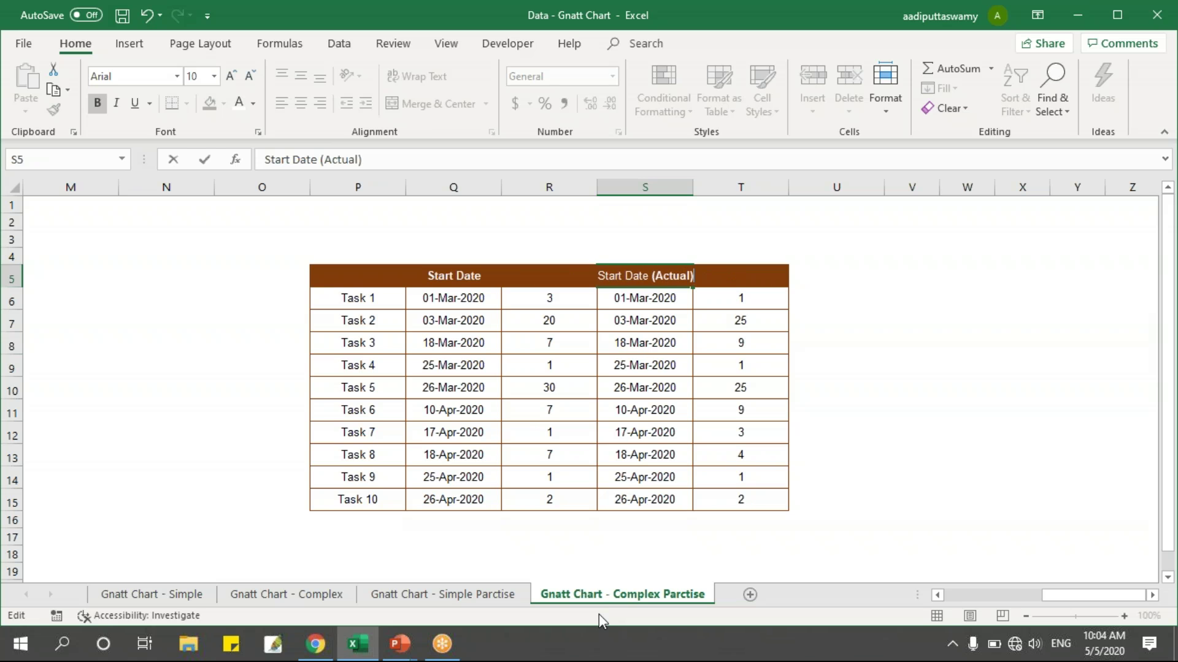
key(Return)
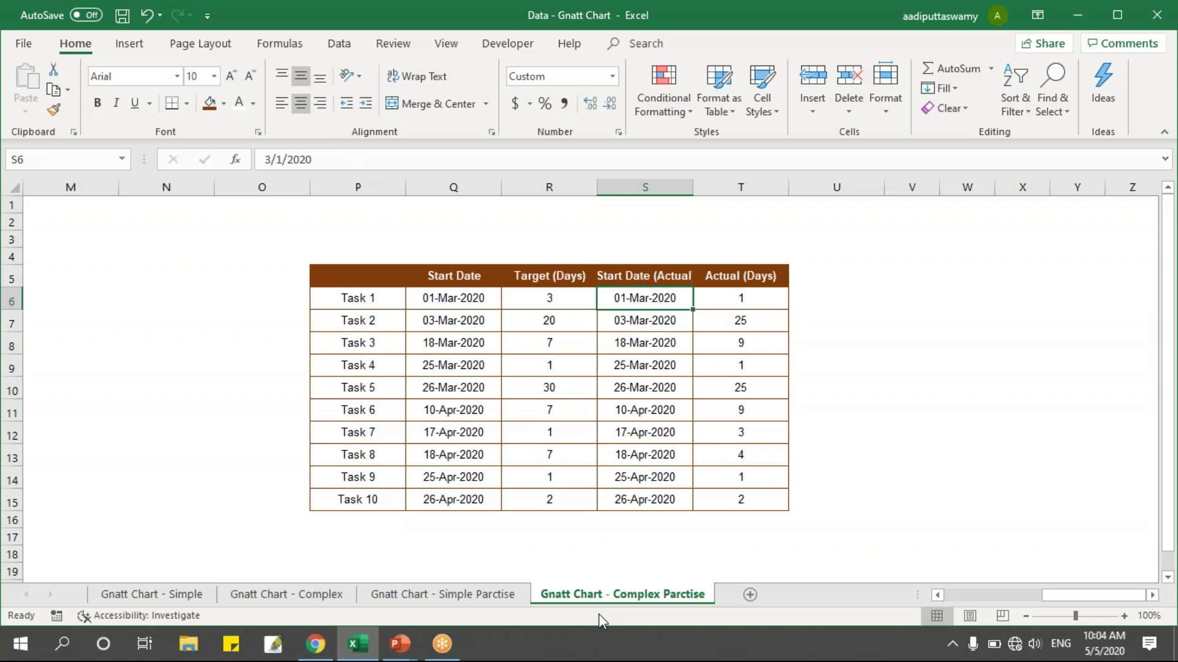
Step: Rename the Q5 header to 'Start Date (Target)'
double_click(490, 275)
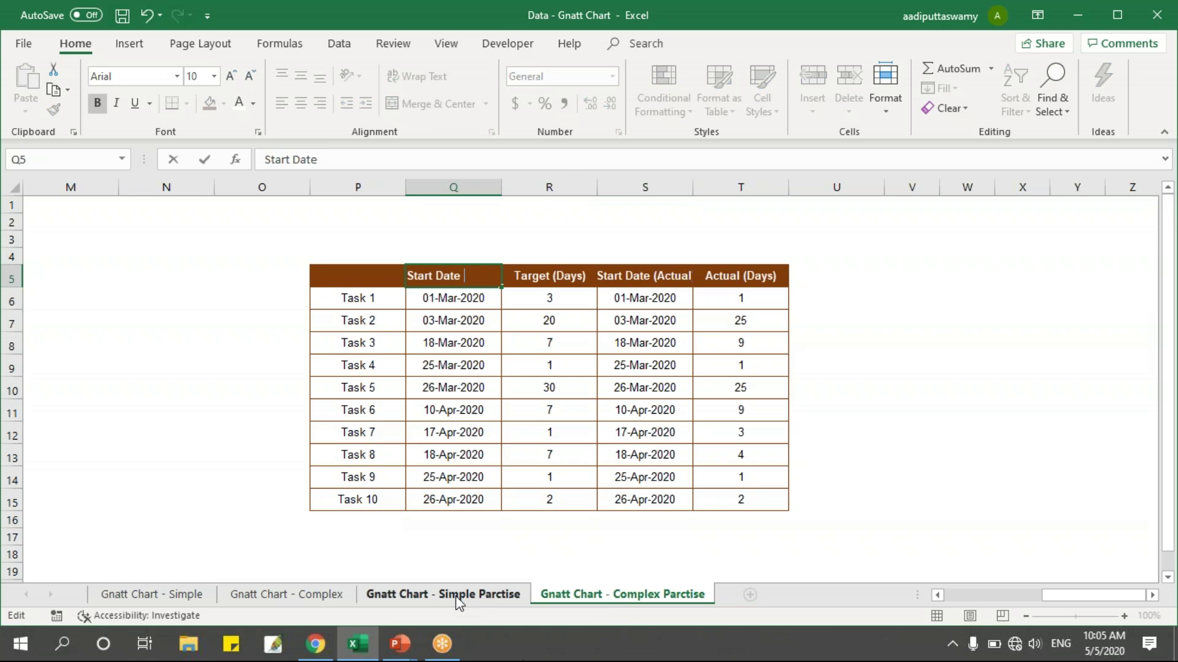
text((Target)
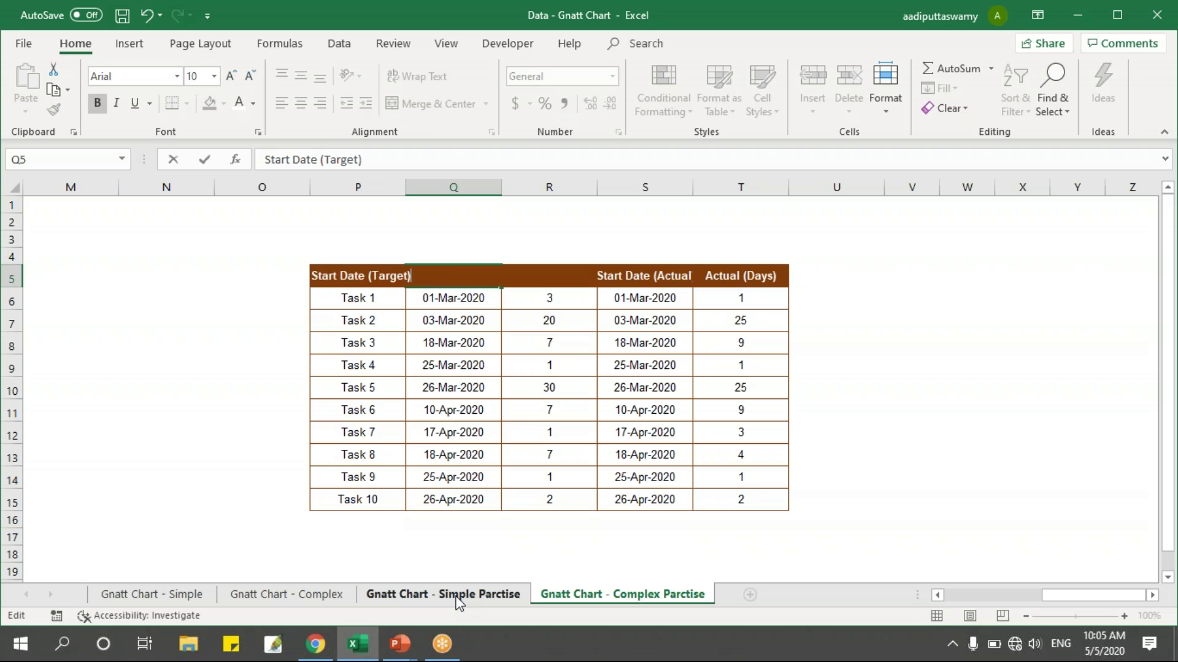
key(Return)
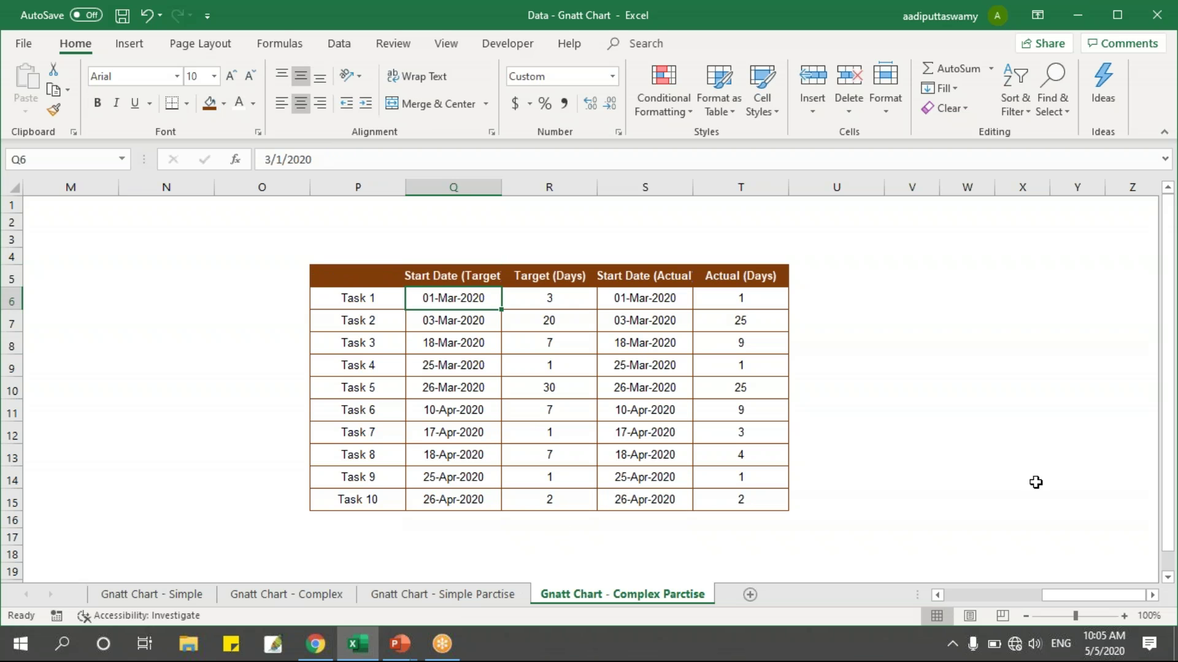
click(1153, 596)
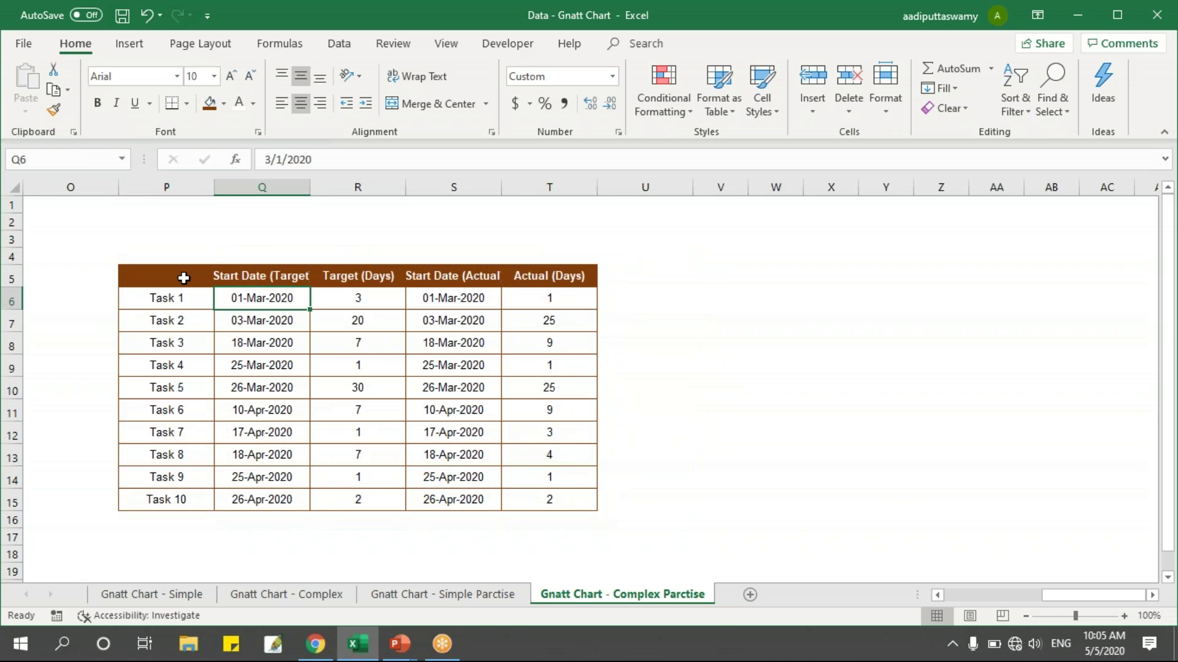
Step: Insert a 2-D Stacked Bar chart from the table P5:T15
mouse_move(183, 278)
mouse_down()
mouse_move(473, 389)
mouse_move(539, 496)
mouse_up()
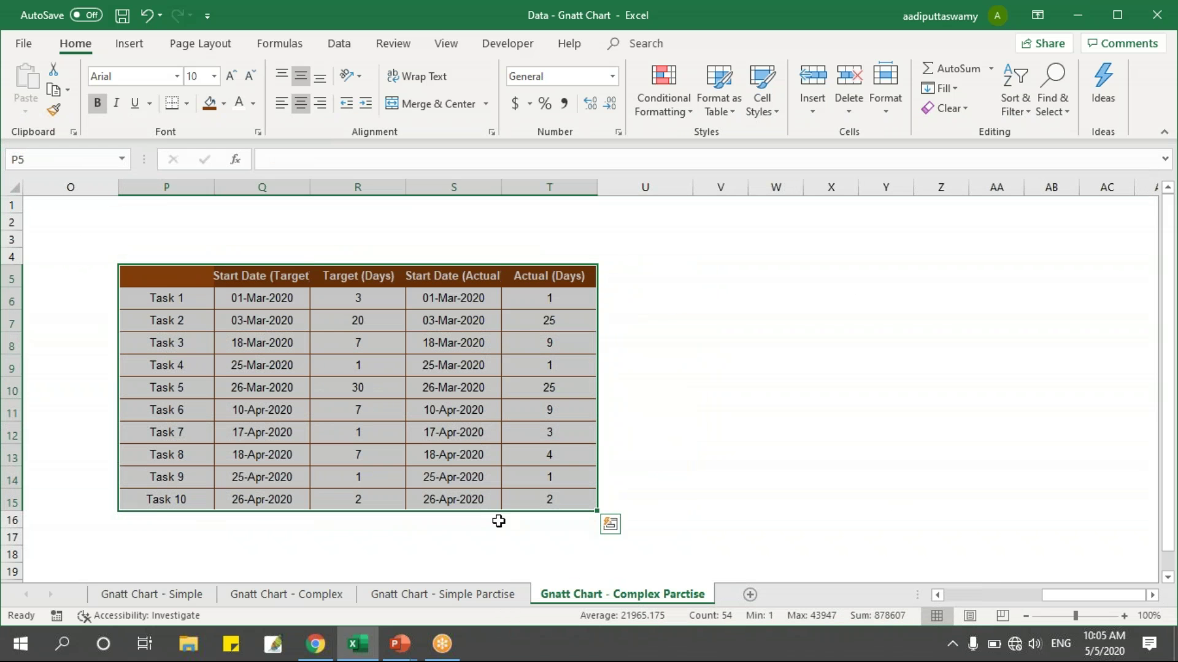
click(142, 48)
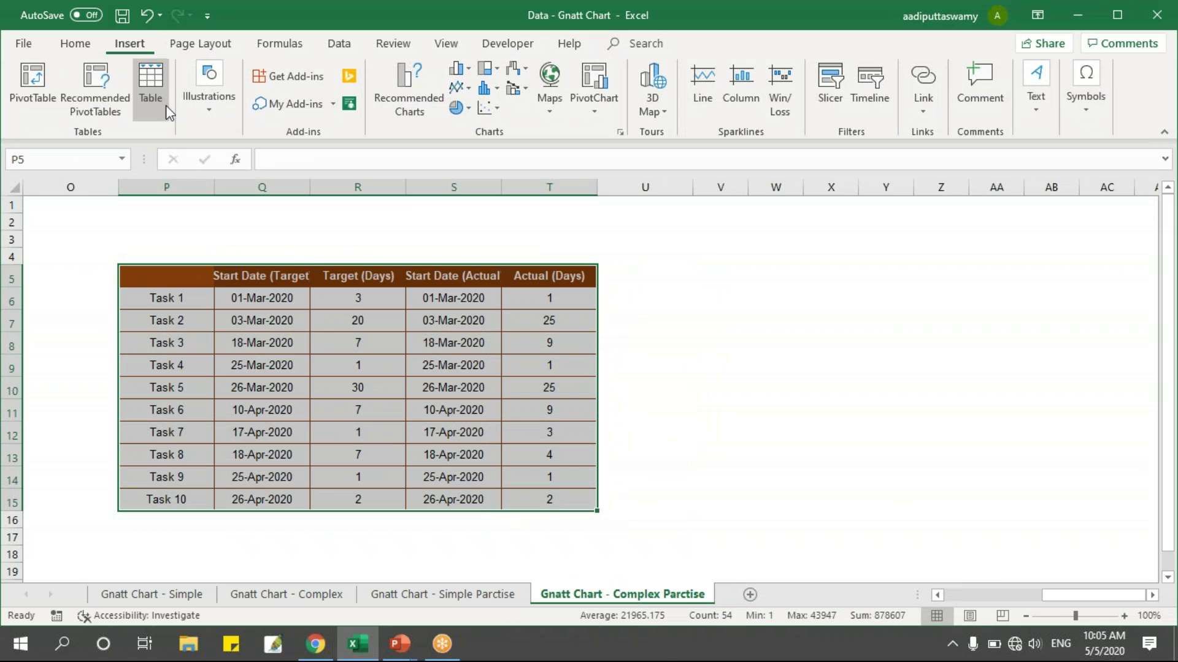
click(460, 68)
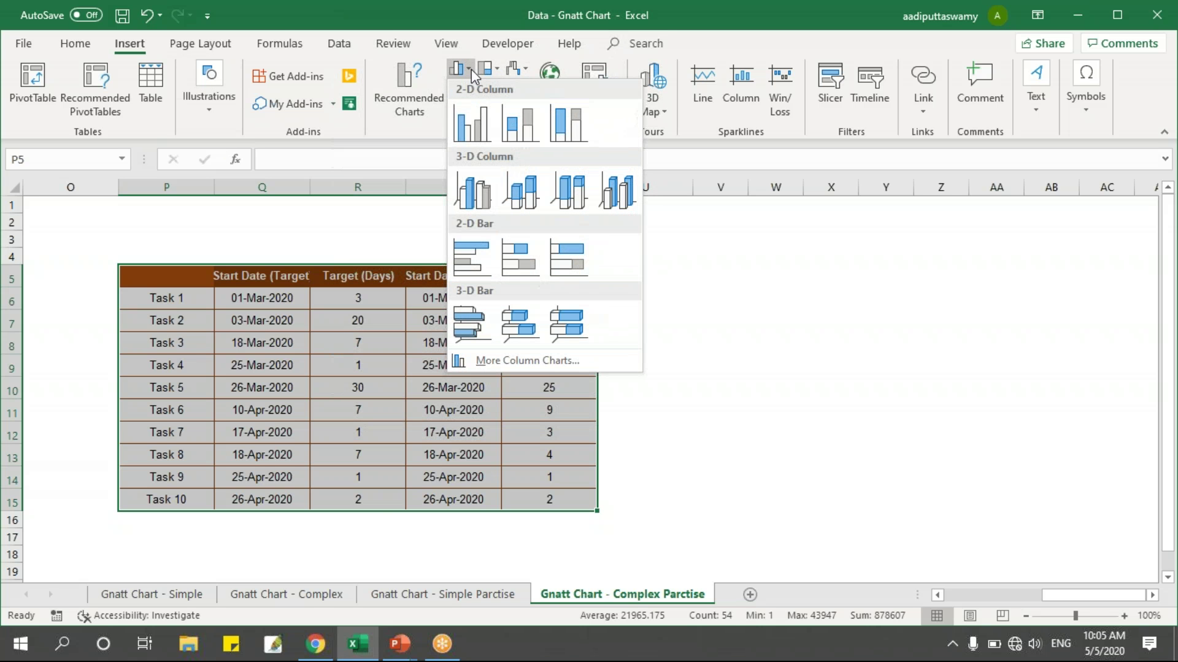
click(521, 260)
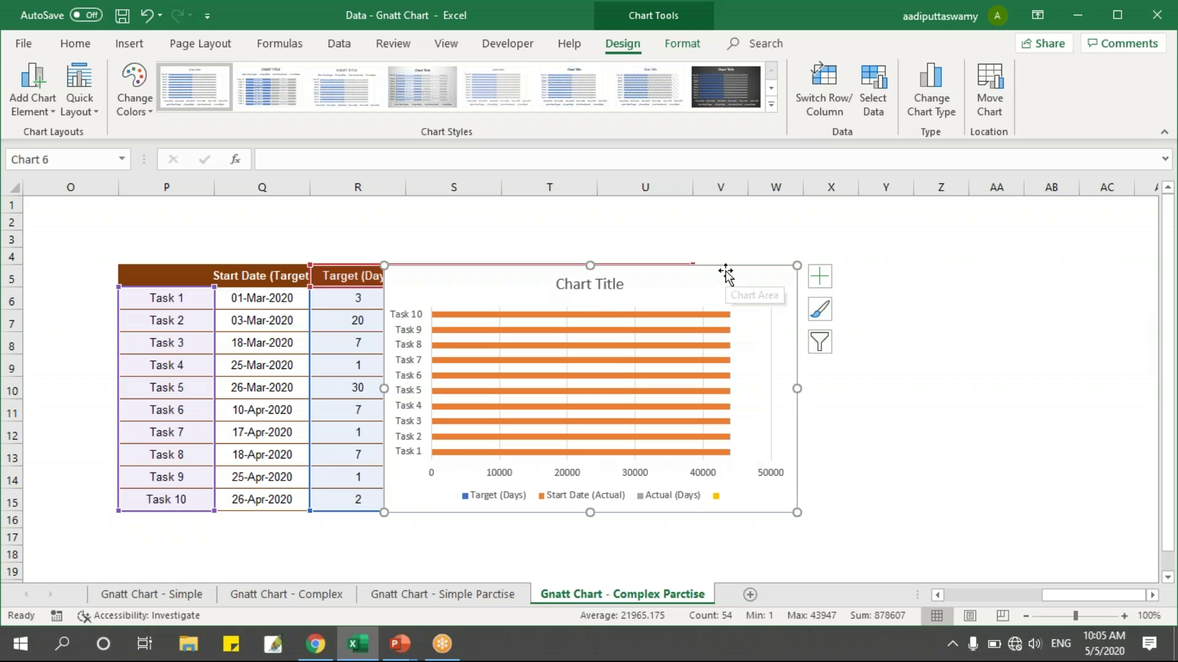
Step: Move the chart beside the table, narrow columns P to T, and widen the chart rightward
click(735, 238)
drag(736, 271, 975, 273)
click(1152, 595)
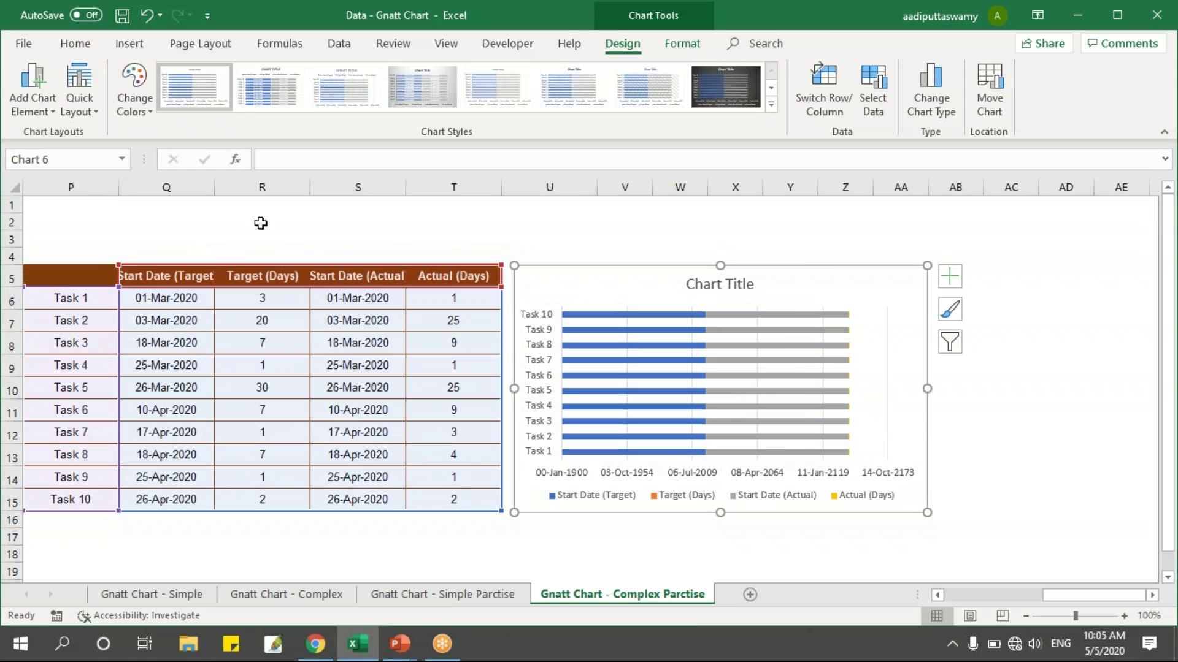
drag(454, 187, 70, 187)
drag(501, 187, 393, 187)
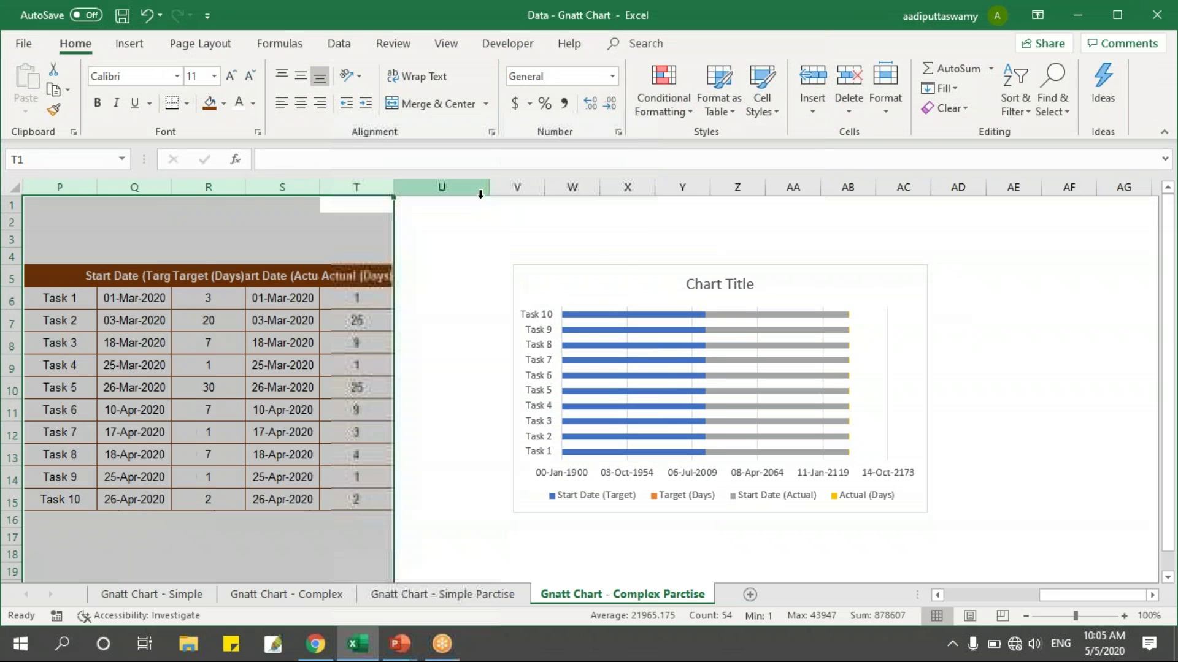
mouse_move(517, 277)
mouse_down()
mouse_move(504, 265)
mouse_move(524, 281)
mouse_up()
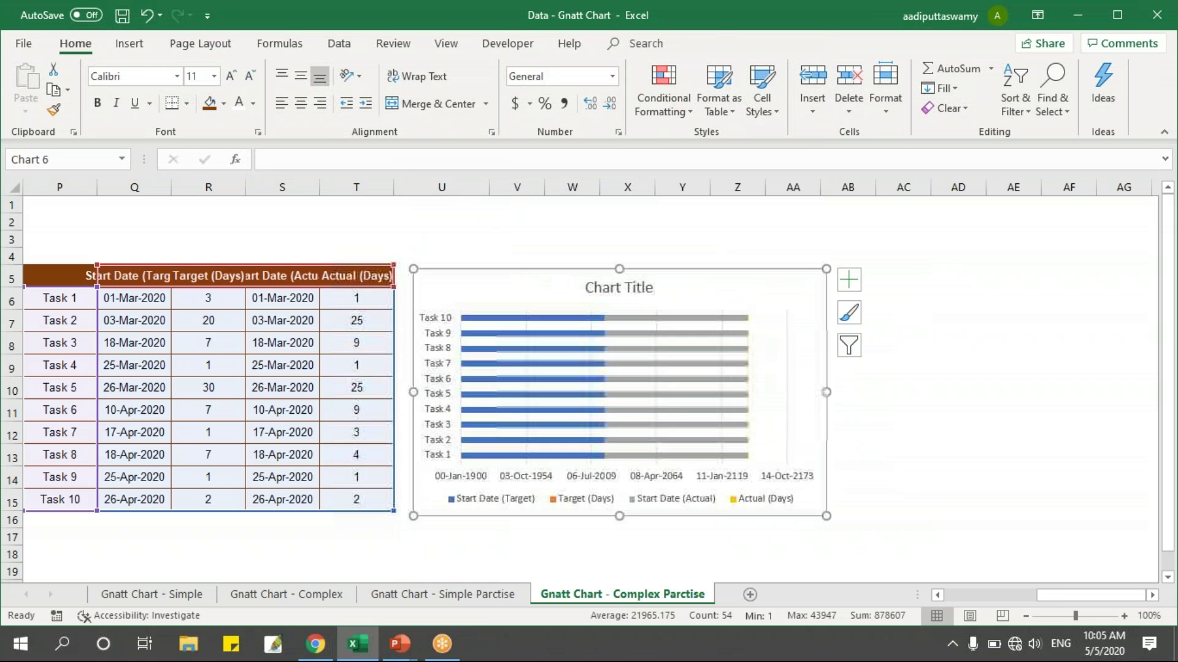
drag(832, 393, 1061, 430)
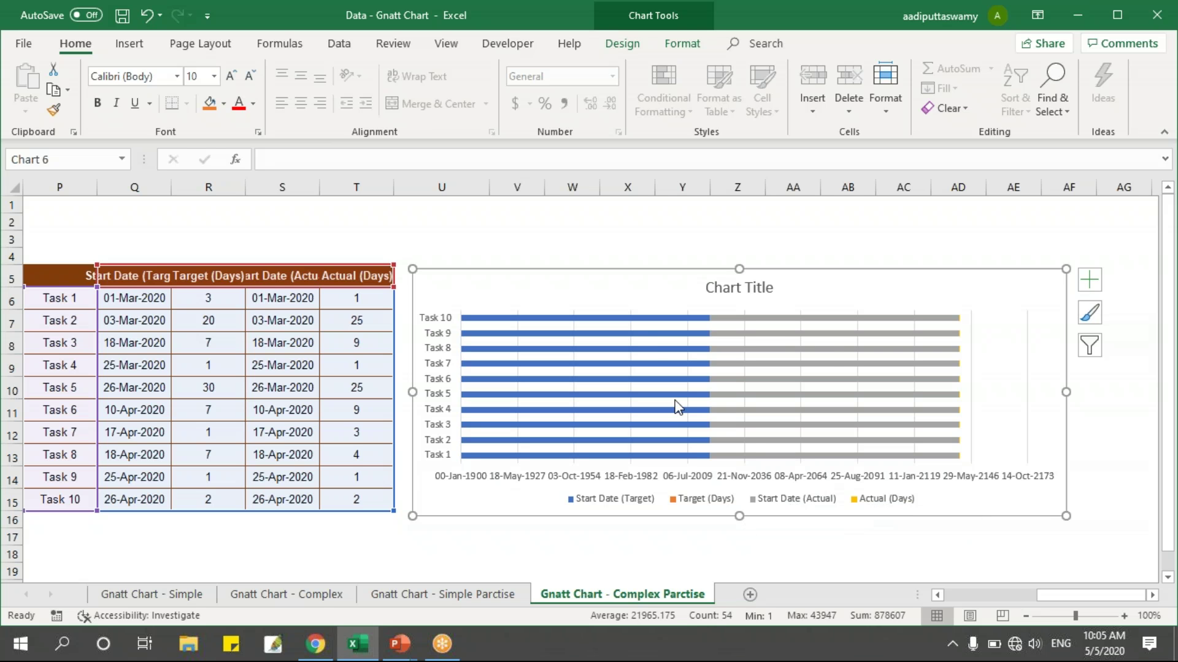
Step: Set No fill on the Start Date (Target) and Start Date (Actual) bar series
click(631, 319)
right_click(634, 321)
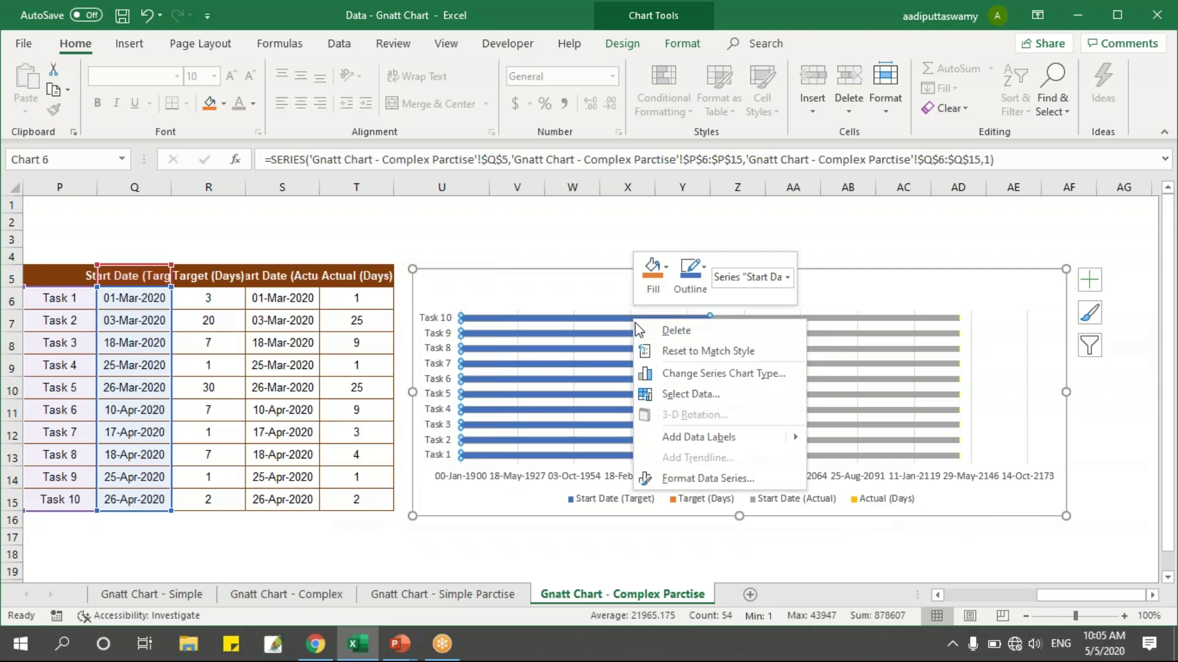
click(732, 478)
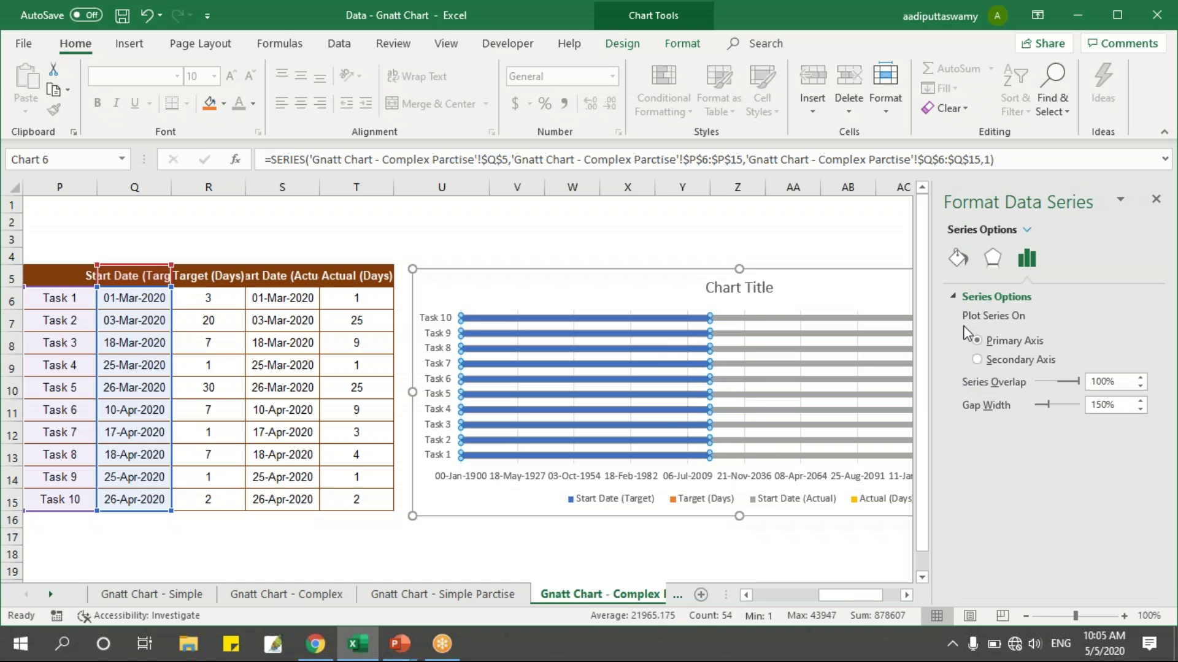
click(959, 258)
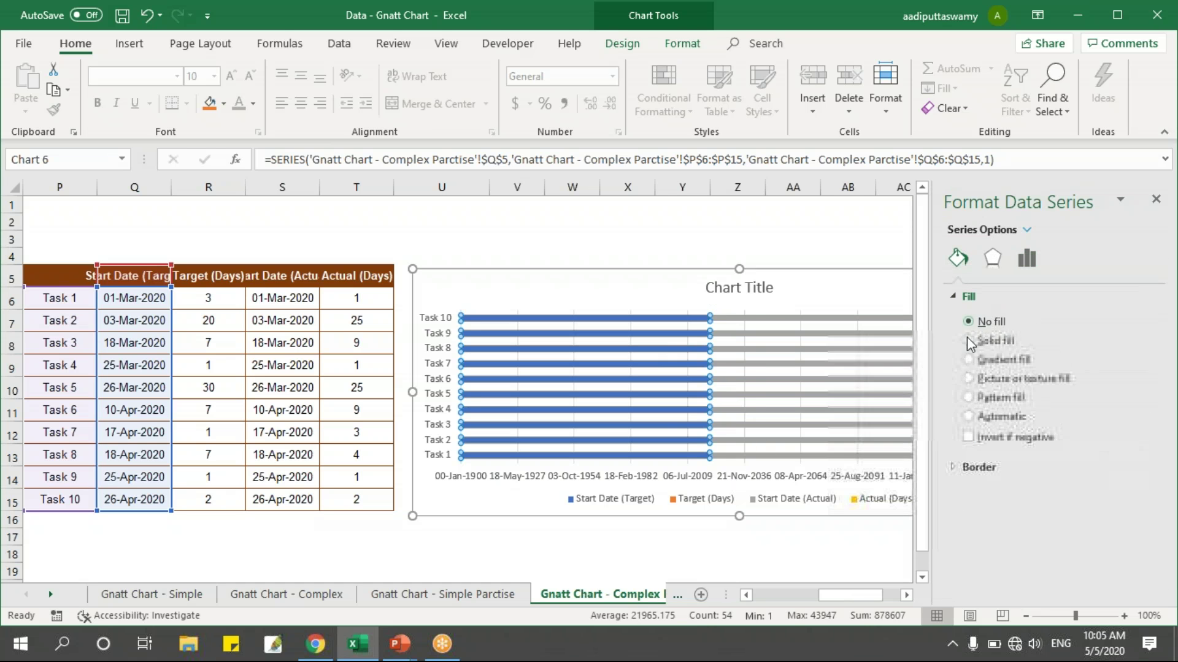
click(968, 321)
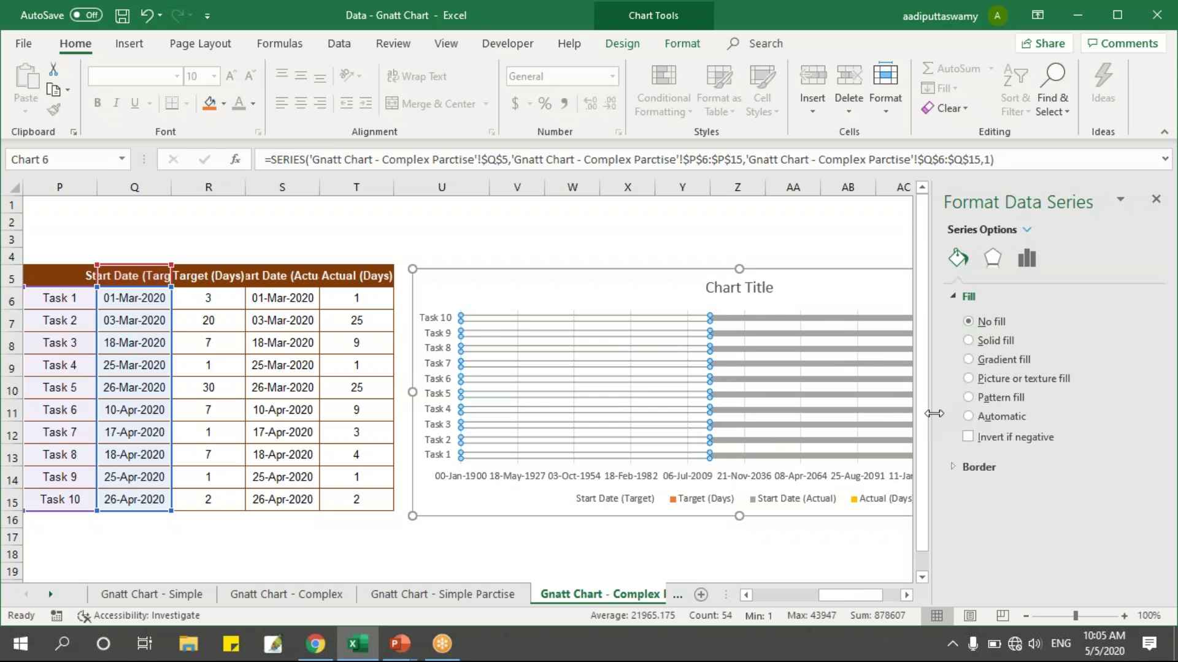
click(841, 331)
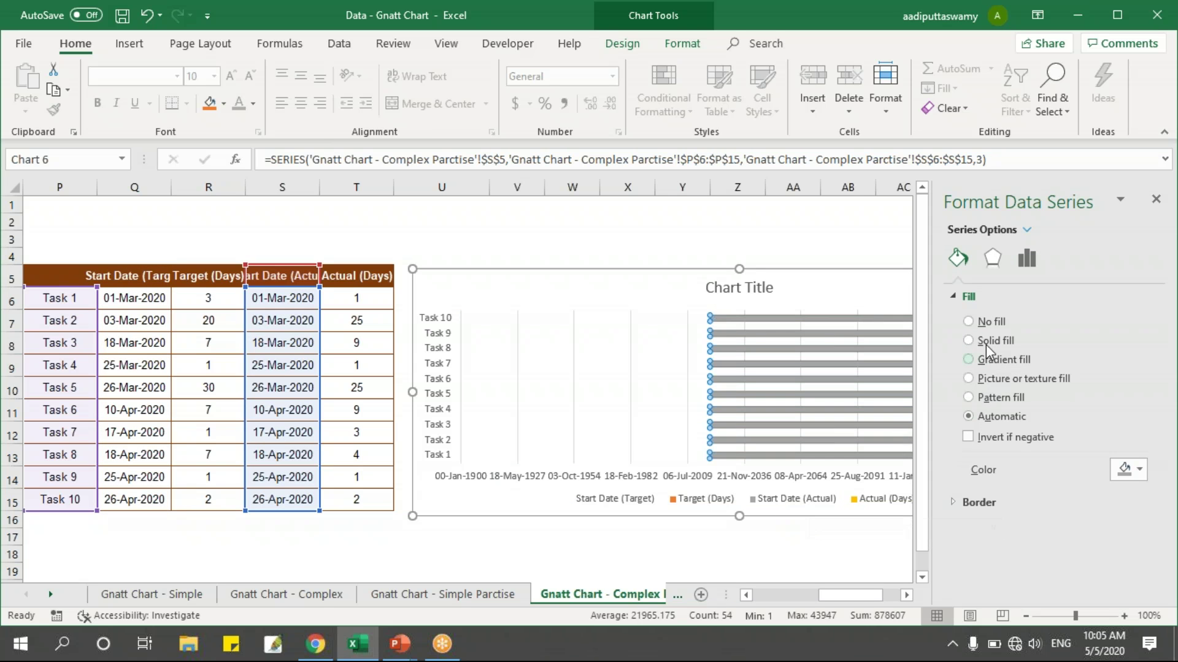
click(986, 324)
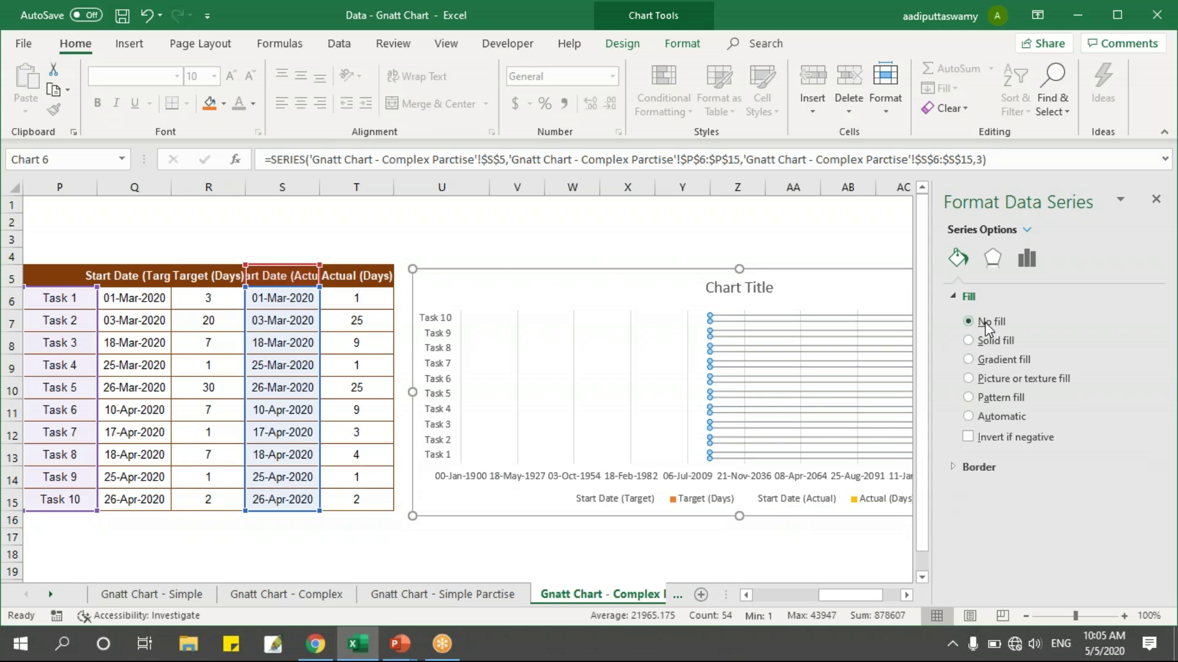
click(1155, 199)
click(990, 227)
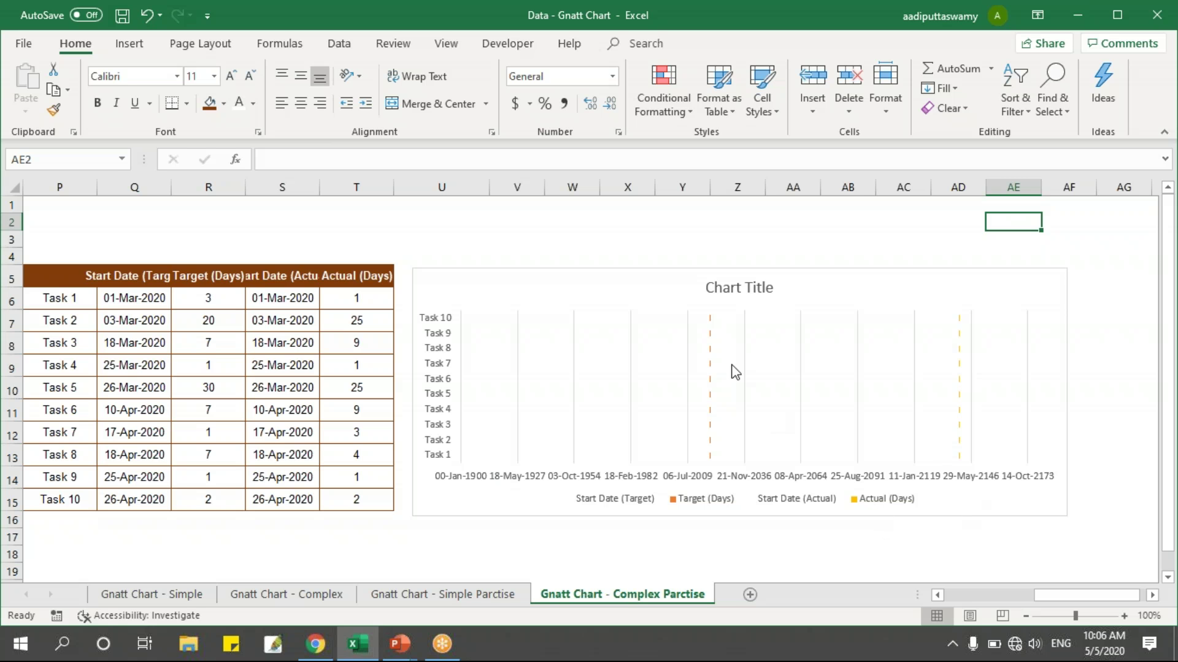
Step: Plot Start Date (Actual) and Actual (Days) on the secondary axis via Change Series Chart Type
click(709, 318)
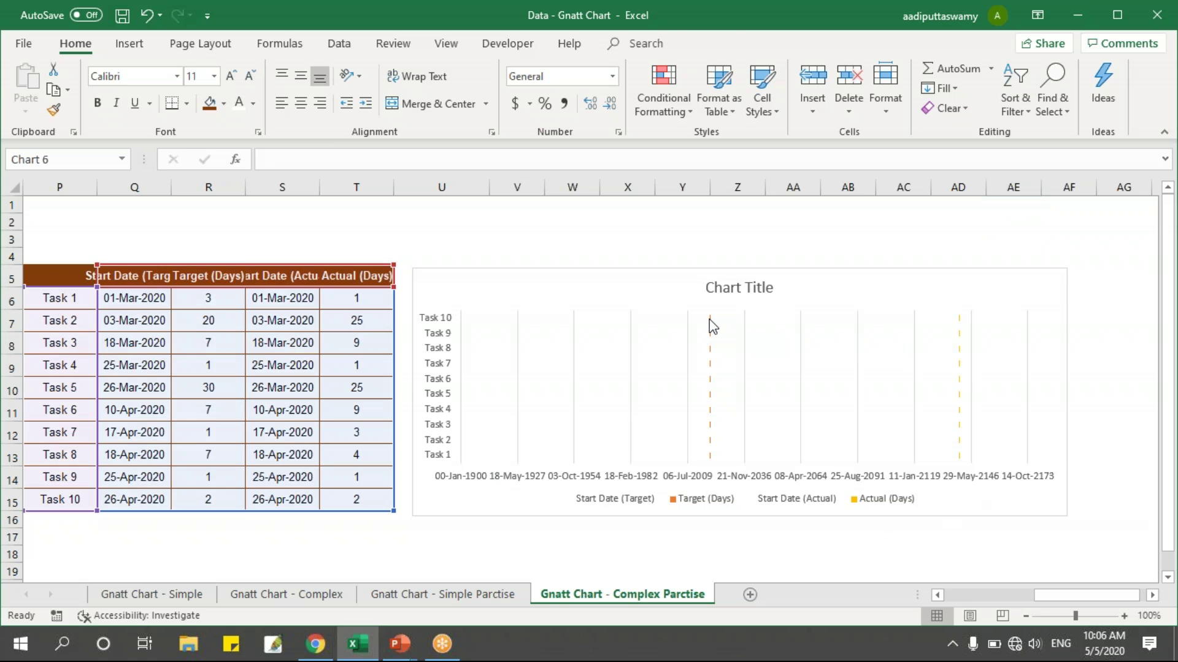
right_click(709, 319)
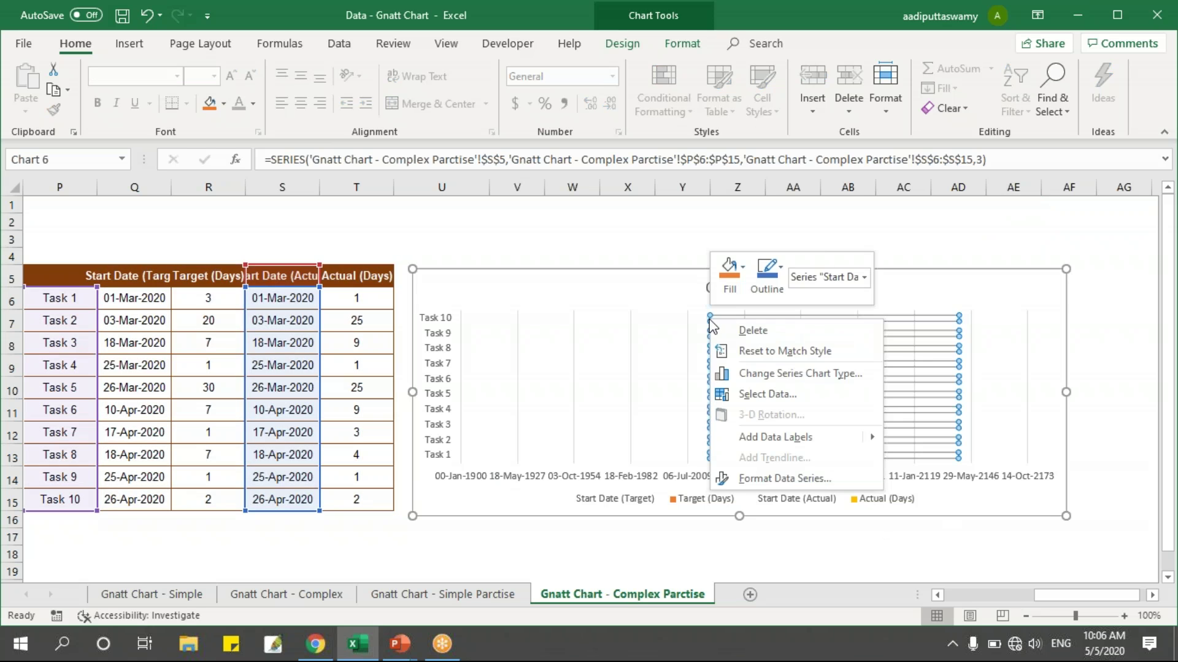
click(817, 375)
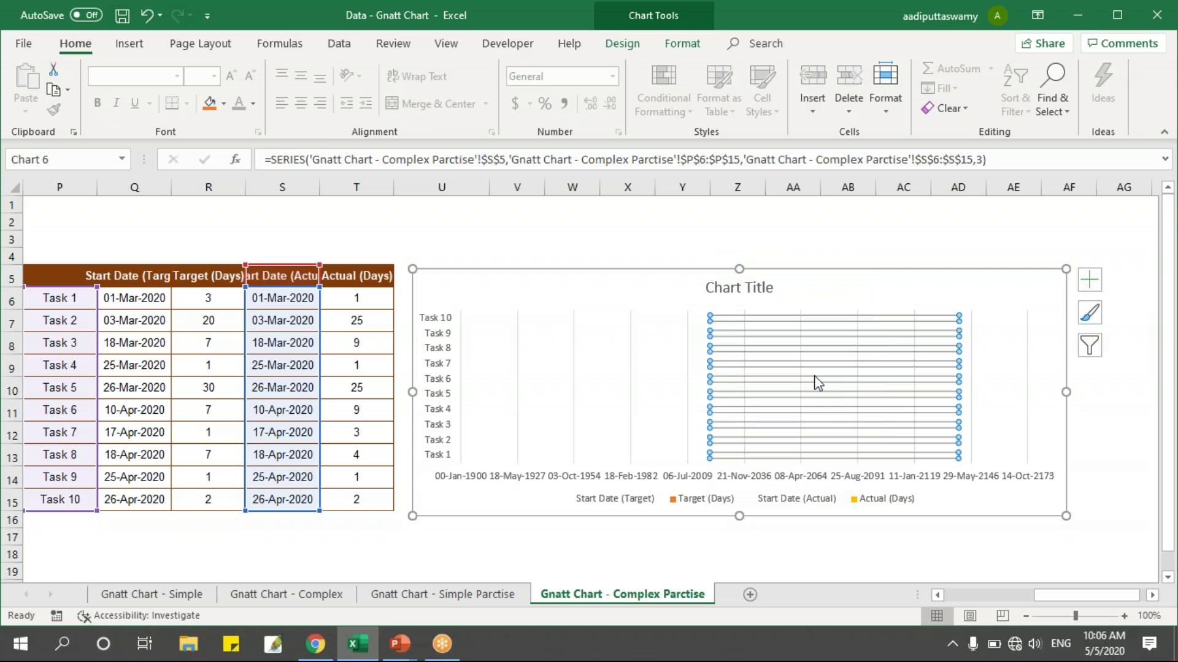
drag(660, 74, 445, 72)
drag(621, 468, 540, 454)
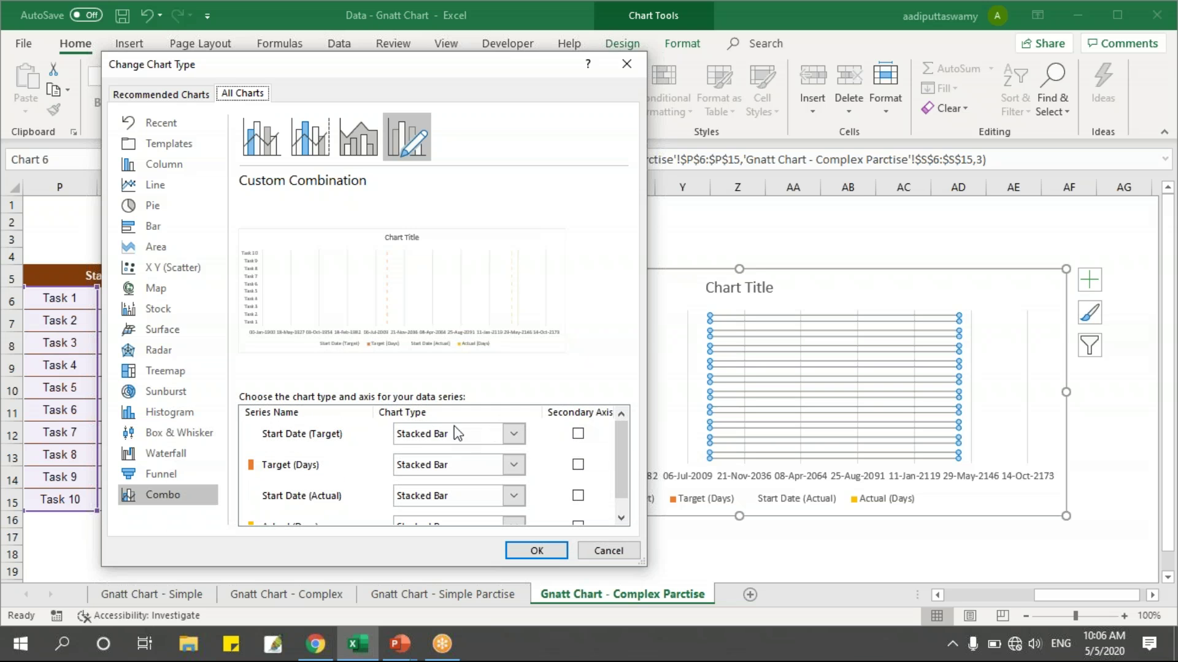
drag(617, 435, 617, 479)
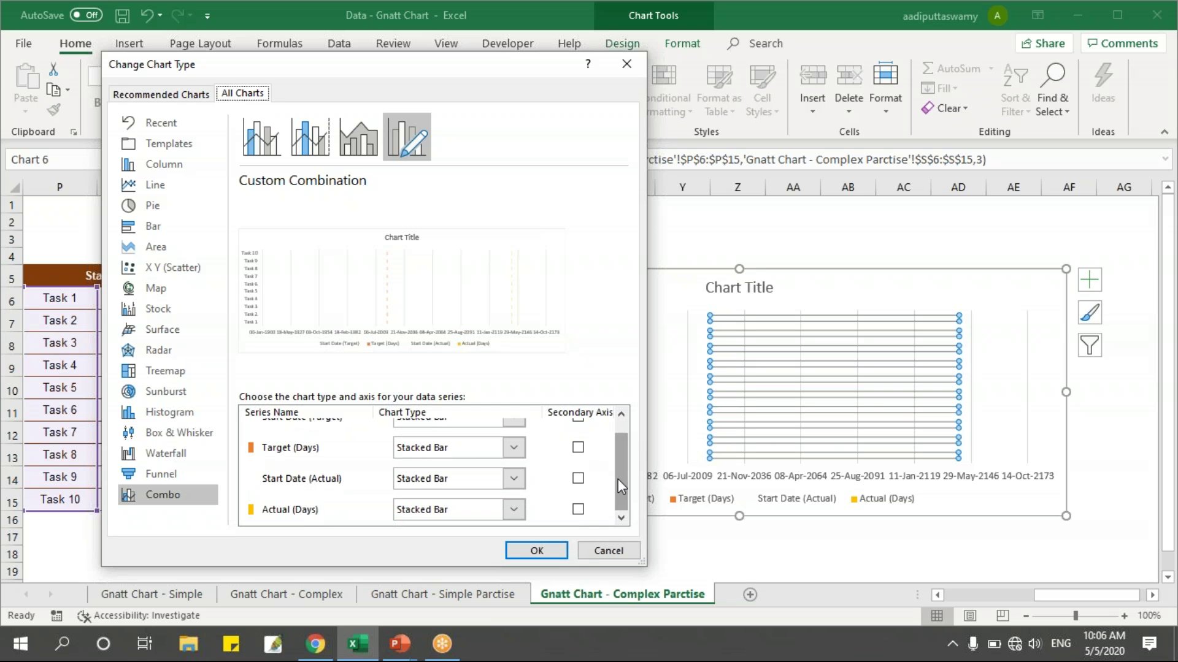
click(576, 479)
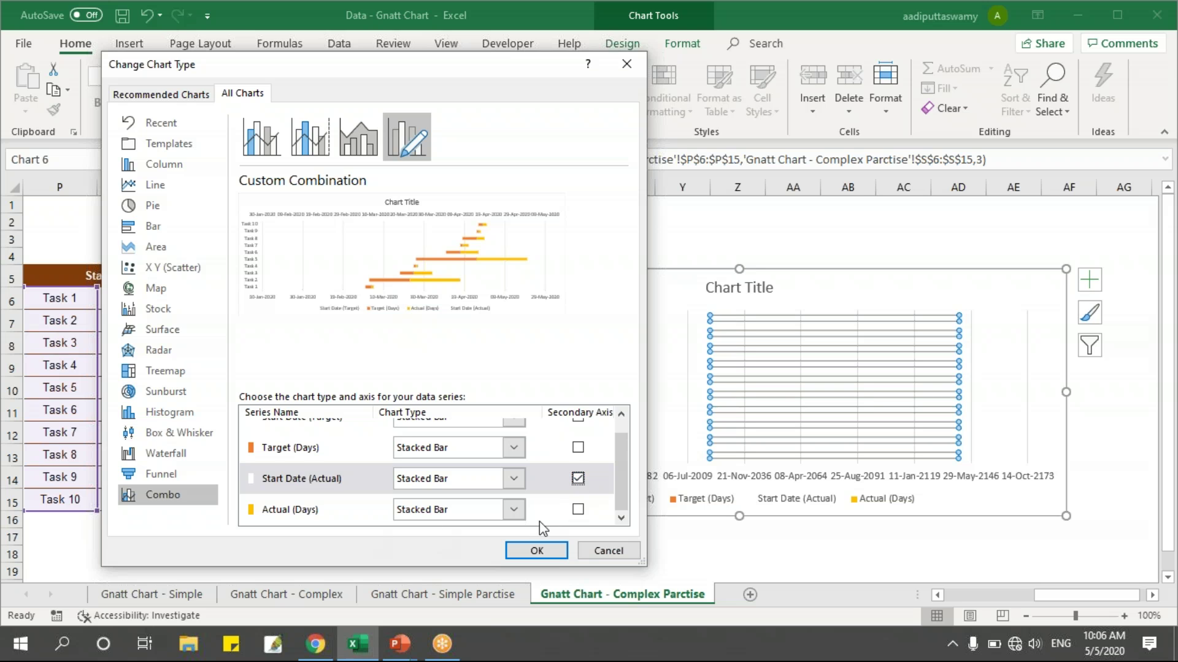
click(577, 510)
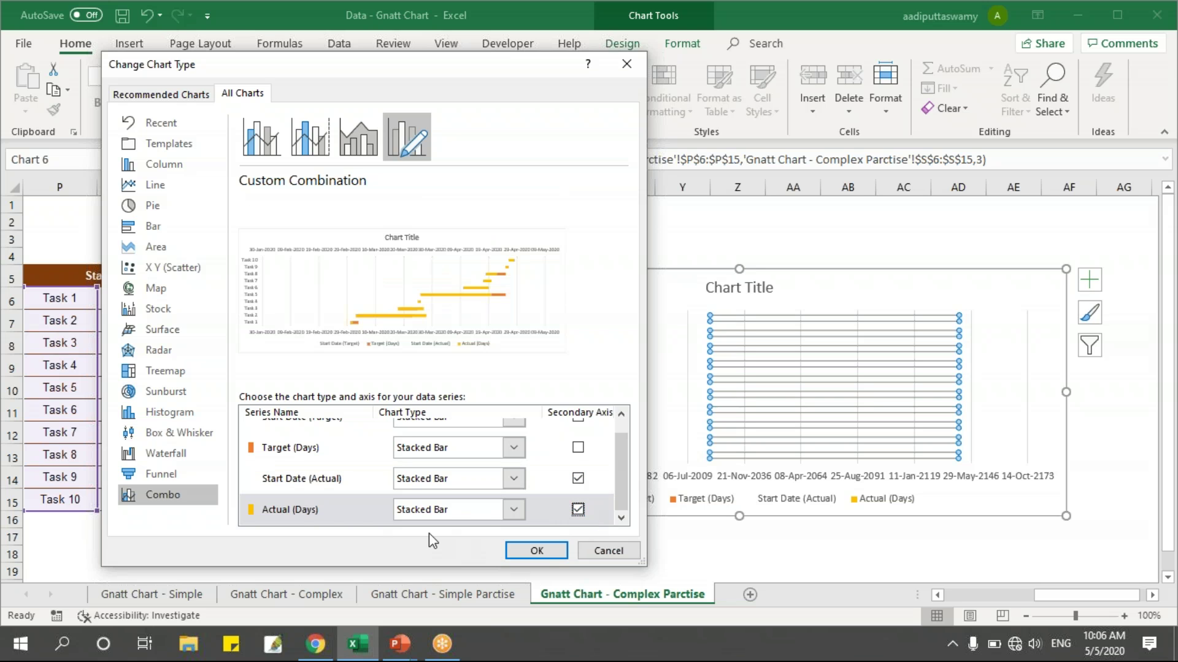
click(552, 555)
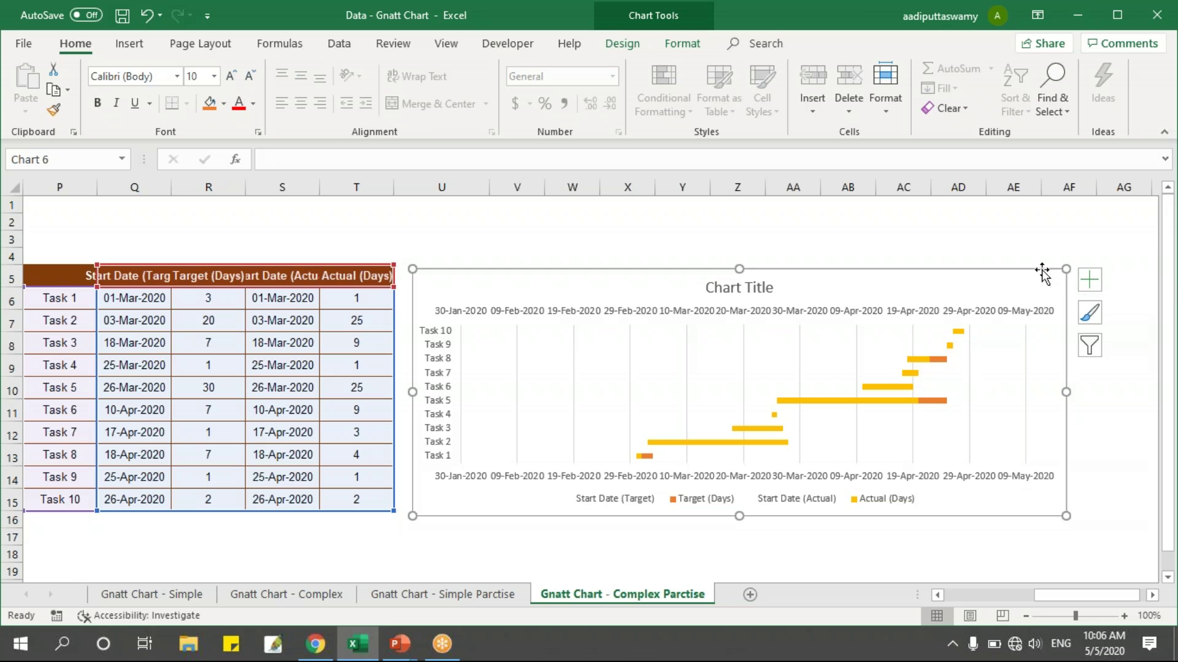
Step: Add a Secondary Vertical axis from the chart's Axes elements
click(1090, 281)
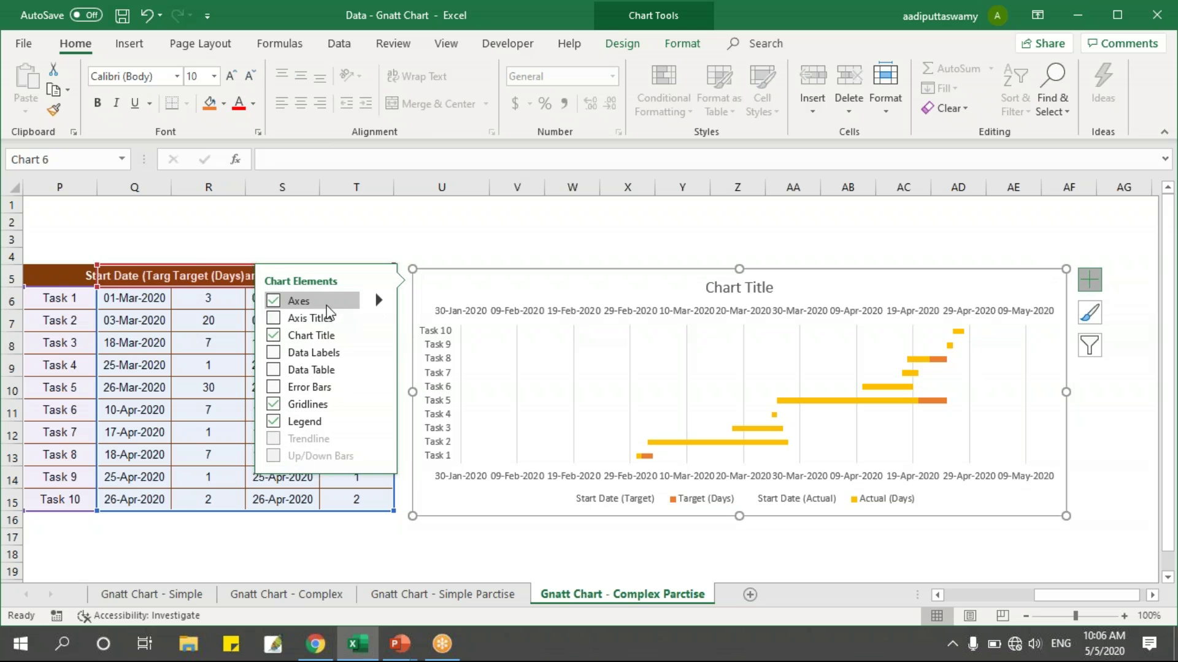
click(378, 301)
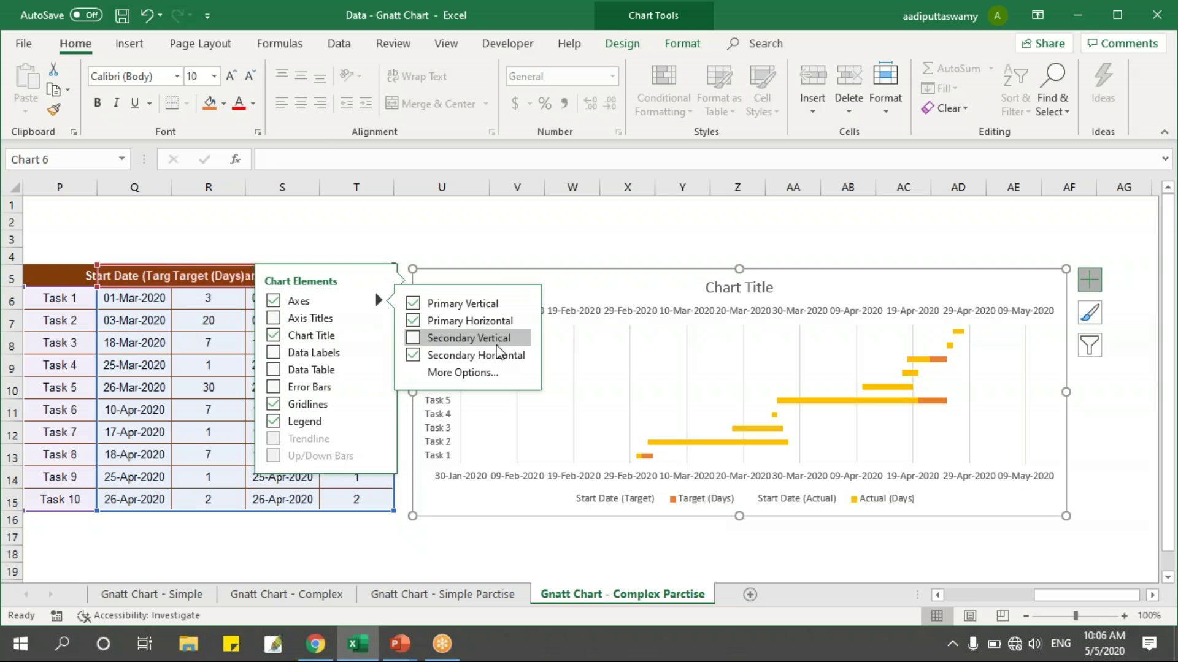
click(412, 338)
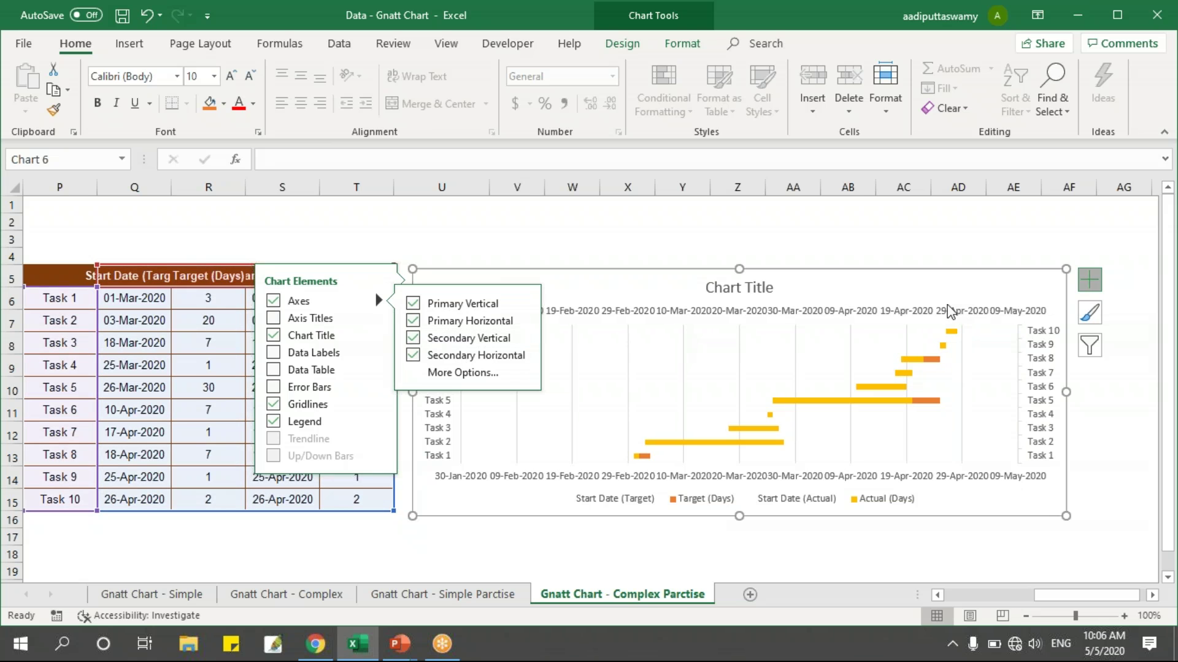
click(958, 238)
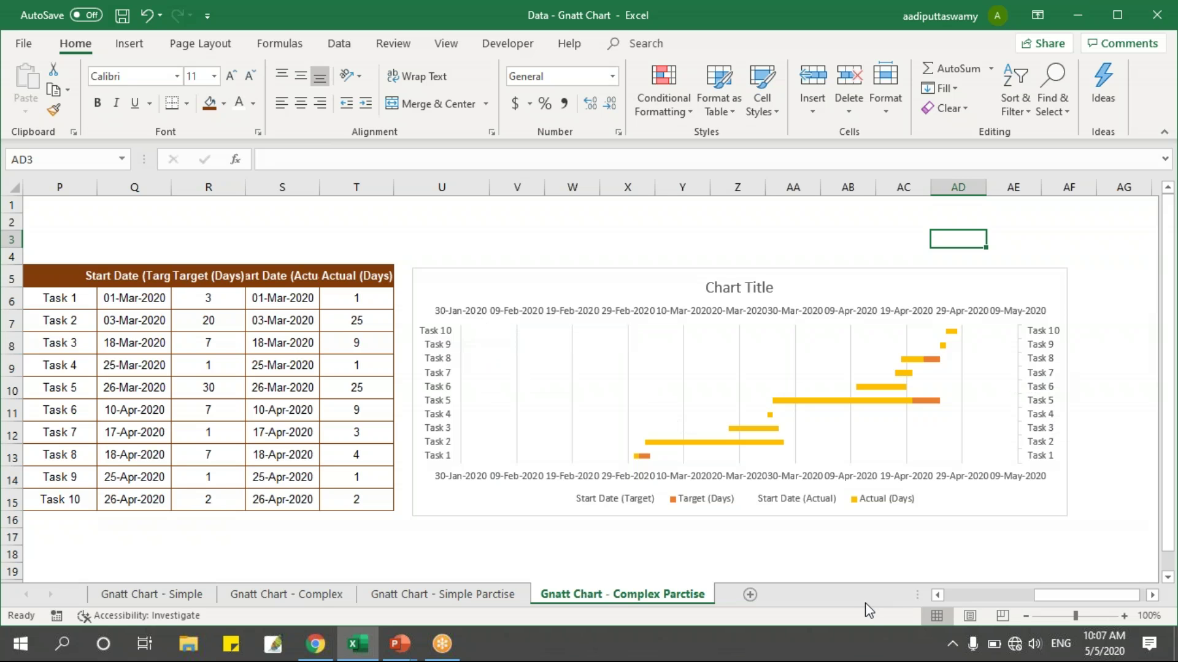
Step: Set the primary task axis to categories in reverse order, crossing at maximum category
mouse_move(1048, 594)
mouse_down()
mouse_move(1036, 595)
mouse_move(1072, 596)
mouse_up()
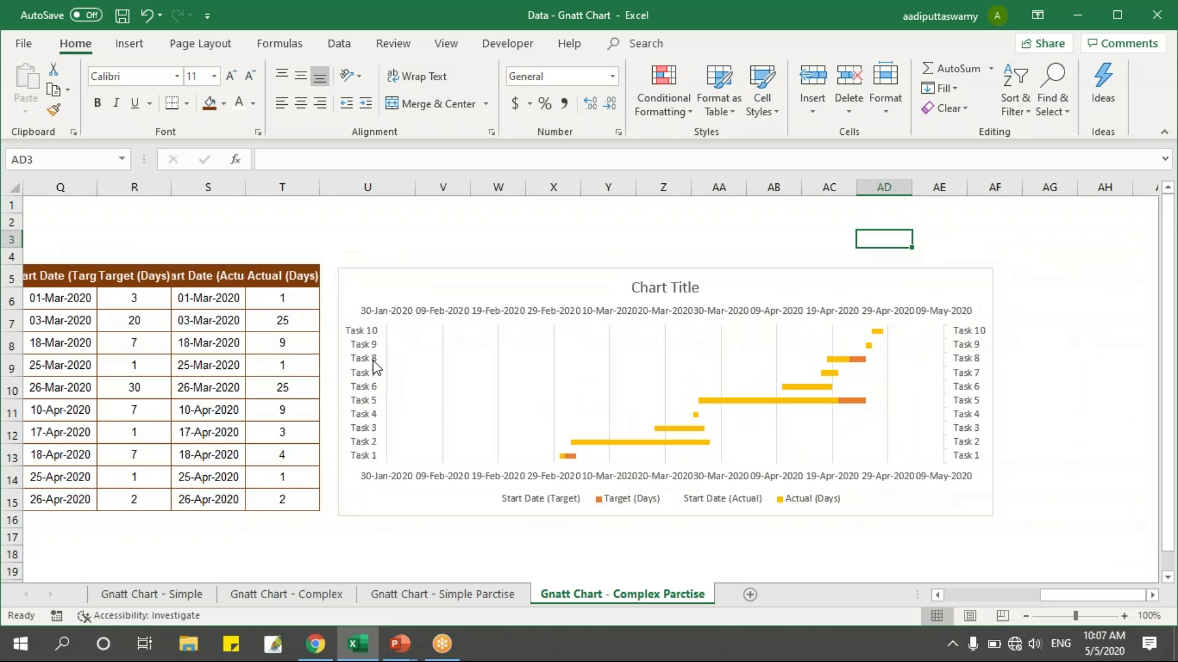
click(374, 366)
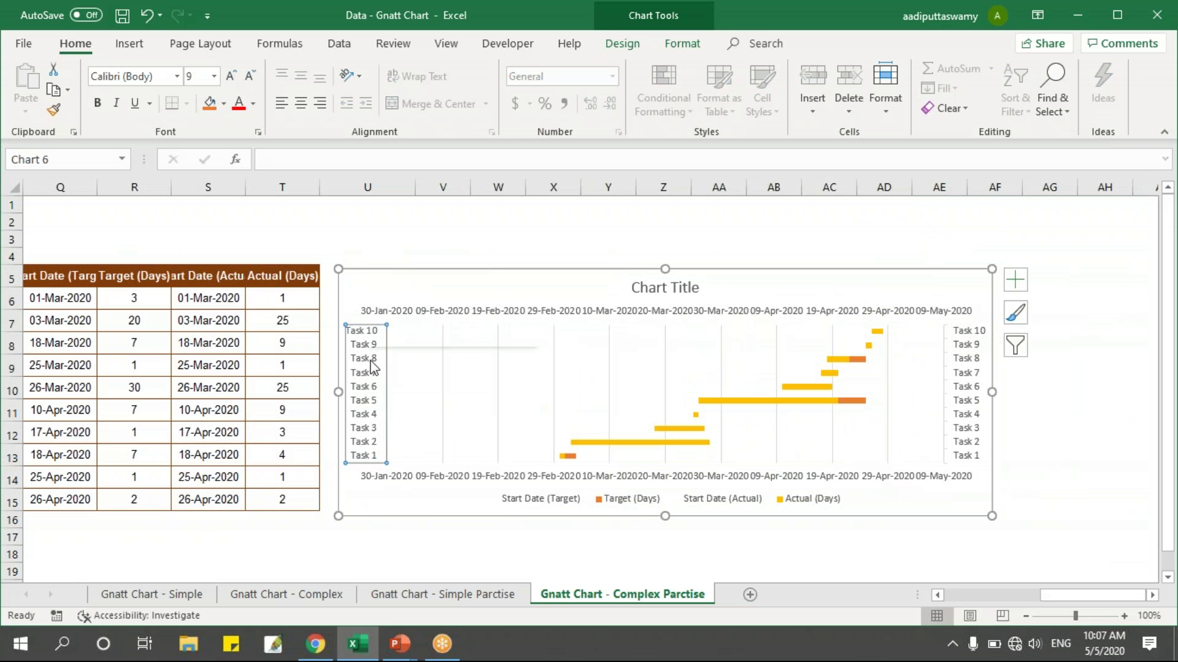
right_click(374, 366)
click(417, 563)
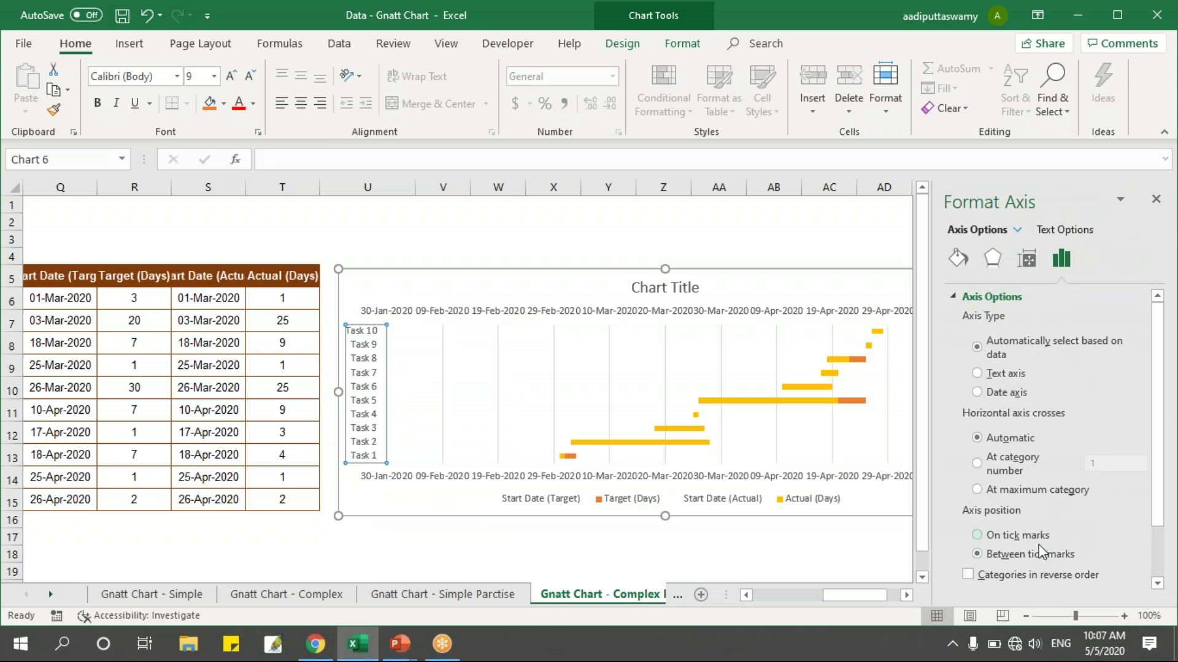
click(1056, 584)
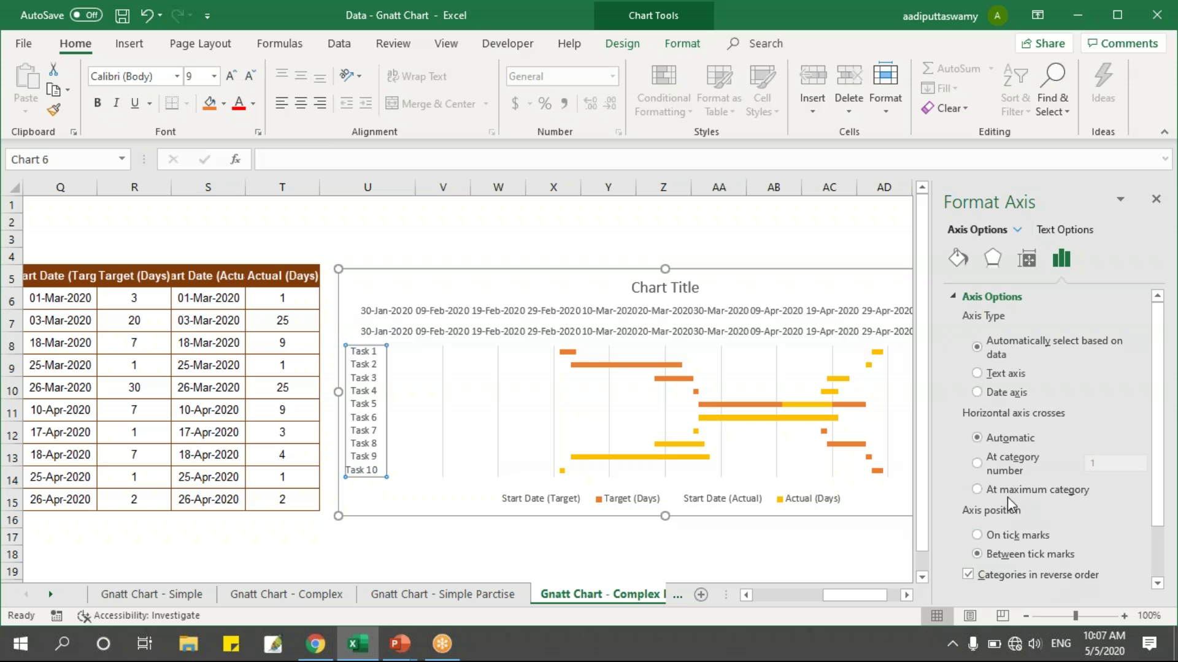
click(976, 489)
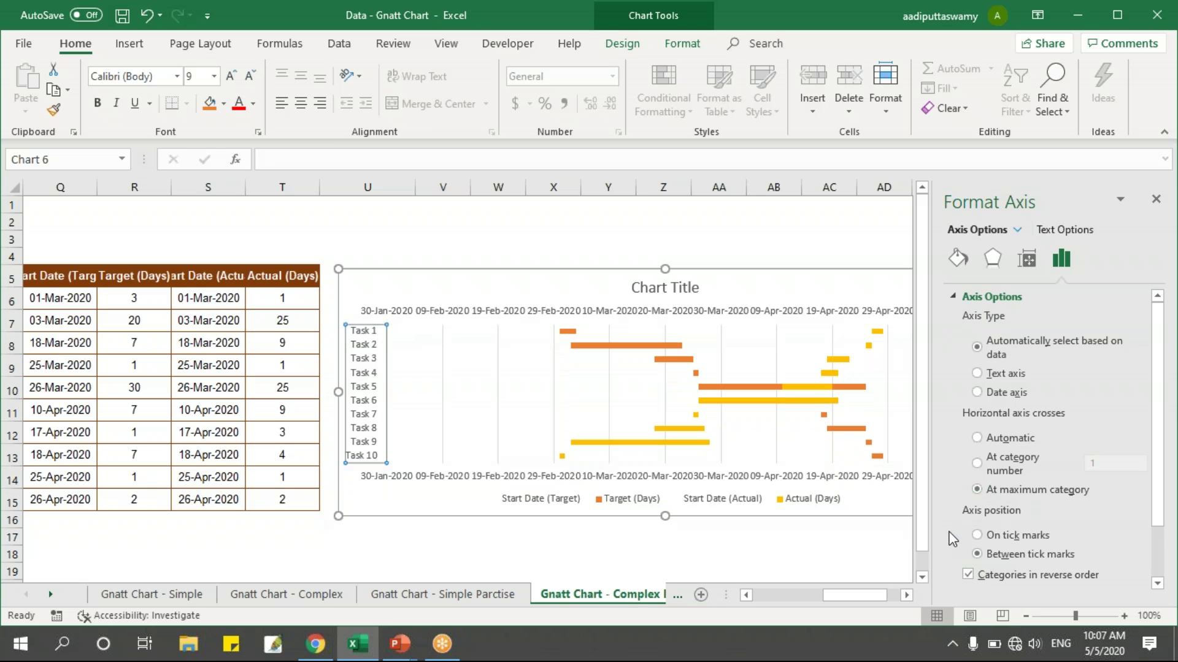
click(1155, 199)
Step: Apply the same reverse-order, maximum-category formatting to the secondary task axis
click(980, 359)
right_click(974, 349)
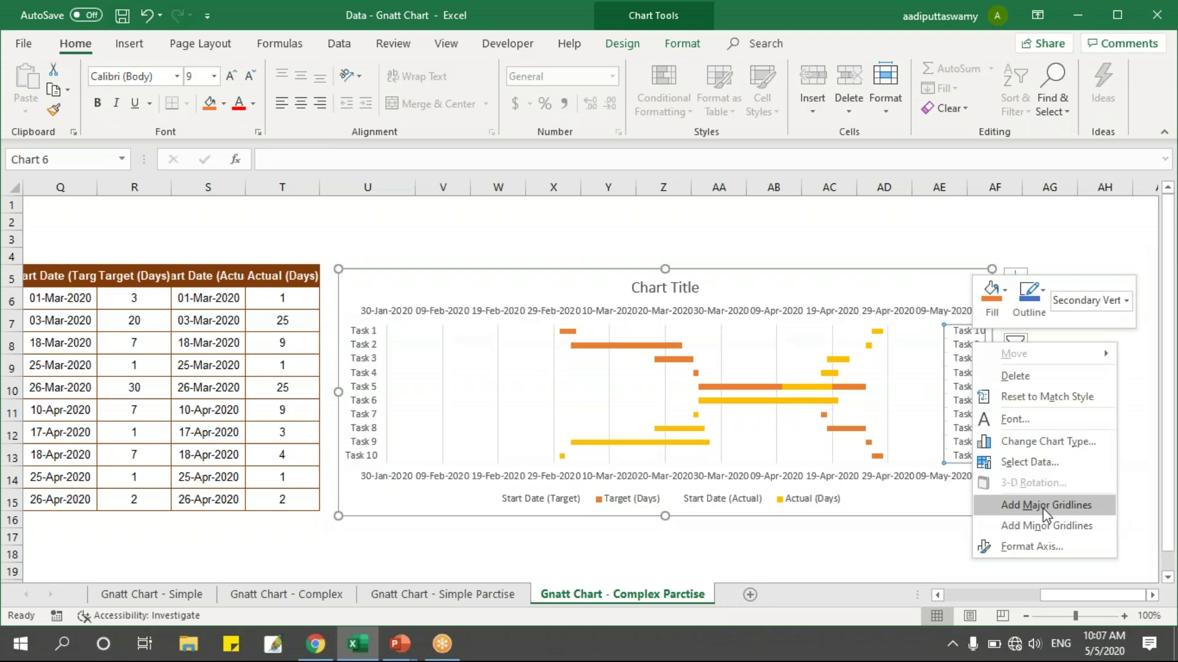
click(1045, 550)
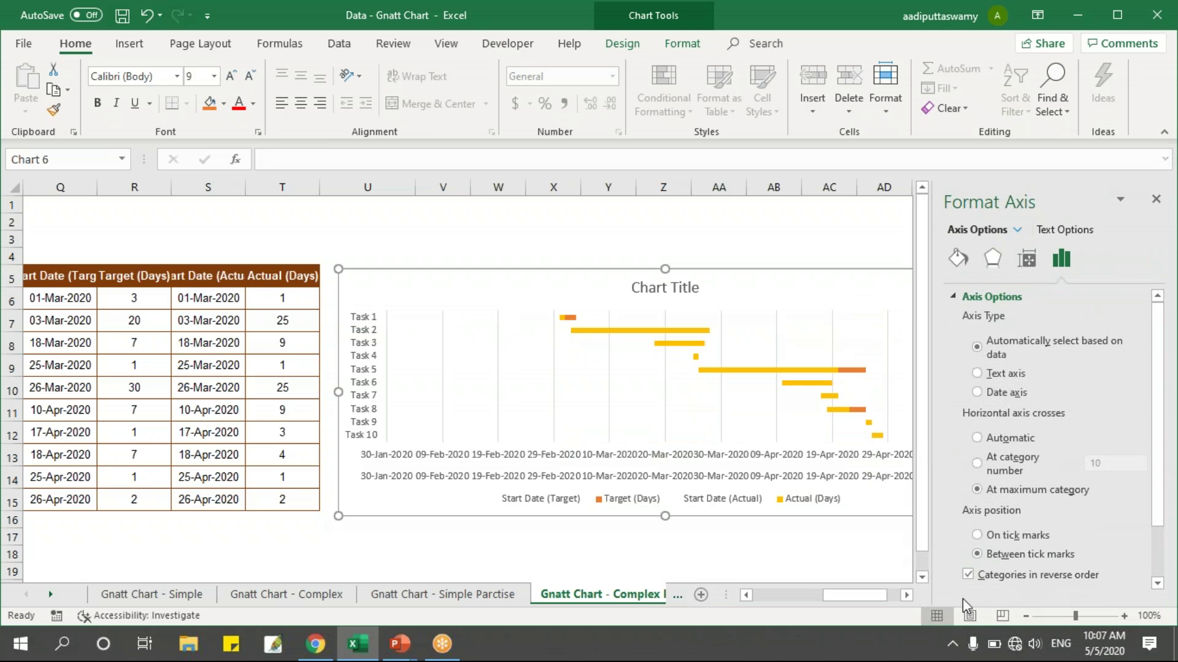
click(1156, 201)
click(1053, 343)
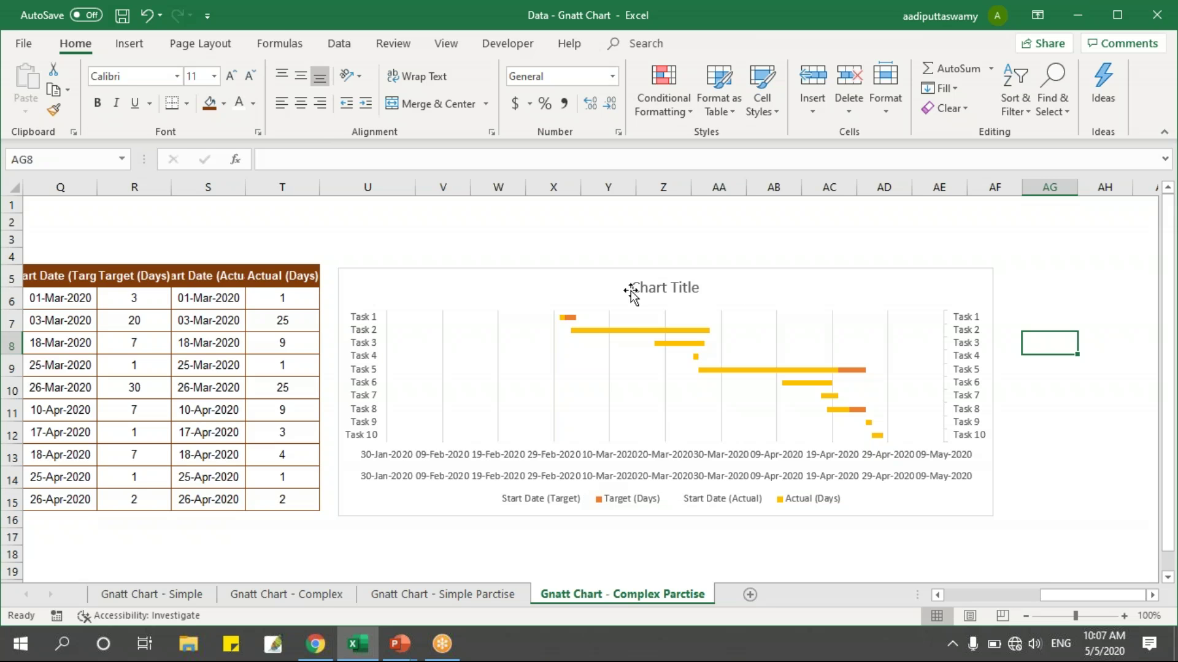
Step: Enter =MIN(S6:S15) in S3 for the earliest actual start date
mouse_move(411, 327)
click(211, 242)
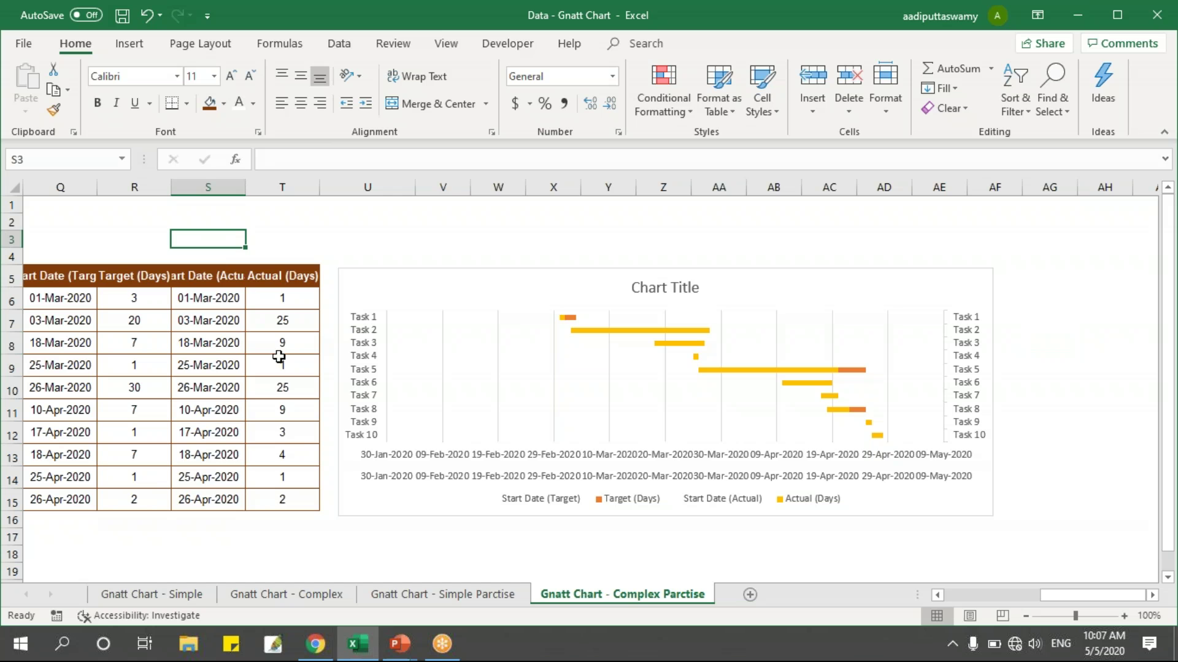
text(=min)
key(Tab)
drag(208, 299, 208, 500)
key(Return)
Step: Format S3 with the Number category so it shows 43891.00
click(236, 241)
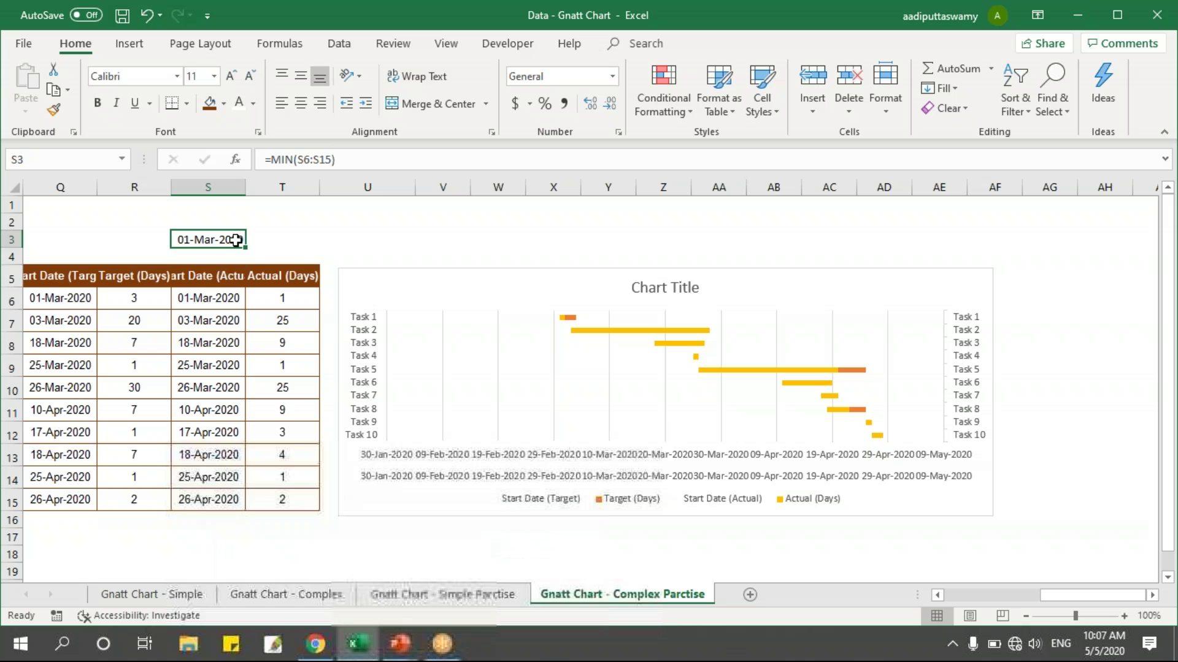
key(ctrl+1)
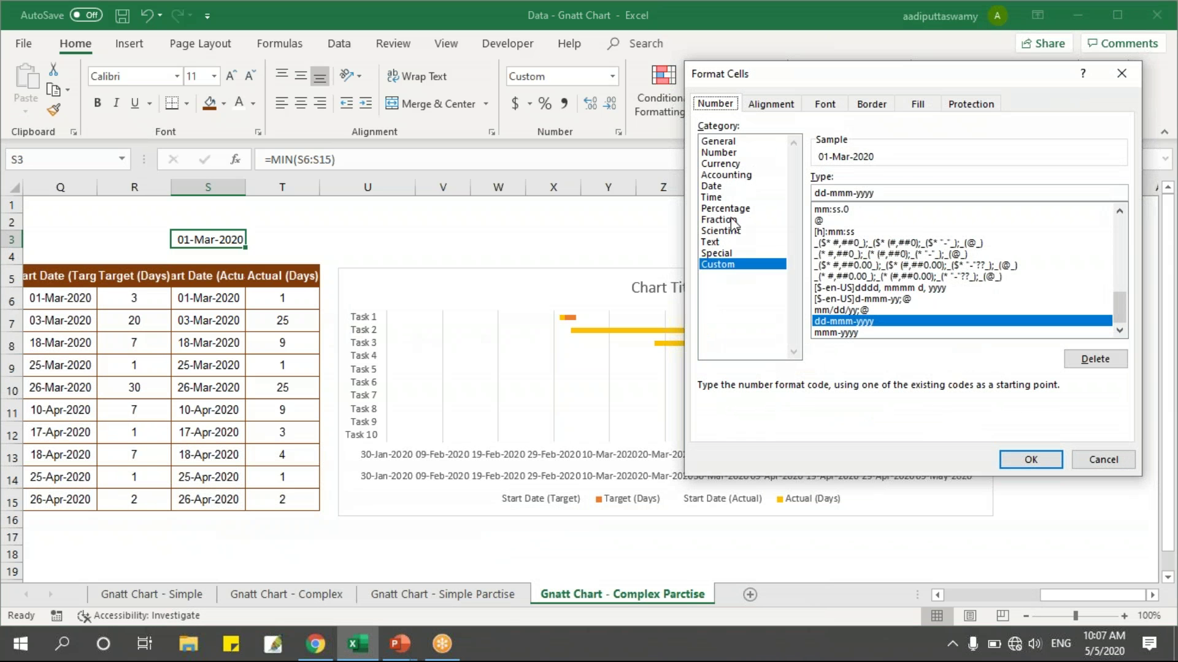
click(736, 153)
click(1031, 459)
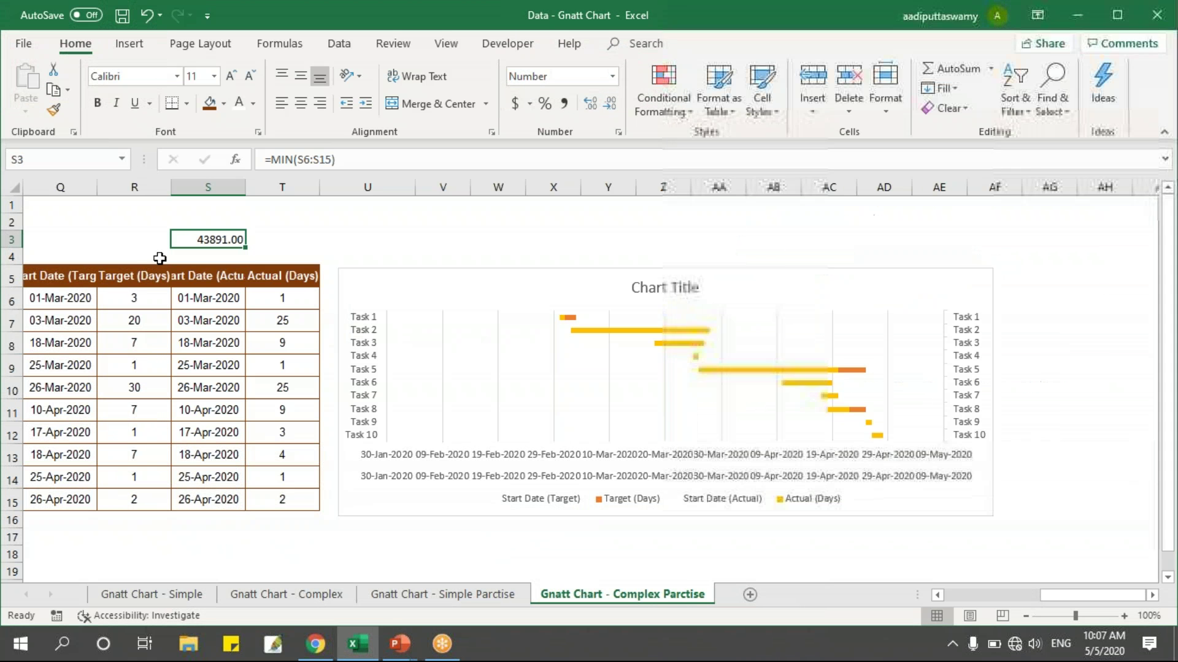
click(323, 224)
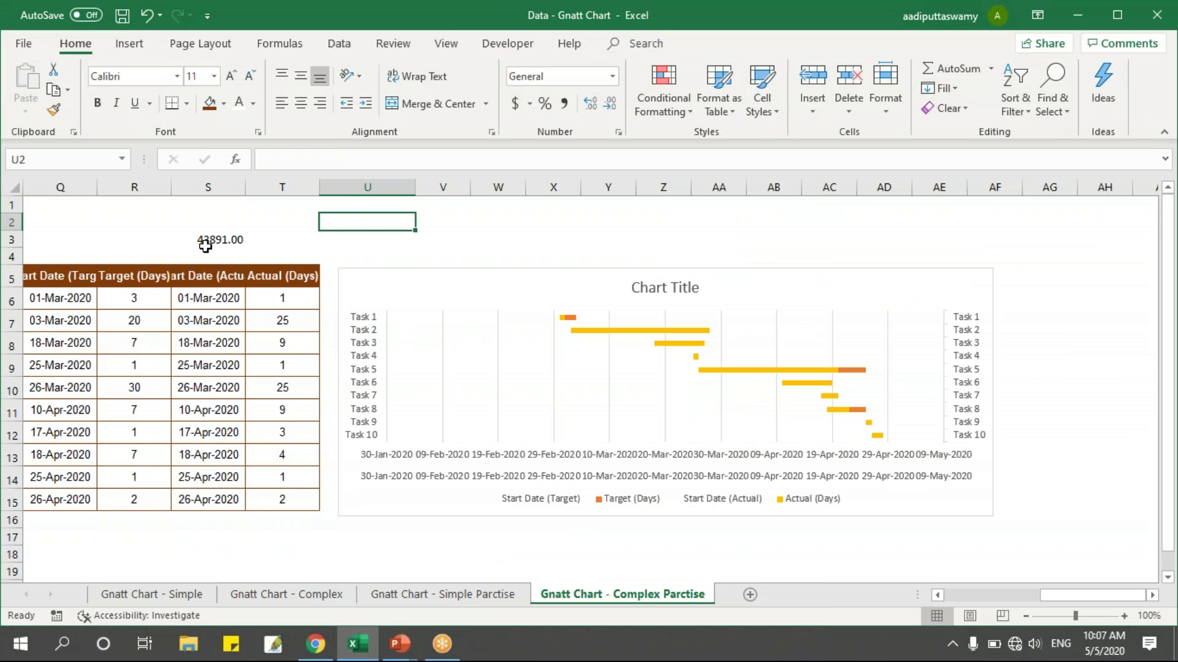
Step: Set the upper date axis's minimum bound to 43891 (01-Mar-2020)
click(428, 456)
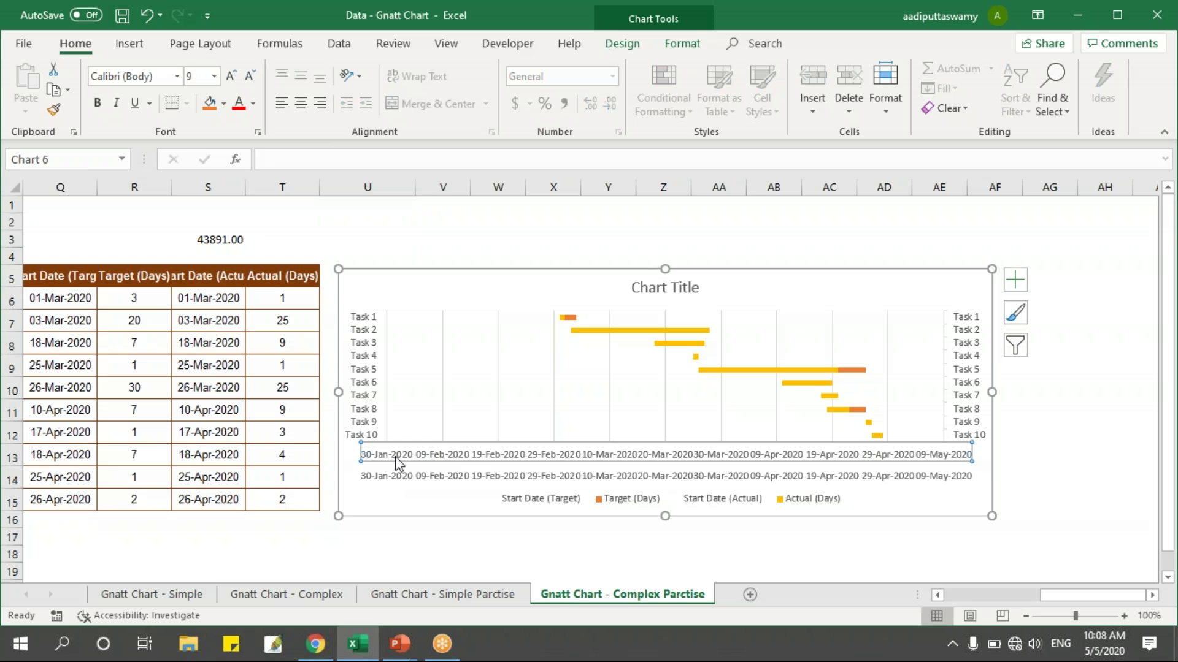
double_click(468, 465)
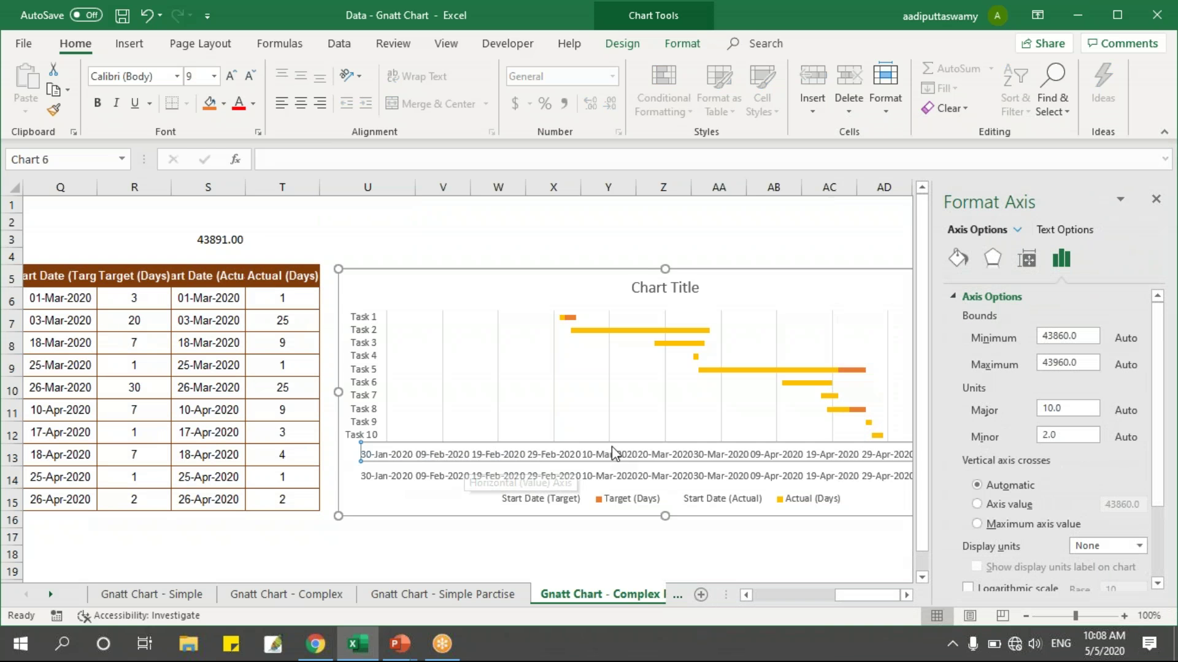
right_click(559, 457)
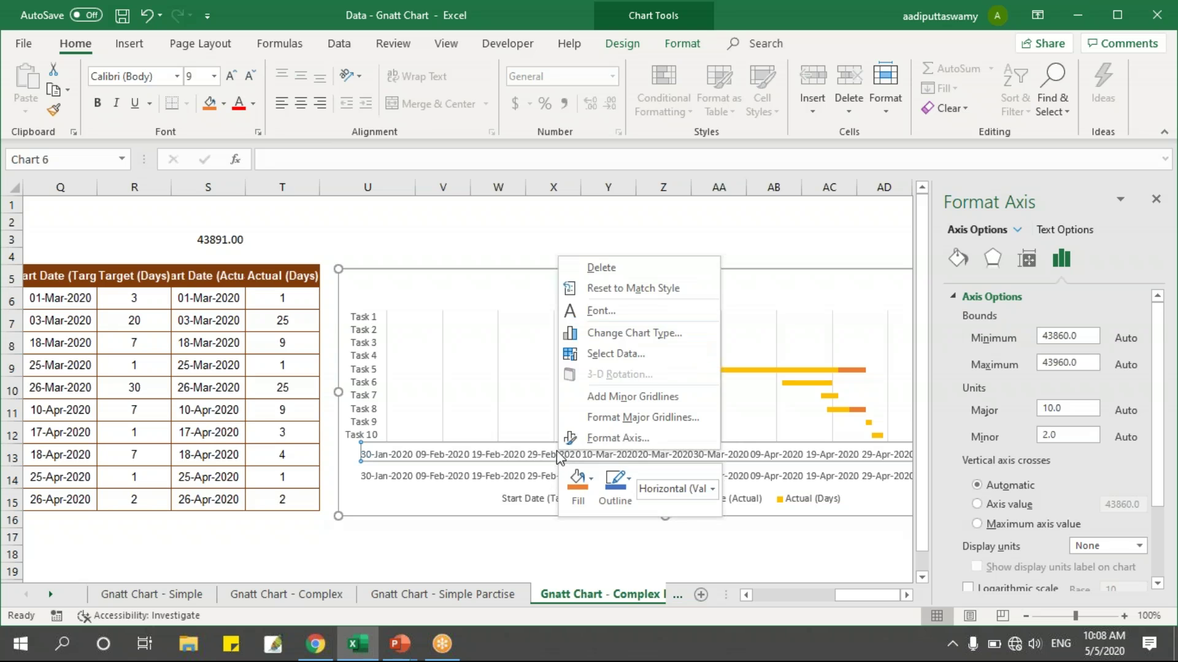
click(631, 439)
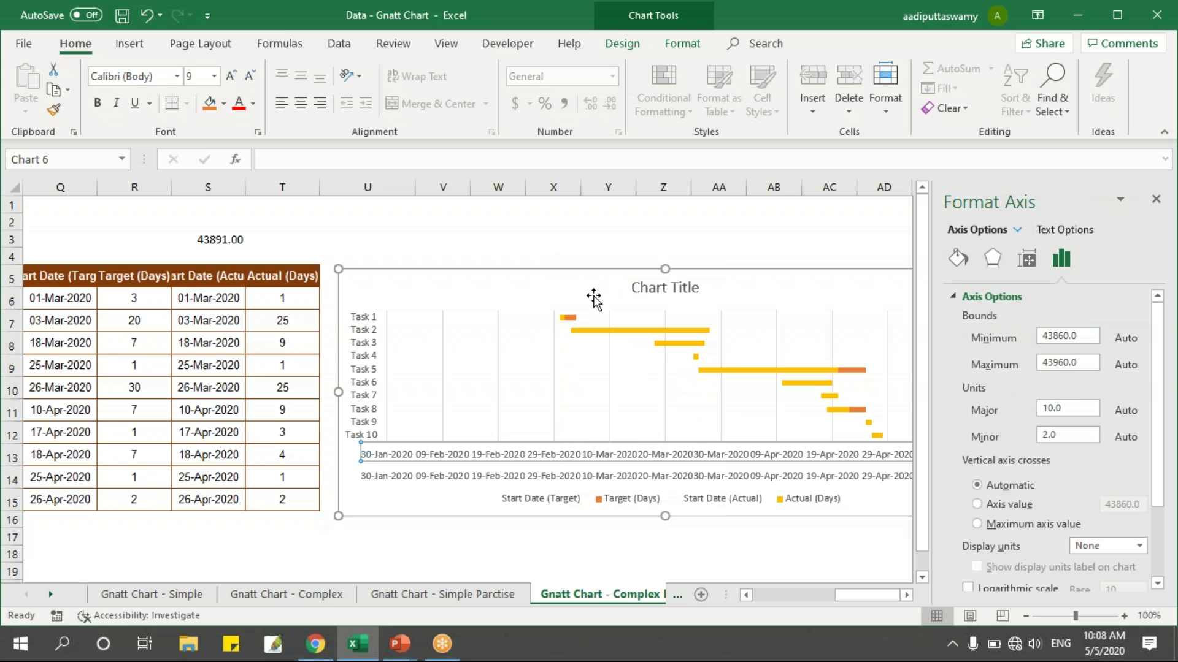
drag(1085, 332, 1022, 339)
text(43891)
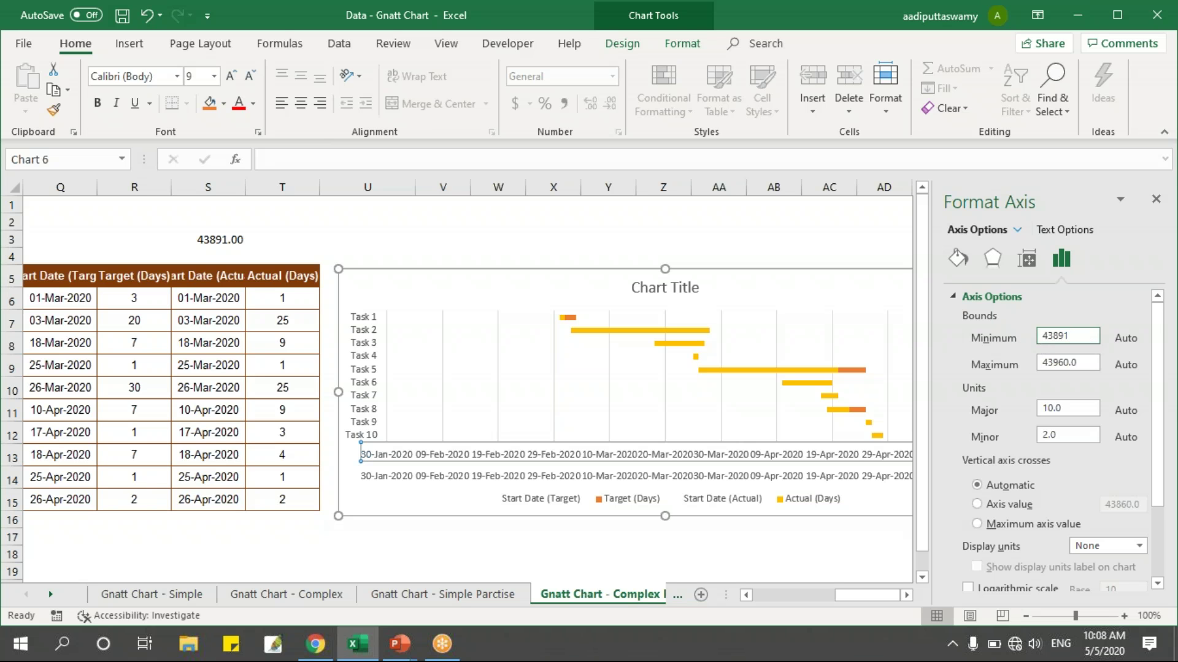
key(Return)
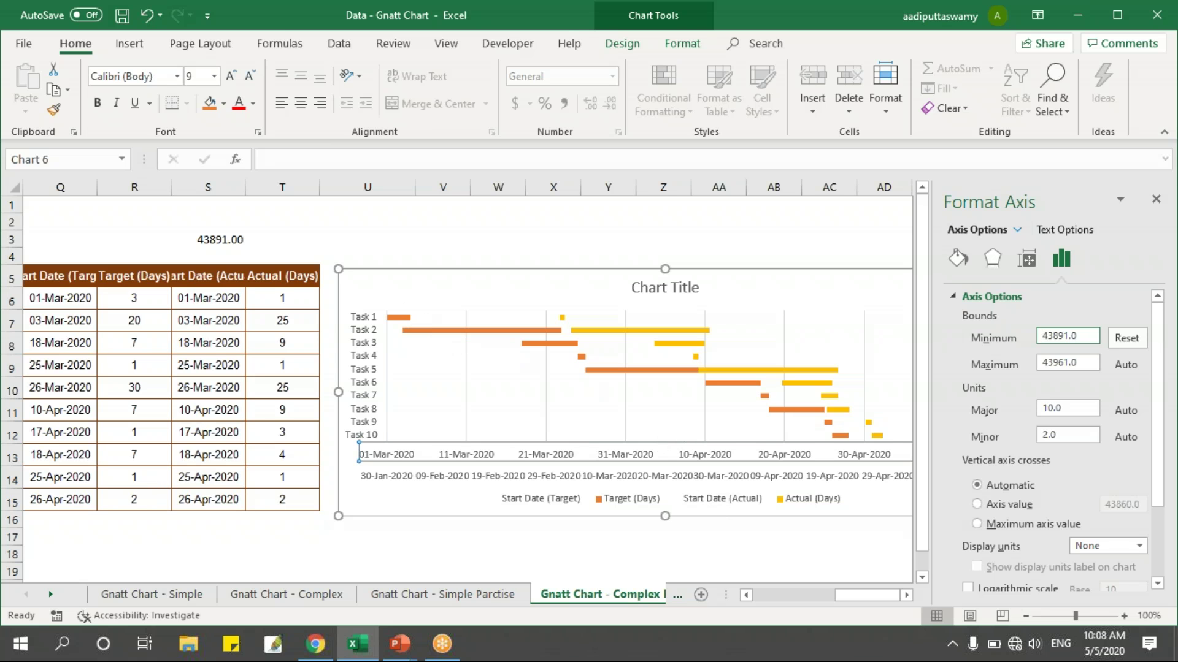
Step: Set the second date axis's minimum bound to 43891 as well and close the pane
click(404, 481)
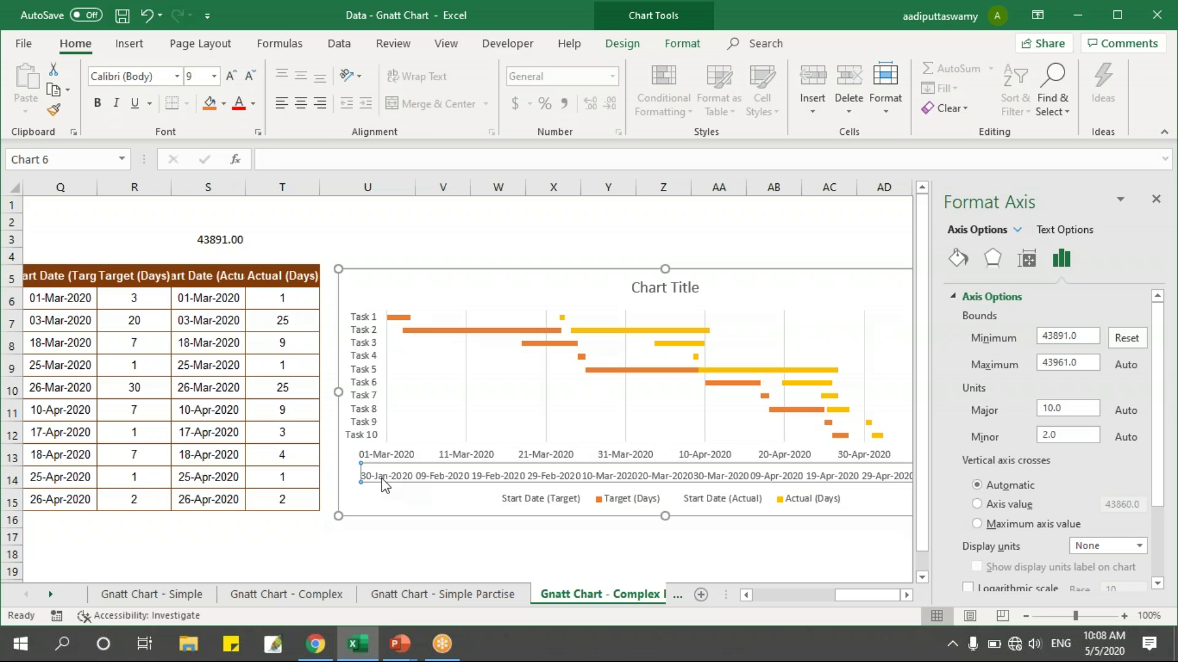
drag(1088, 337, 993, 338)
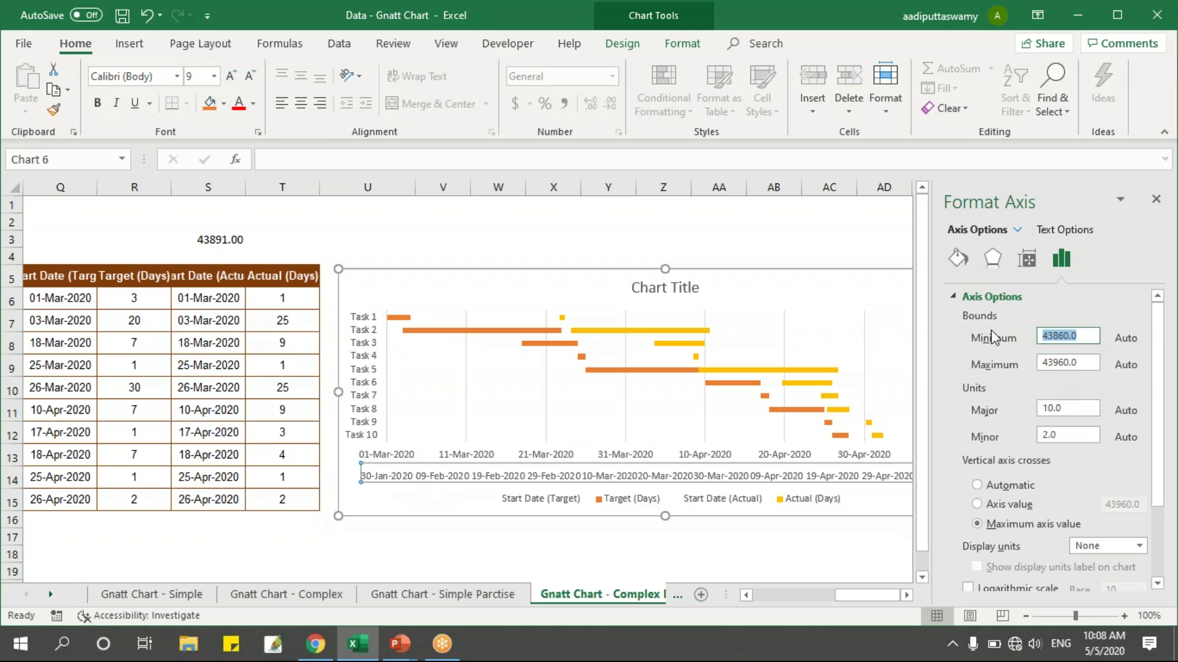
text(43891)
key(Return)
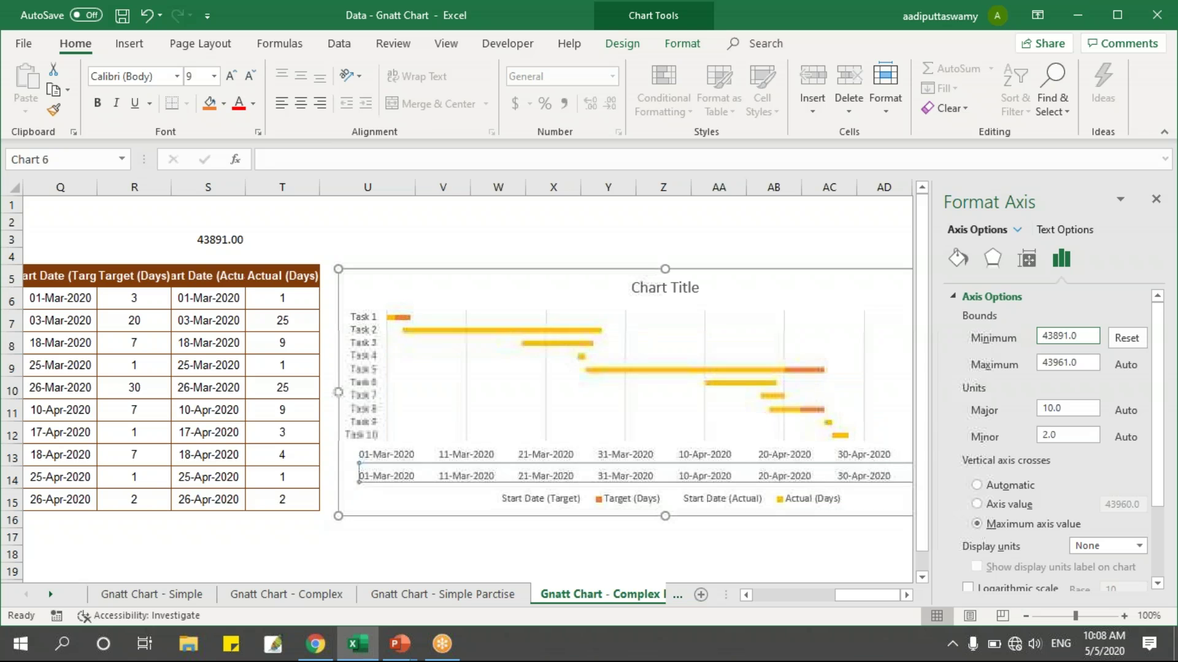
click(1157, 200)
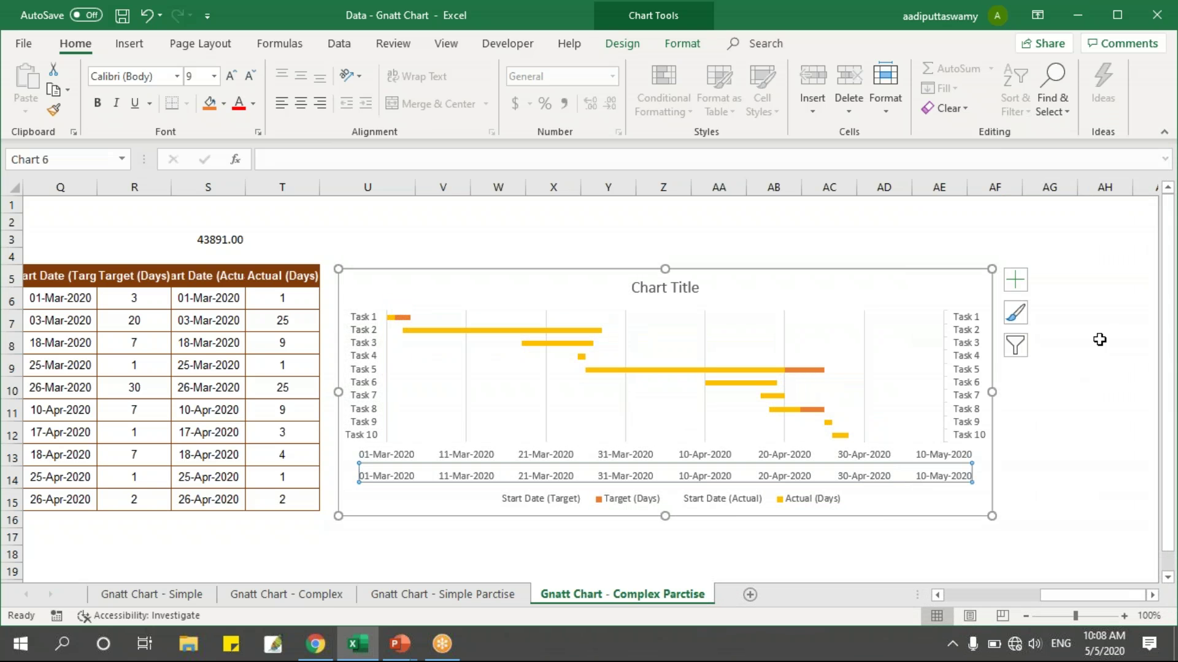
click(1110, 388)
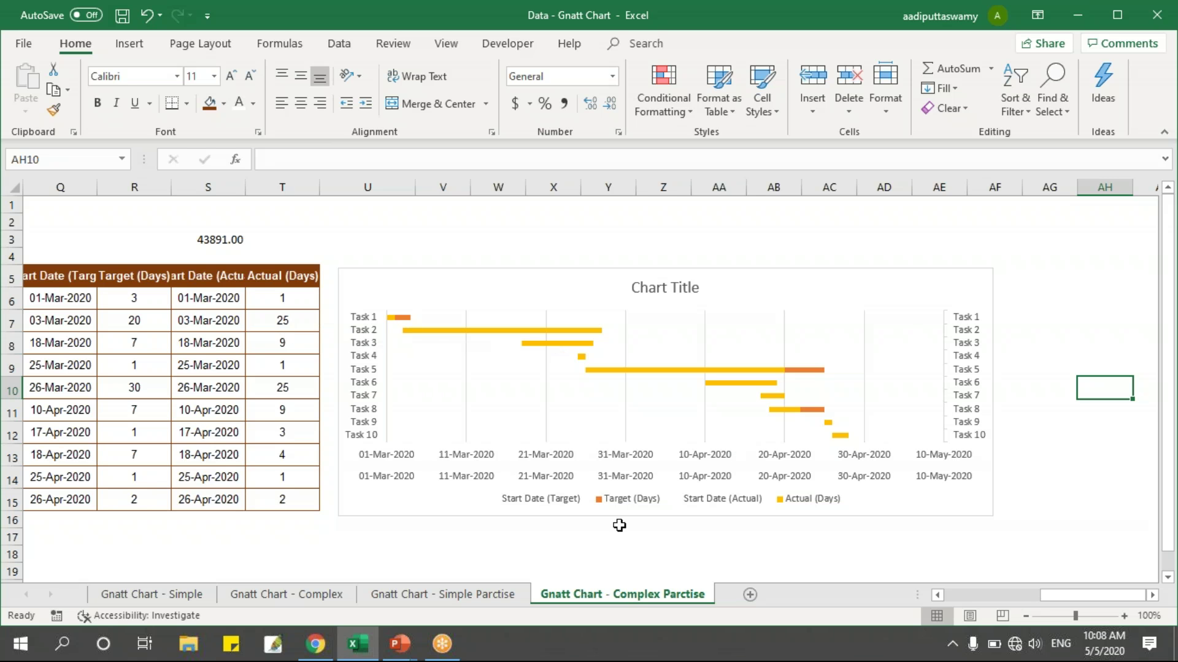
Step: Set the Target (Days) gap width to 16% and the Actual (Days) gap width to 273%
click(814, 370)
right_click(816, 372)
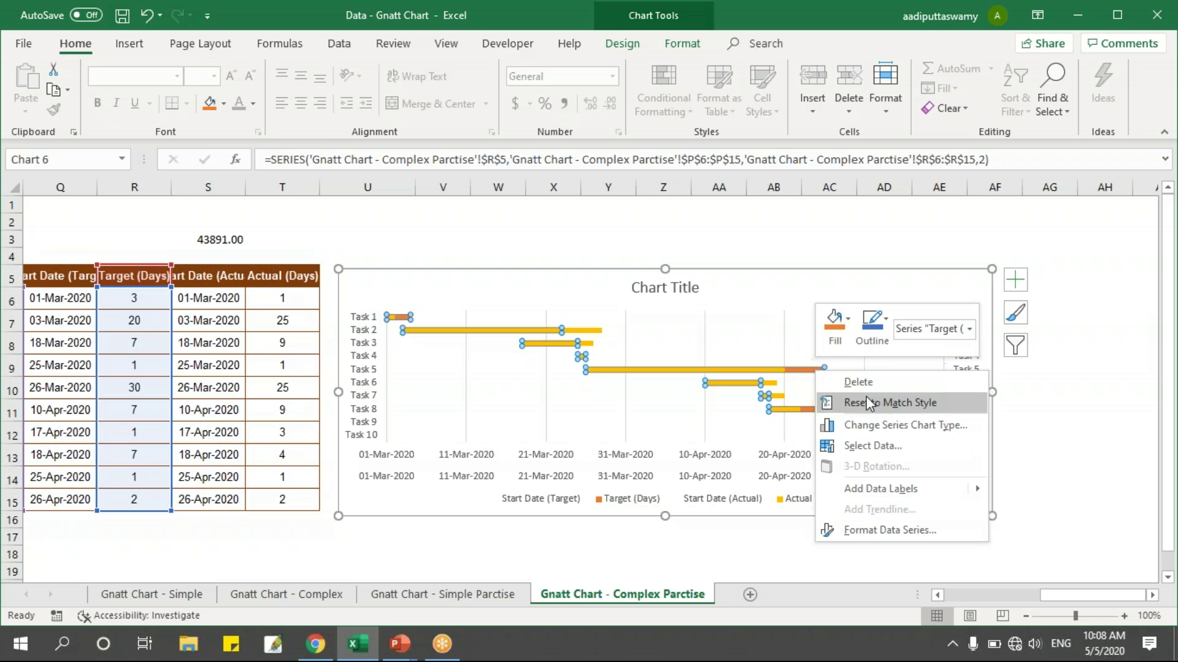
click(896, 529)
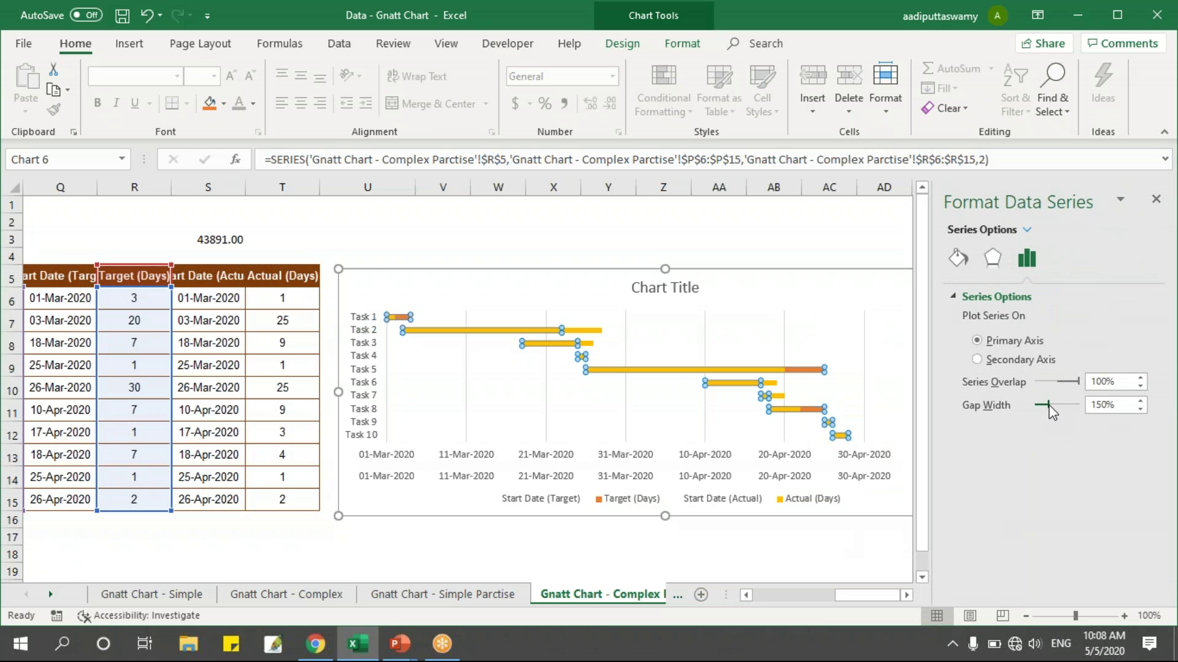
drag(1046, 408, 1044, 407)
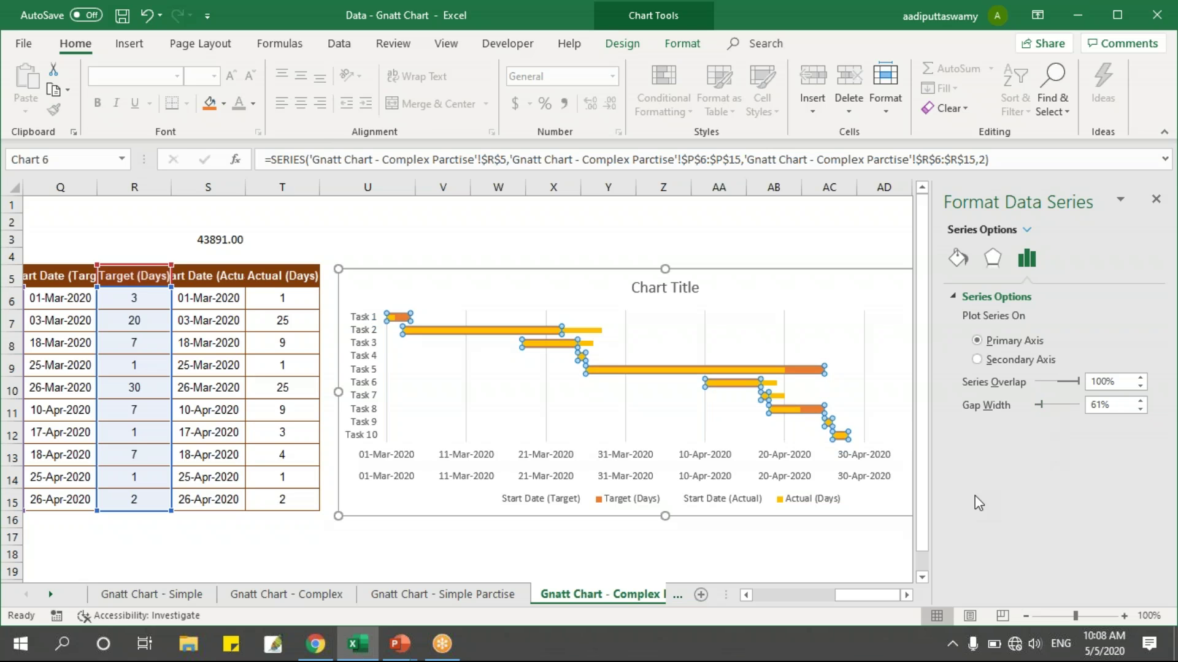
click(777, 370)
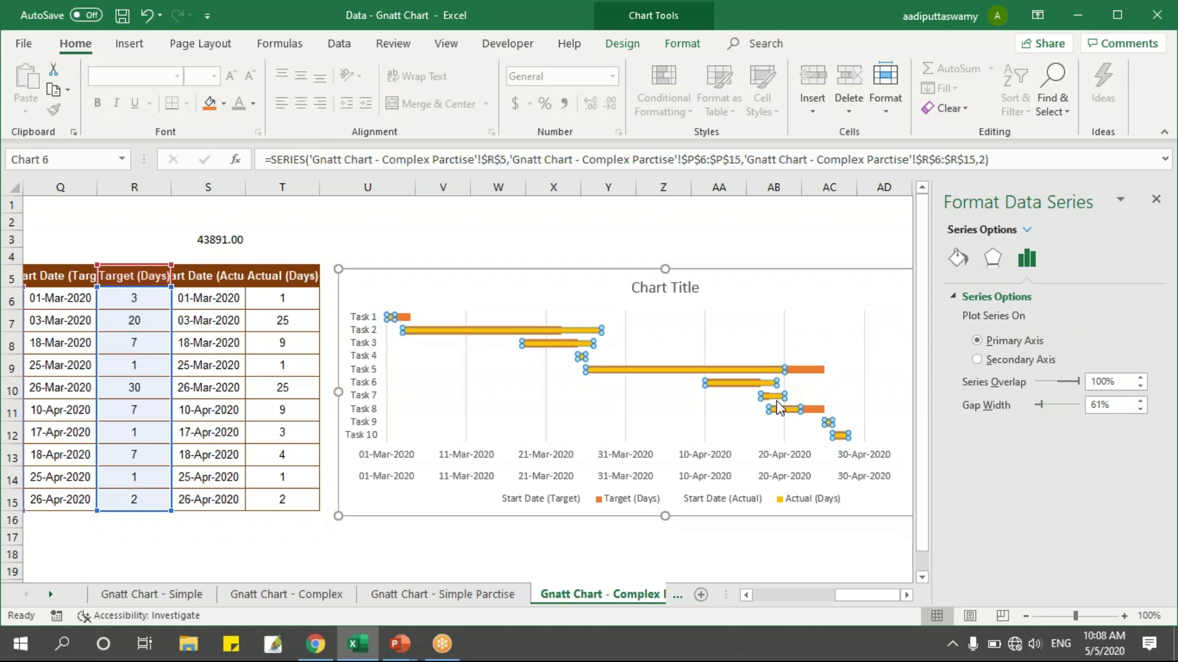
drag(1051, 408, 1063, 411)
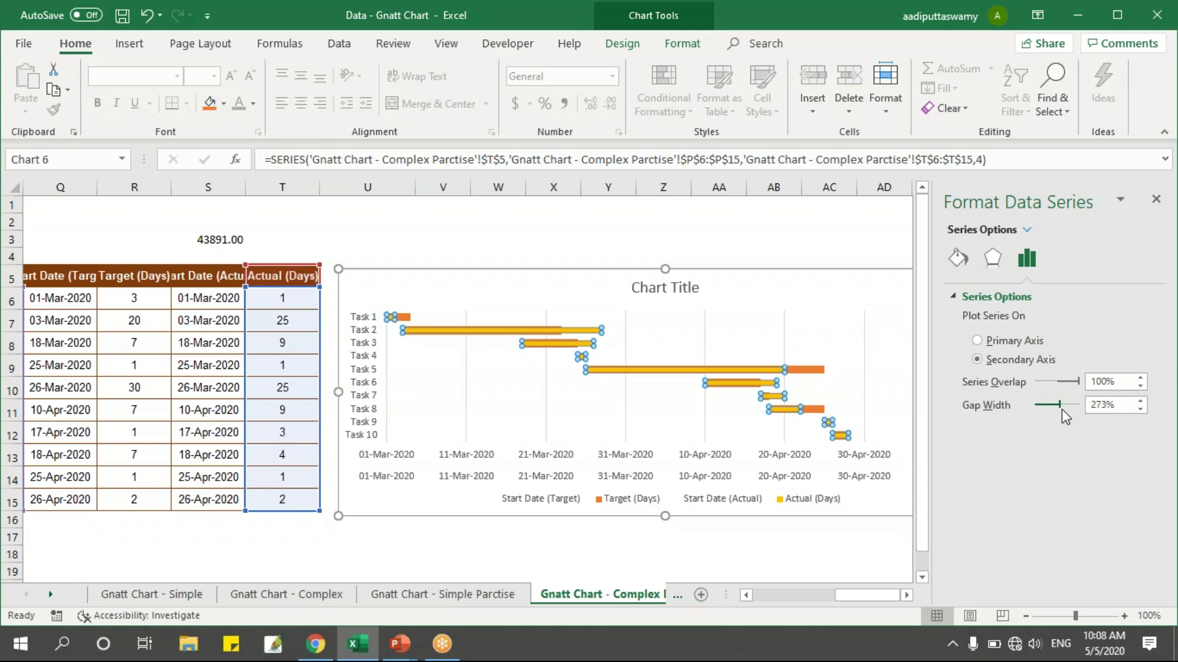
click(812, 370)
drag(1042, 406, 1038, 405)
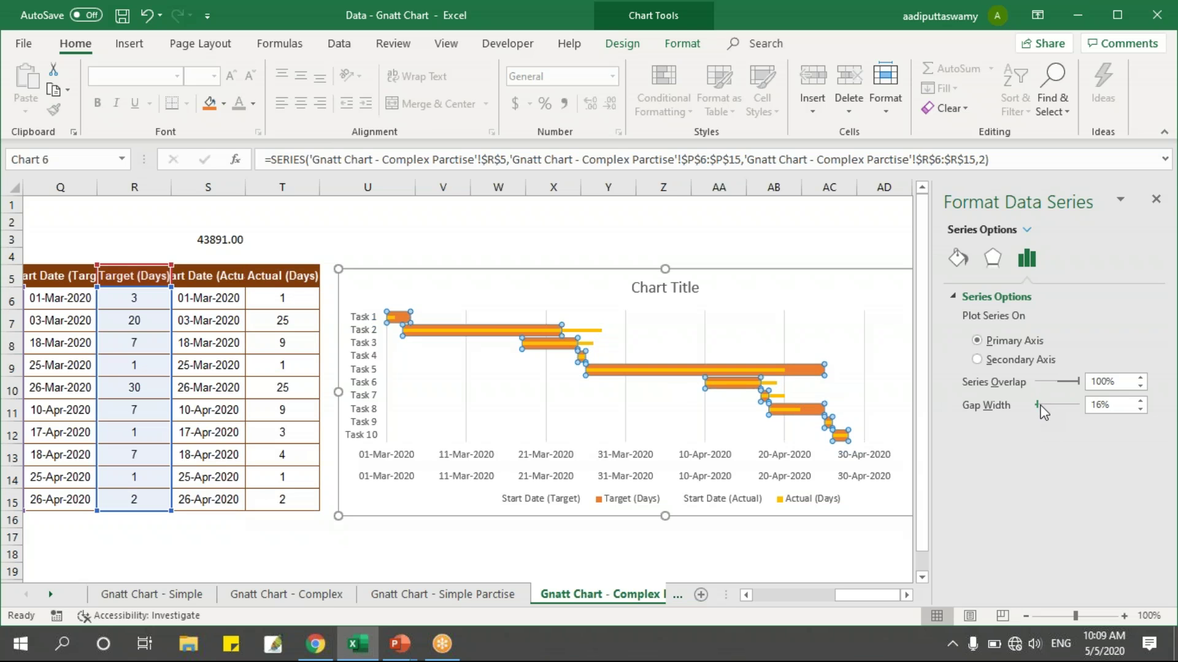
click(1155, 201)
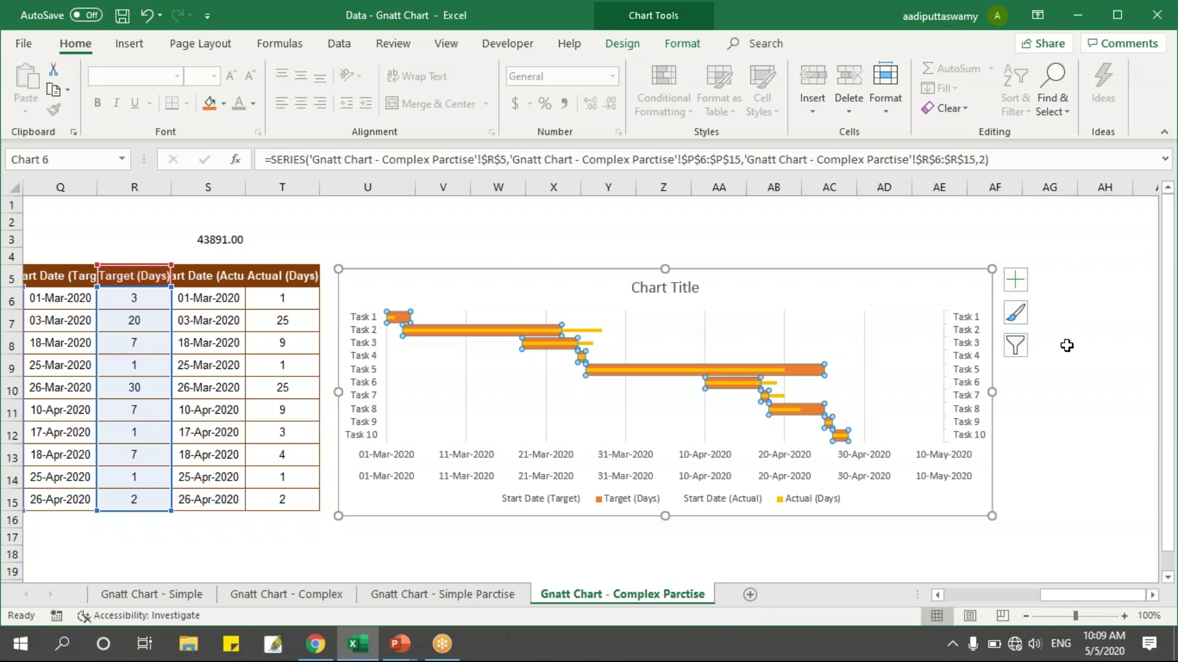
click(1082, 434)
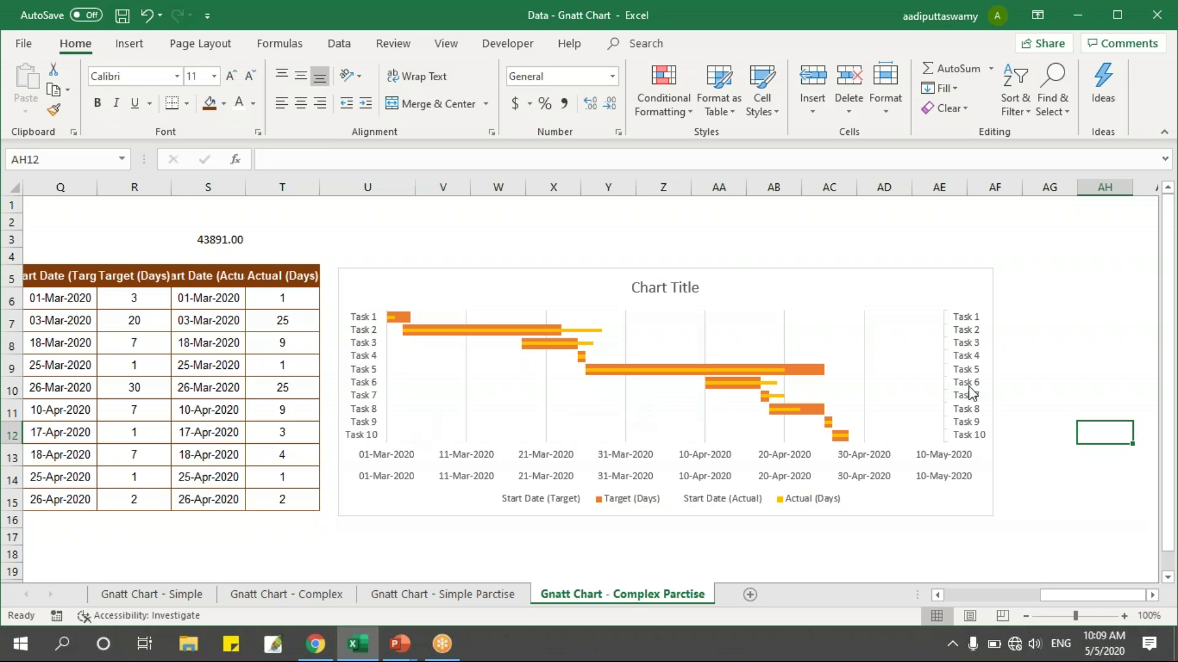
Step: Delete the right-side task label axis, the duplicate lower date axis and the chart title
click(972, 357)
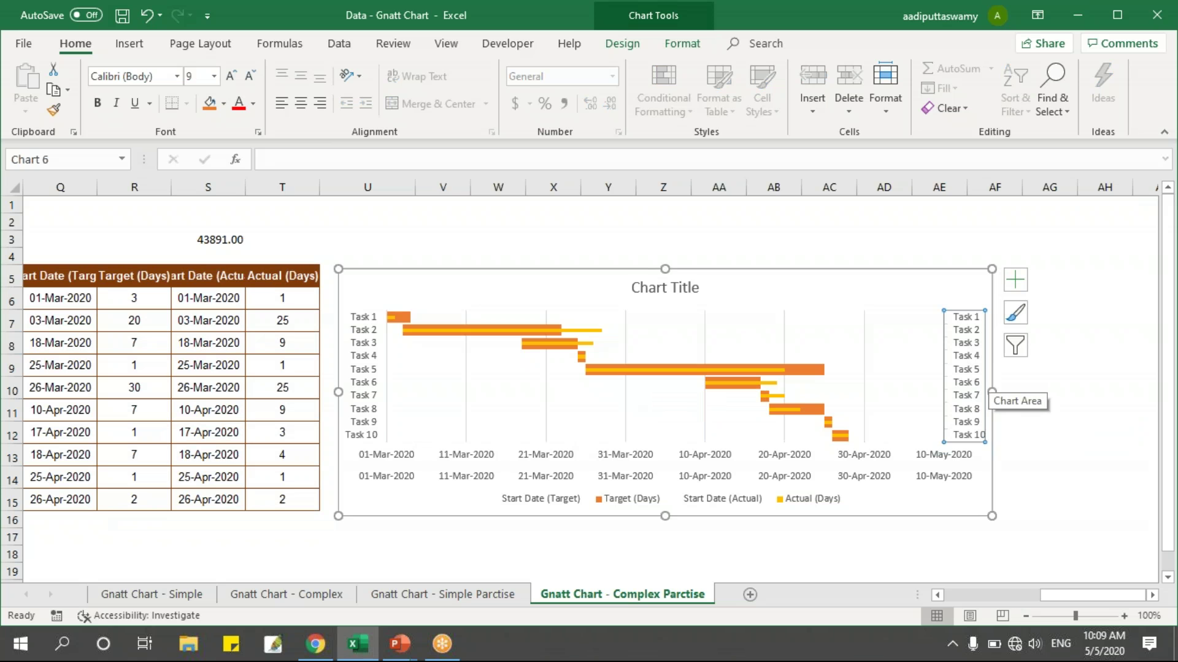
key(Delete)
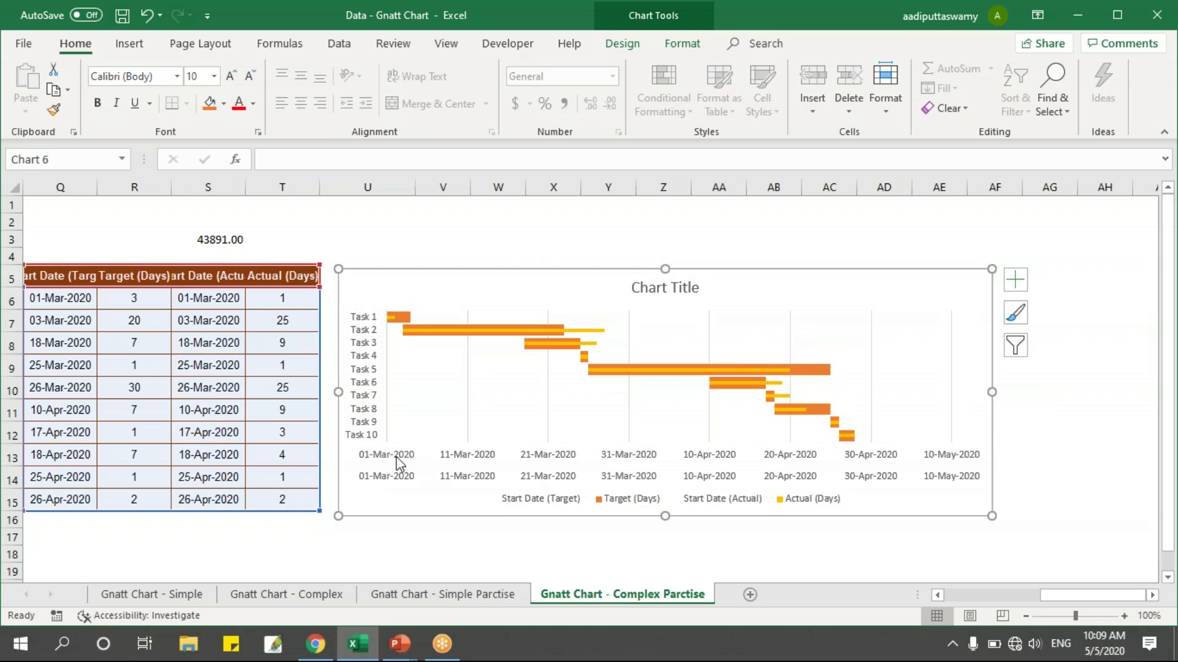
click(395, 477)
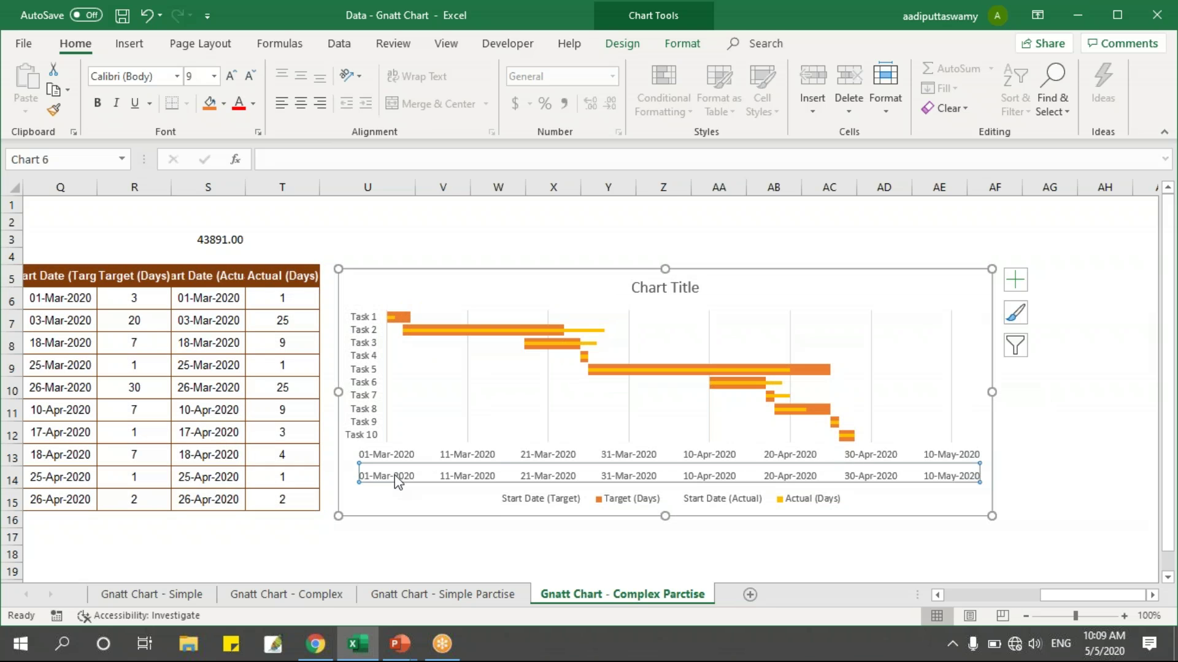
key(Delete)
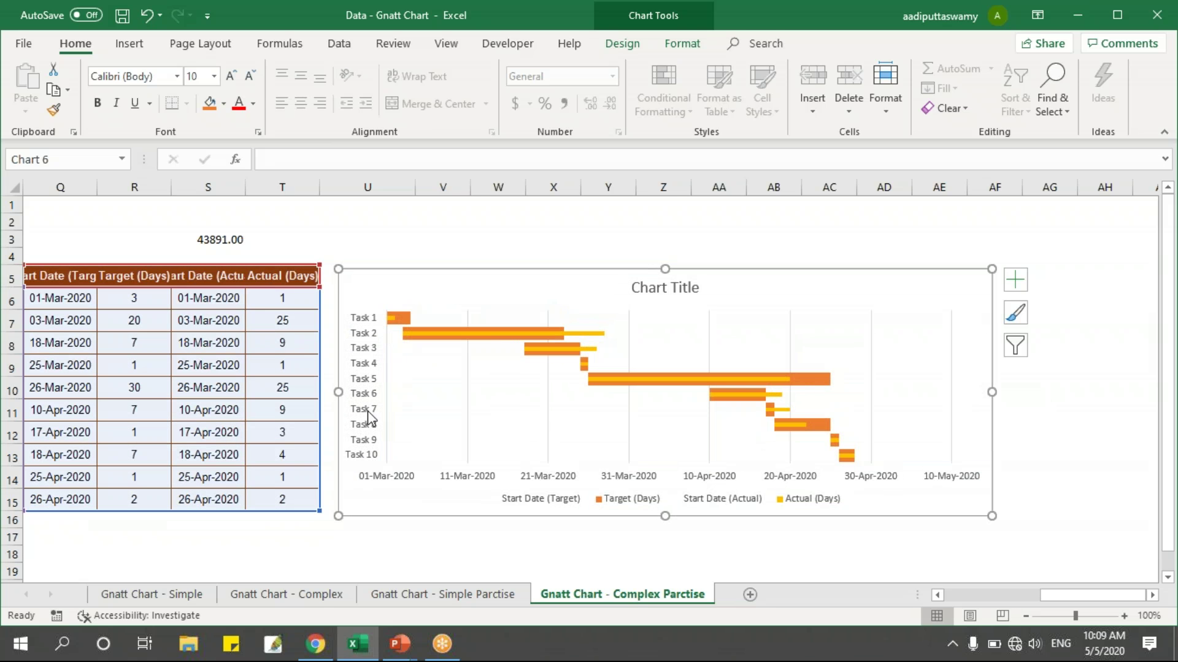
click(693, 290)
key(Delete)
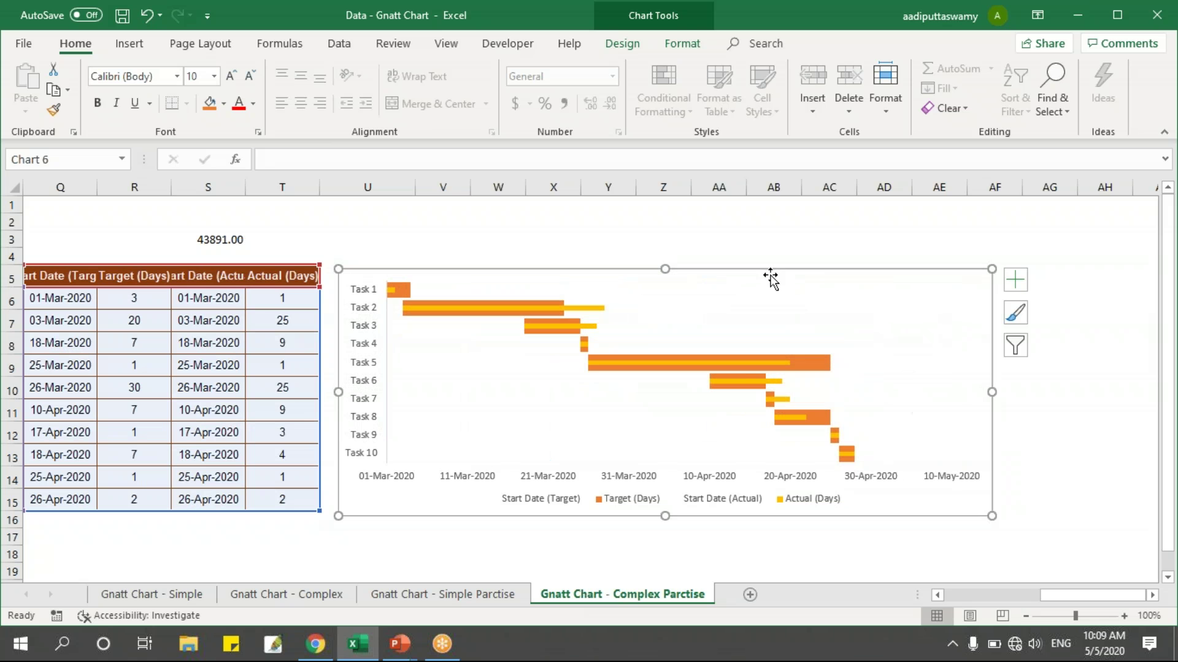
Step: Move the Gantt chart further right, leaving column U free beside the table
click(693, 541)
click(653, 508)
click(652, 508)
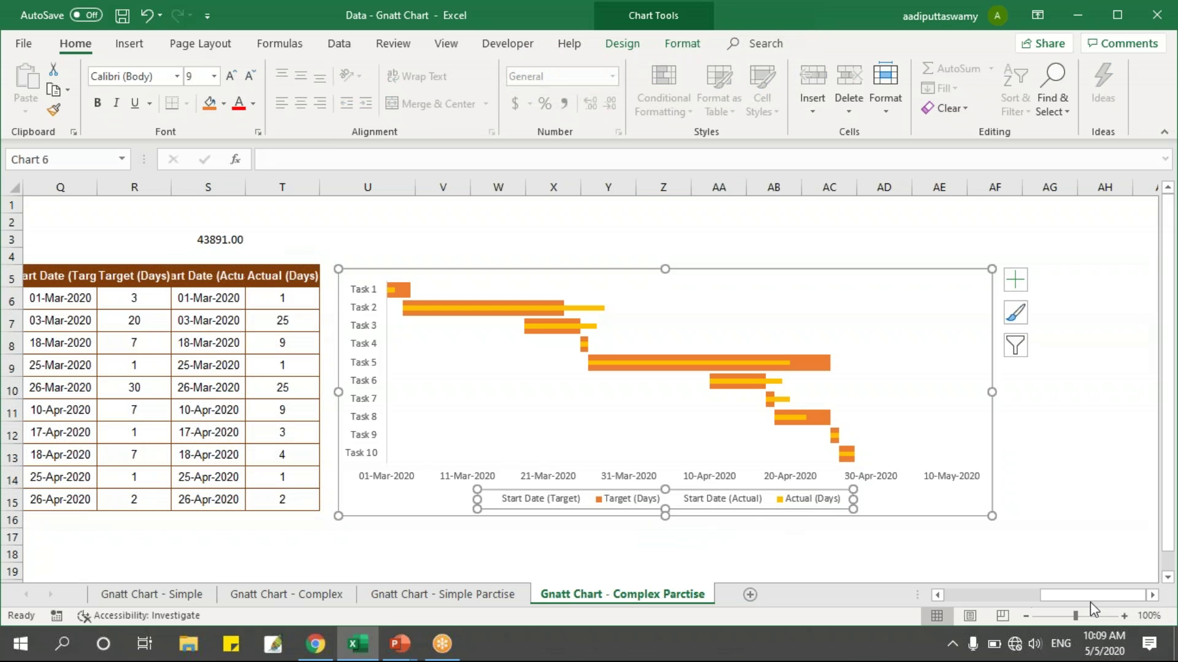
drag(1090, 598, 996, 594)
drag(455, 299, 441, 497)
drag(997, 595, 1068, 612)
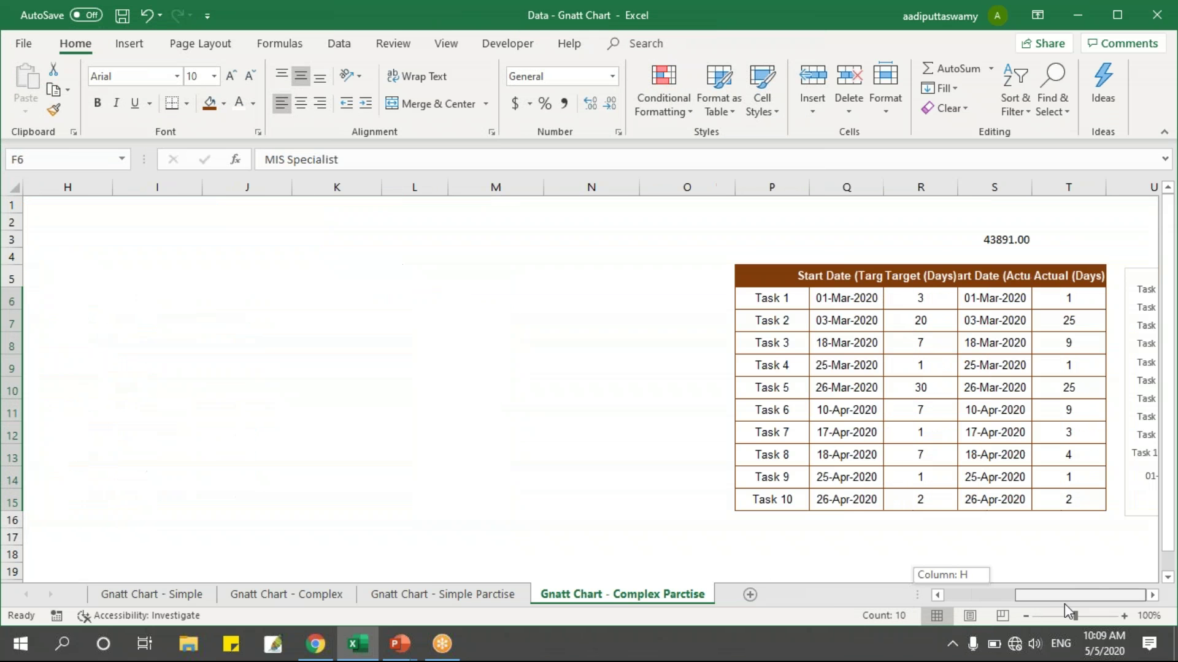
click(1153, 595)
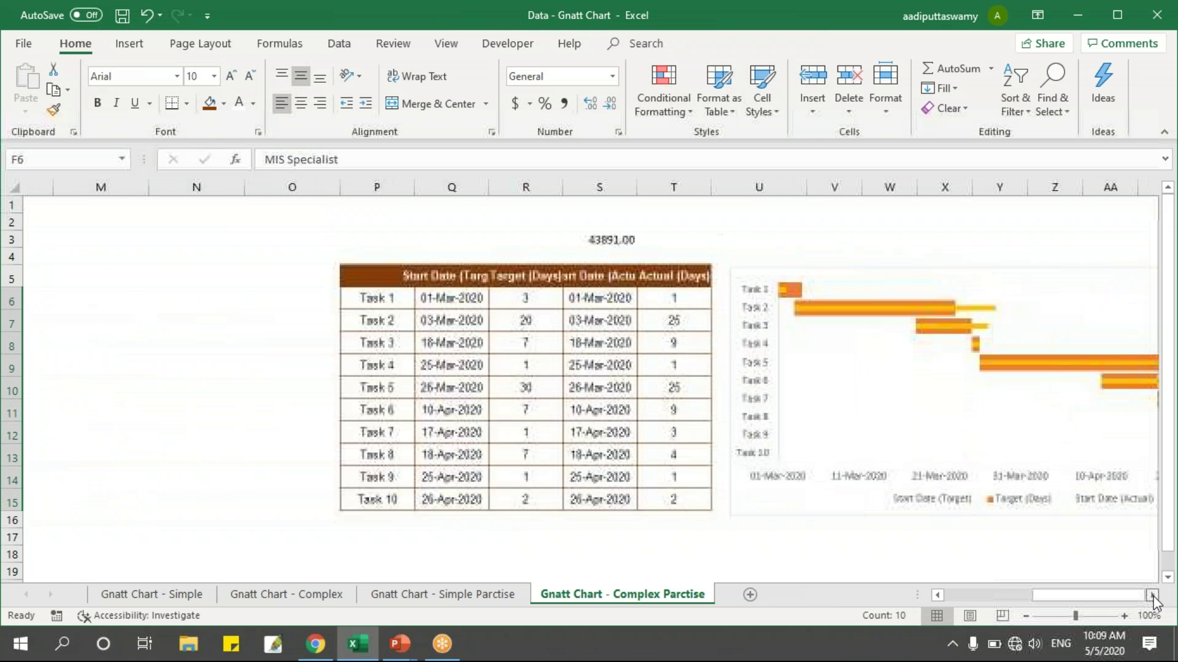
click(1153, 594)
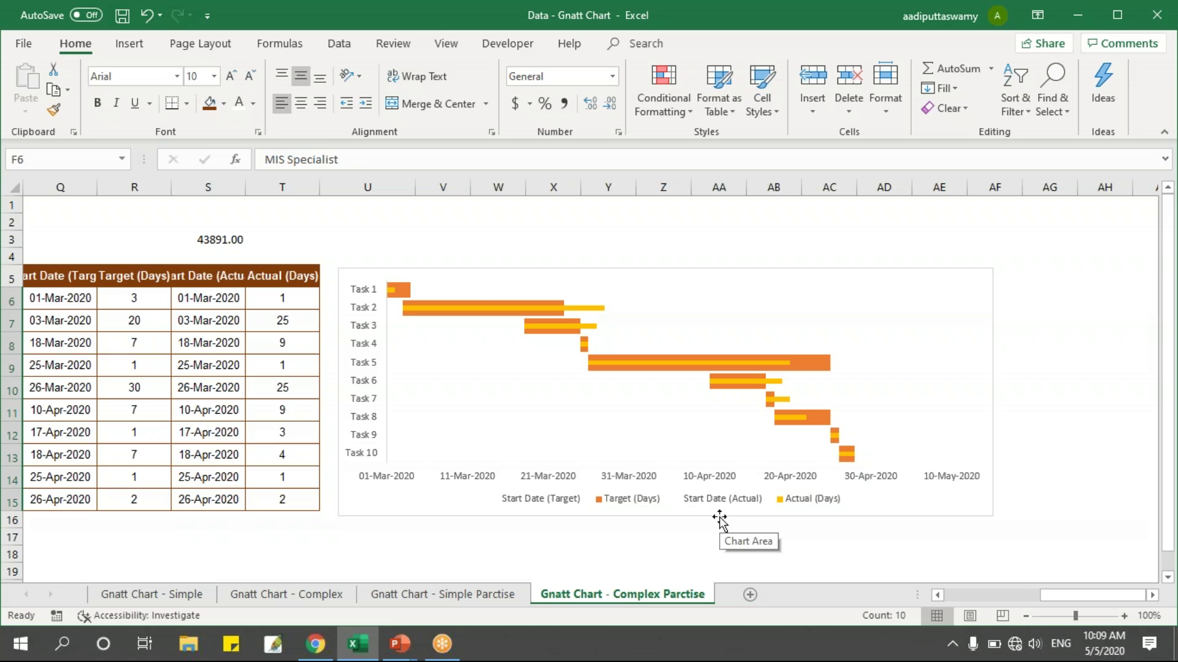
drag(446, 270, 529, 266)
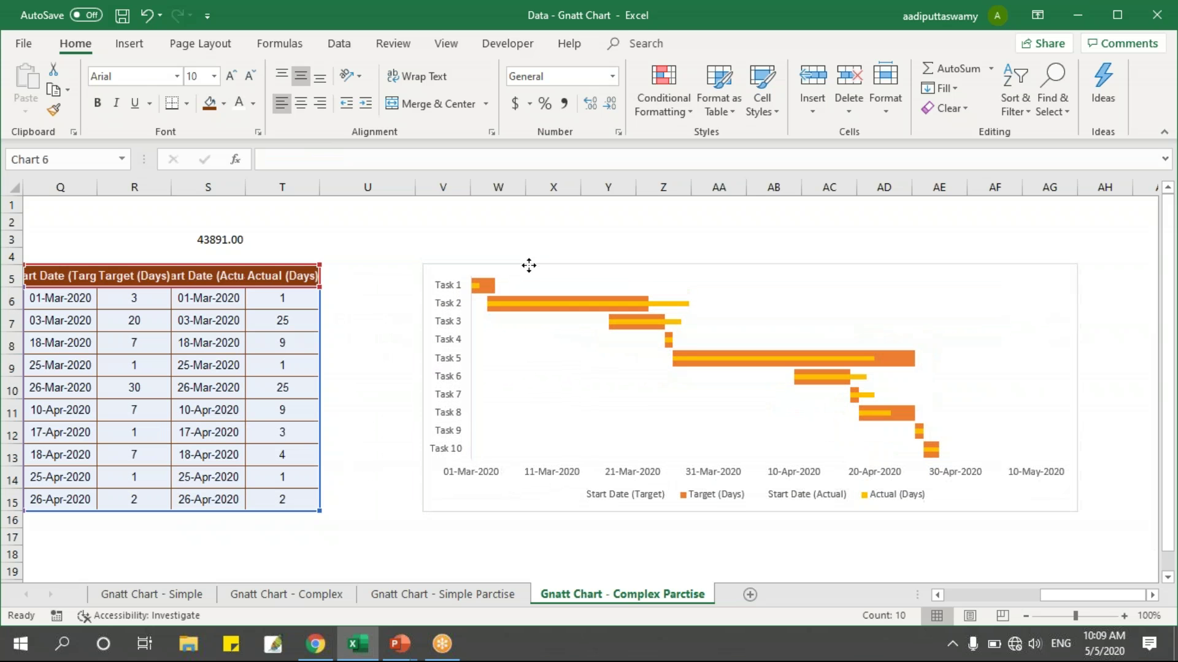
Step: Add a Dummy header in U5 and fill 0 down through U15
click(393, 276)
text(Dum)
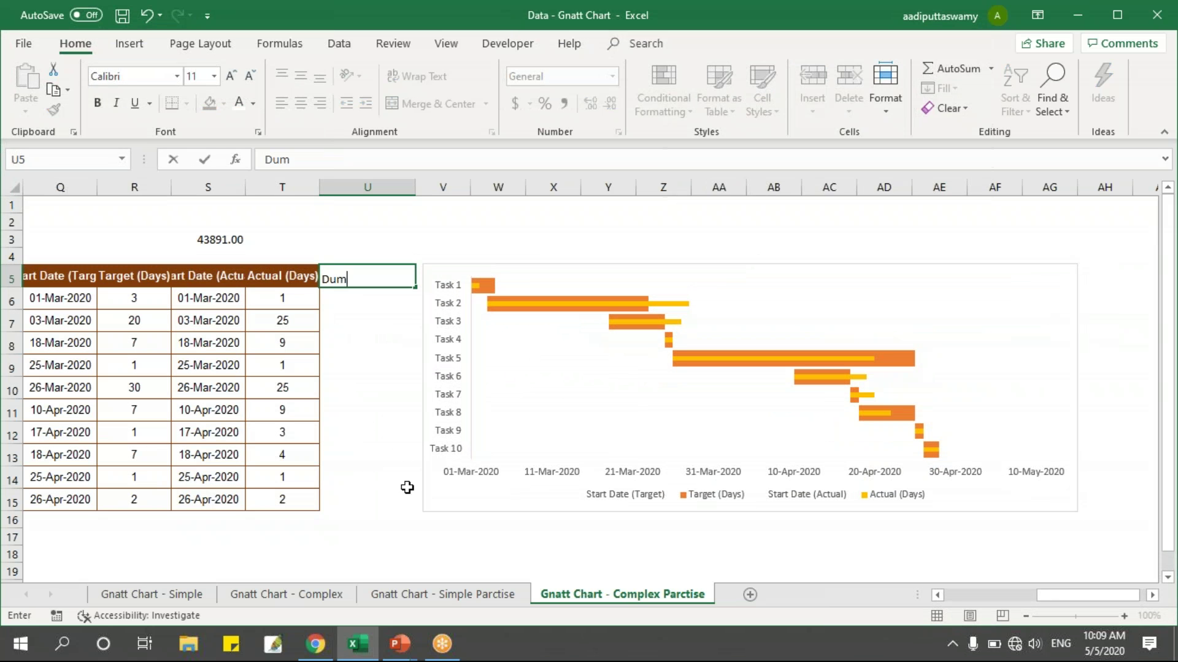
key(Return)
text(0)
key(Return)
key(Up)
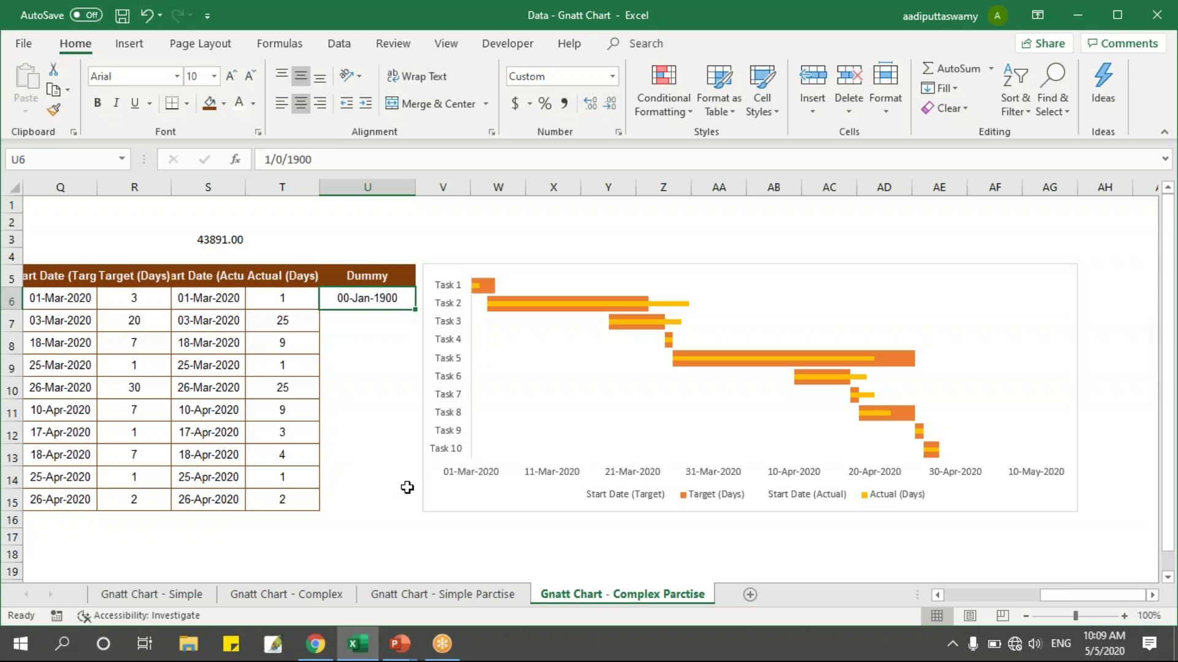
key(shift+Down)
key(shift+Down)
key(shift+Down)
key(shift+Down)
key(shift+Down)
key(shift+Down)
key(shift+Down)
key(shift+Down)
key(shift+Down)
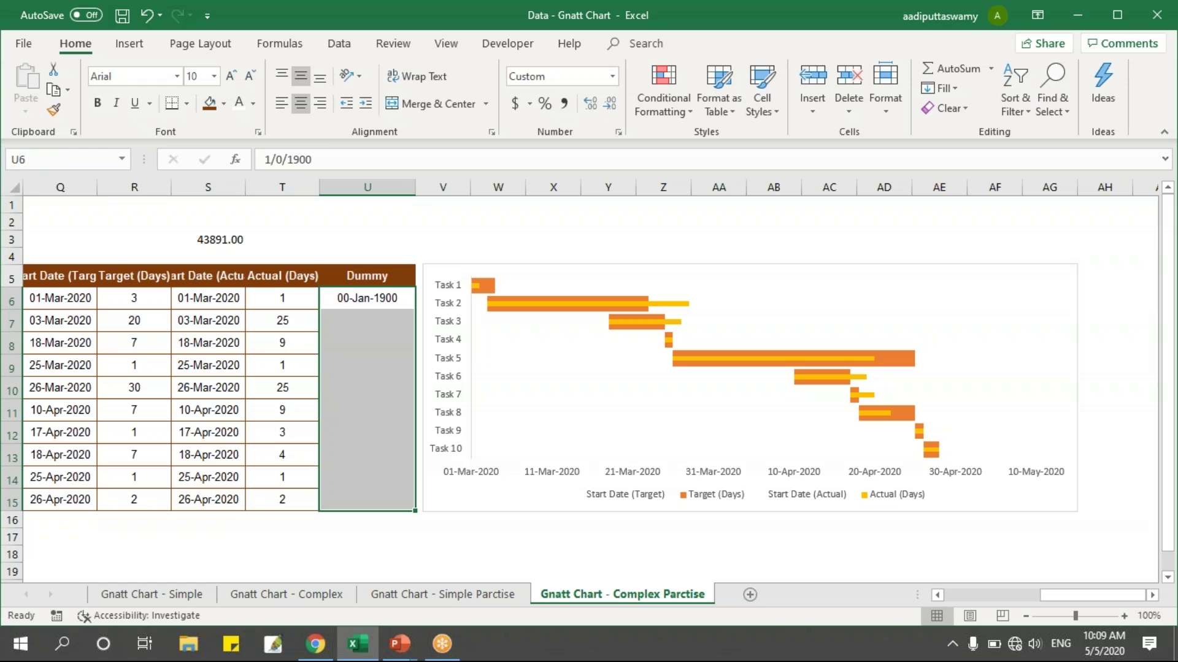
key(ctrl+d)
Step: Format the Dummy cells with the General number format
key(ctrl+1)
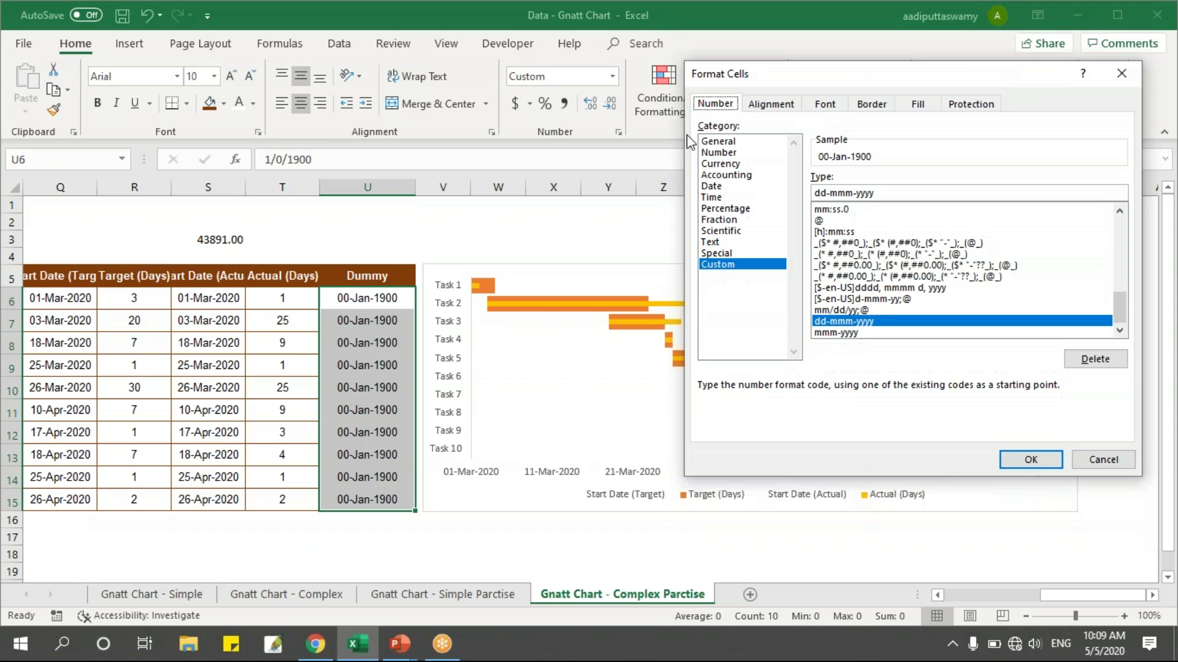
click(747, 144)
click(1029, 460)
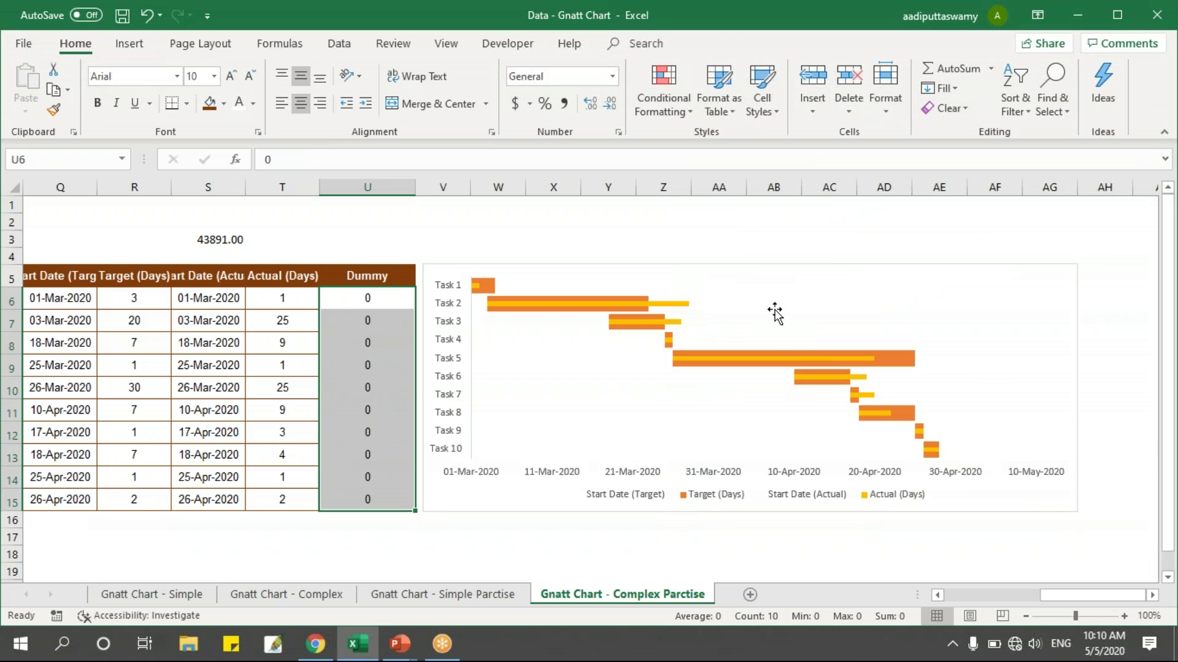
click(771, 273)
mouse_move(319, 279)
mouse_down()
mouse_move(316, 508)
mouse_move(309, 273)
mouse_up()
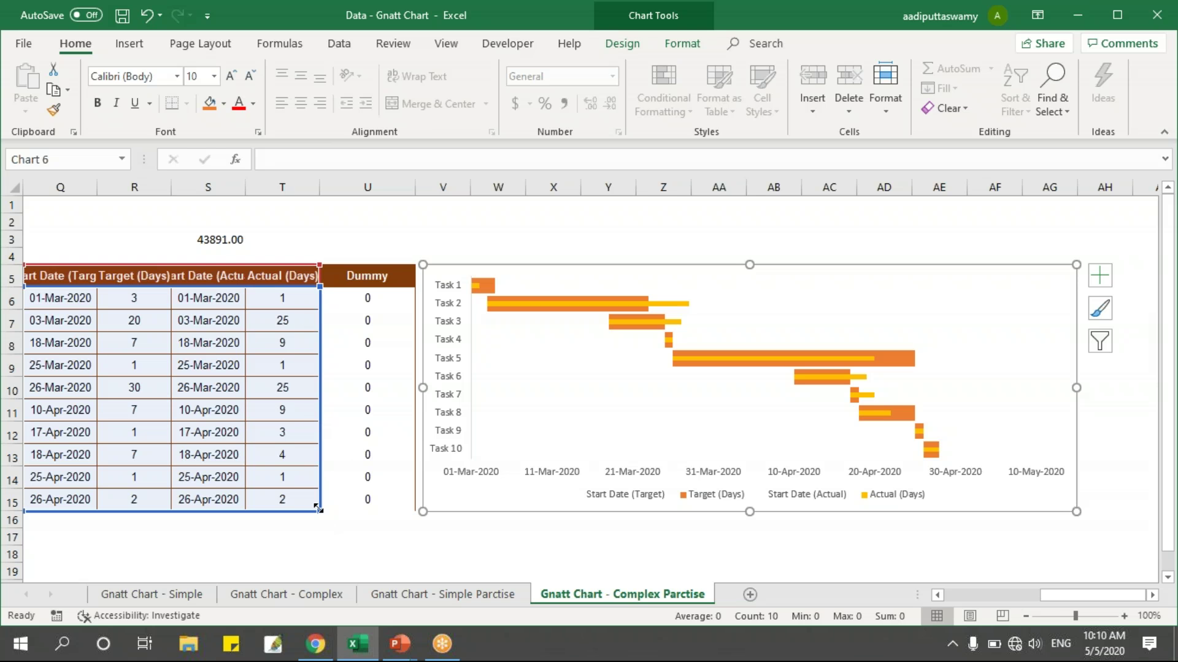
Step: Extend the chart's data range to column U and add data labels to the Dummy series
drag(322, 508, 372, 505)
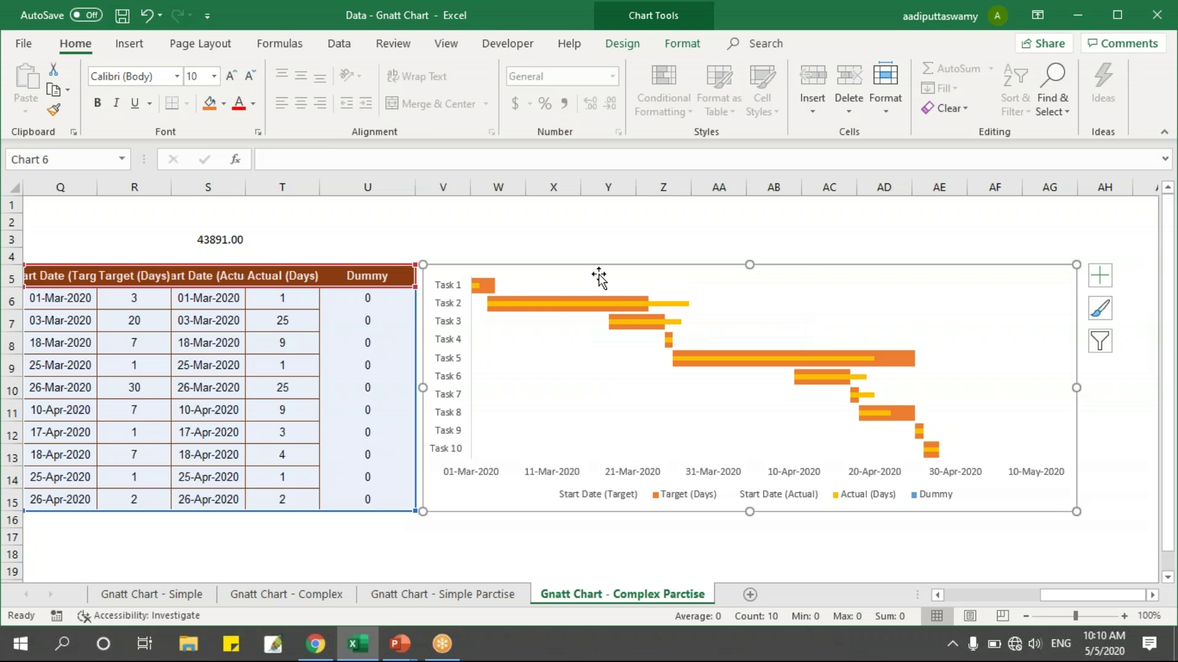
click(680, 44)
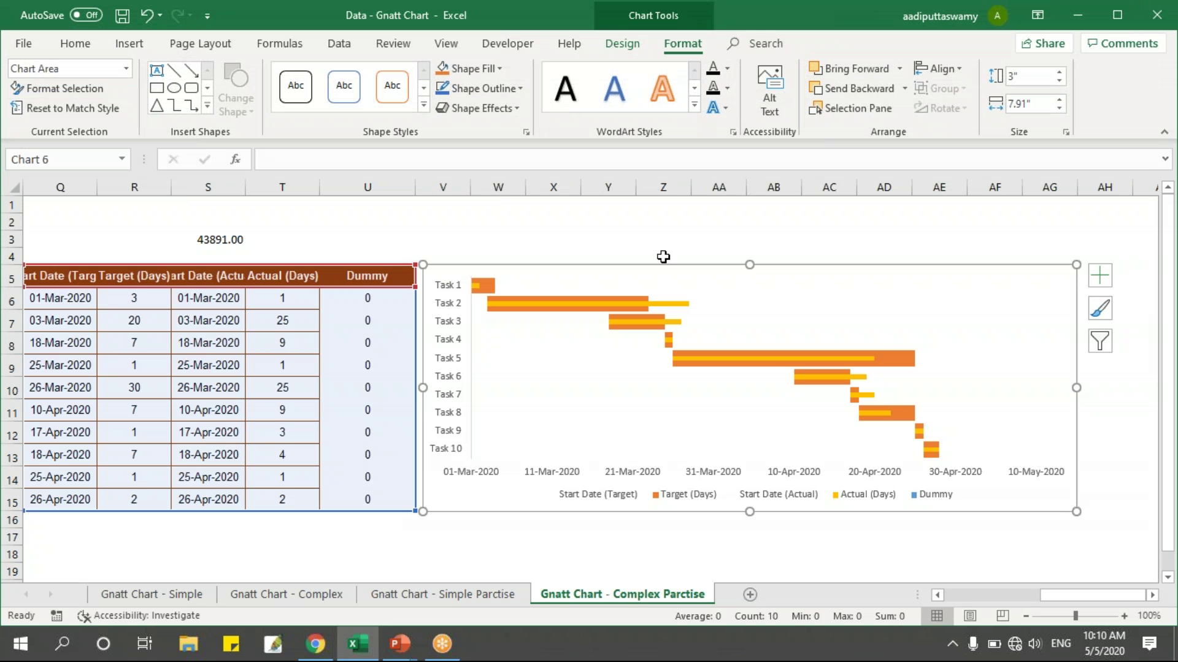
click(127, 69)
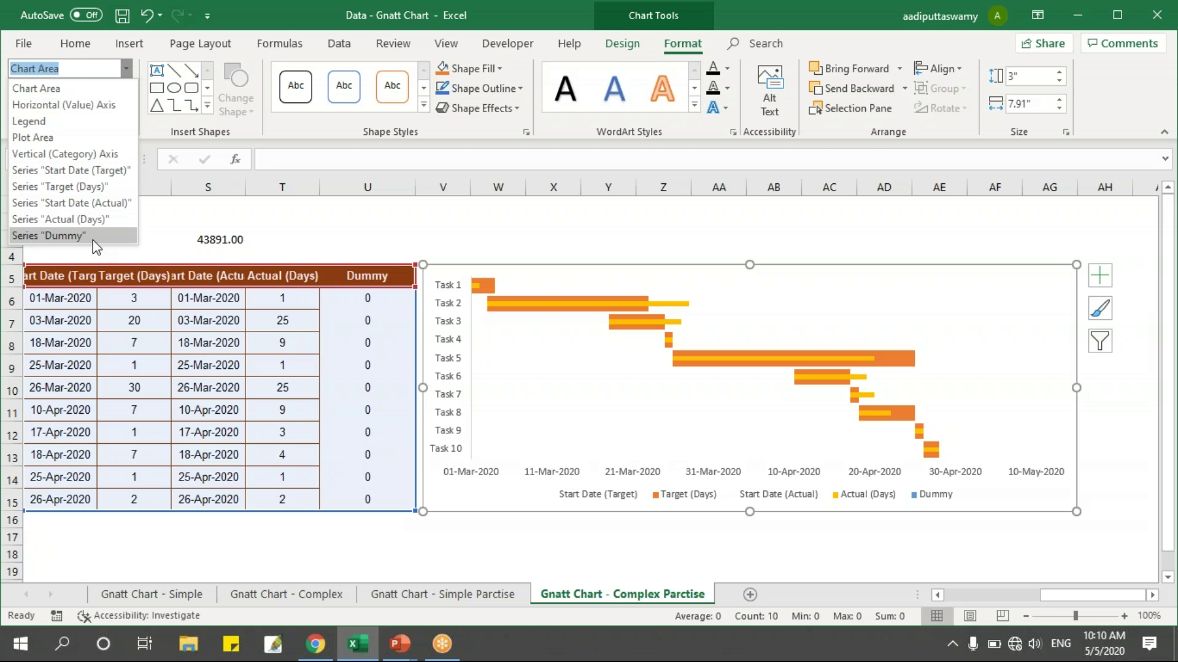
key(Escape)
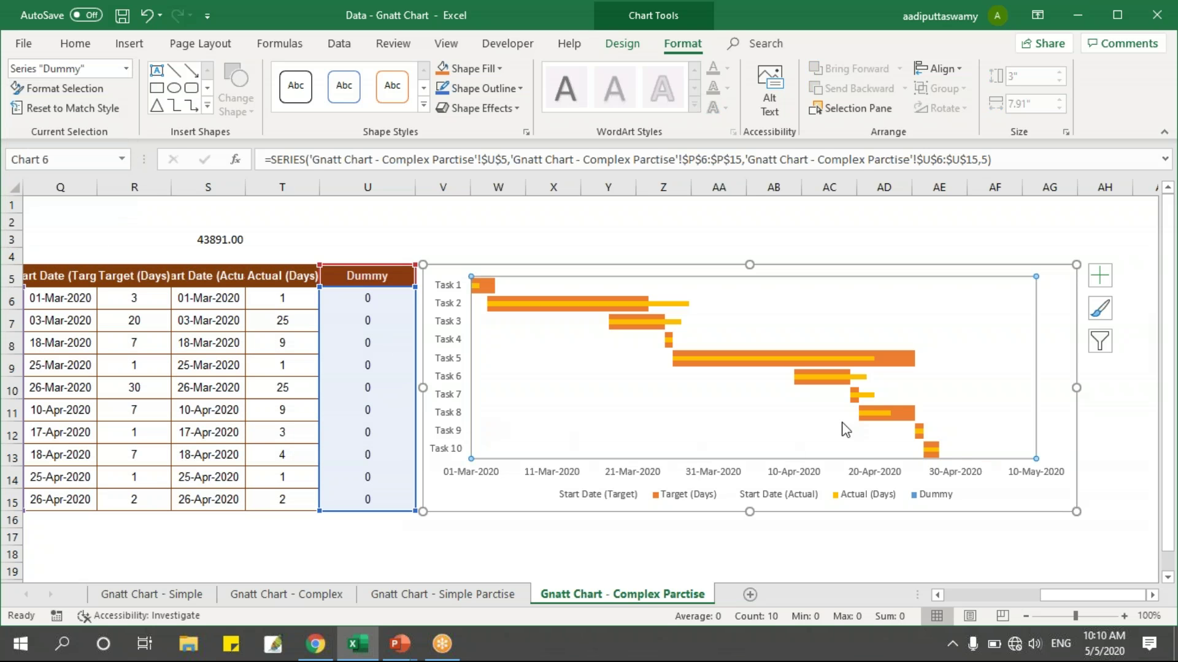
click(1102, 279)
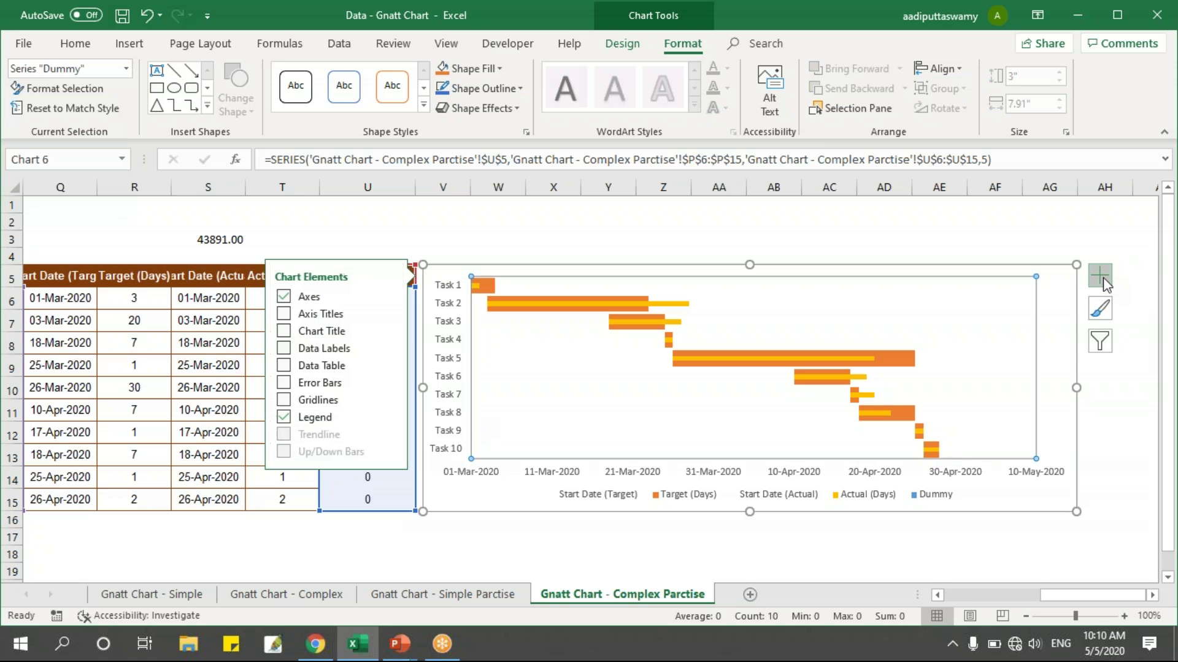
click(293, 356)
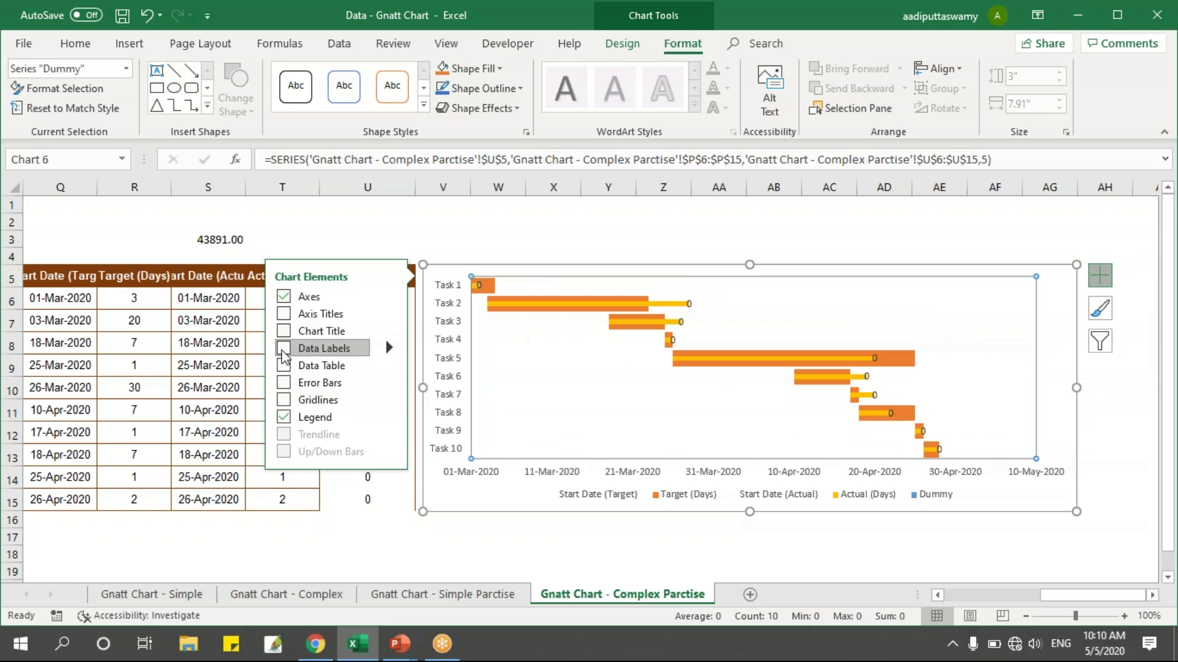
Step: Bring up the Format Data Labels pane for the Dummy series labels
click(441, 221)
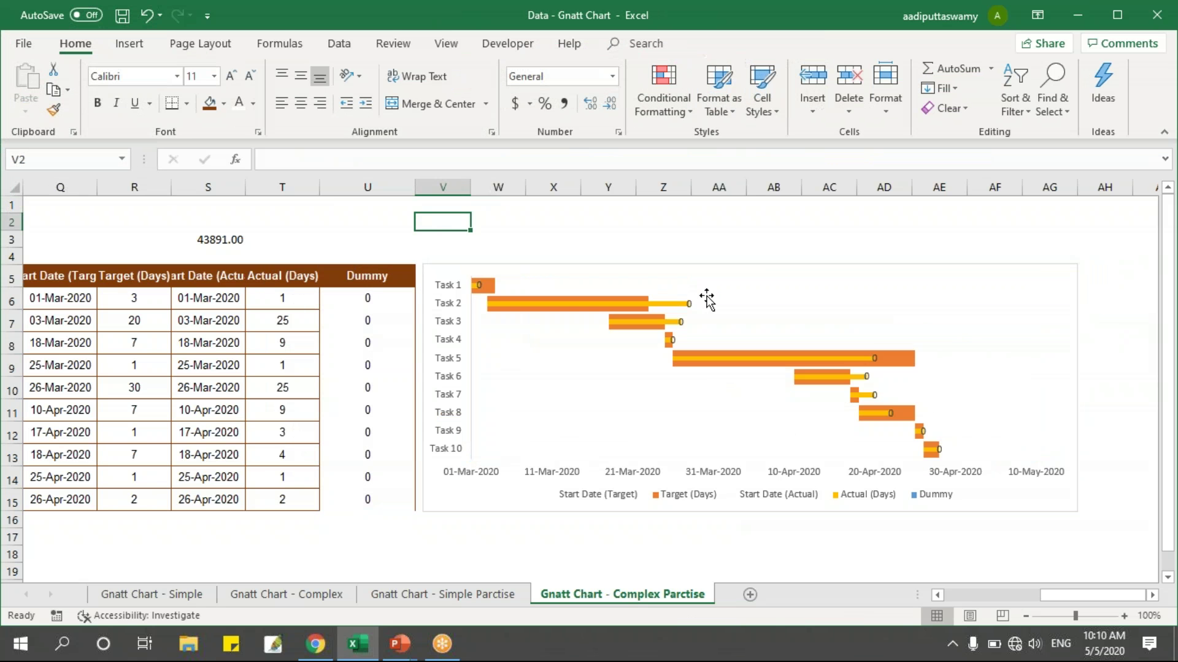
drag(368, 298, 372, 493)
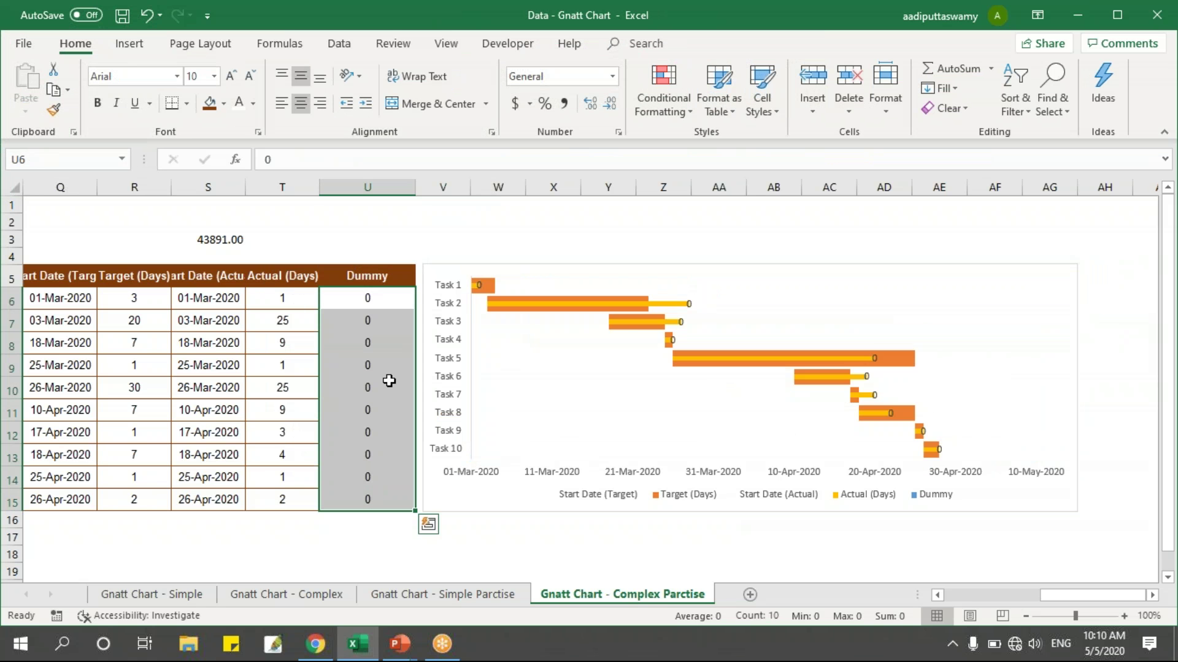
click(689, 304)
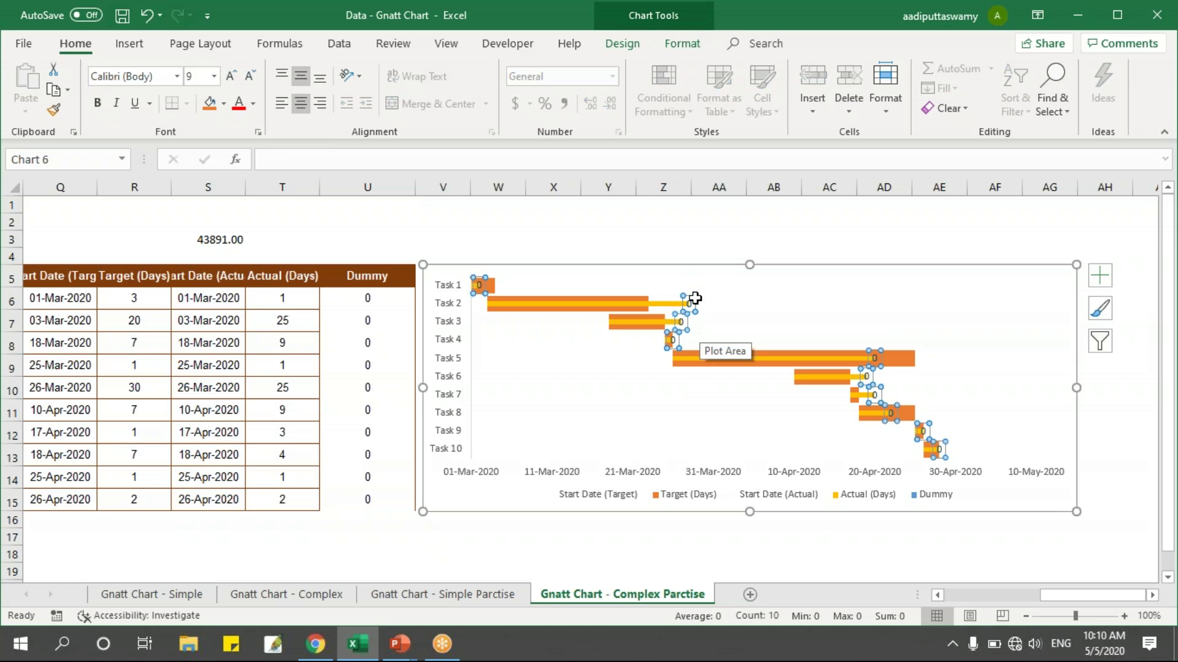
right_click(691, 305)
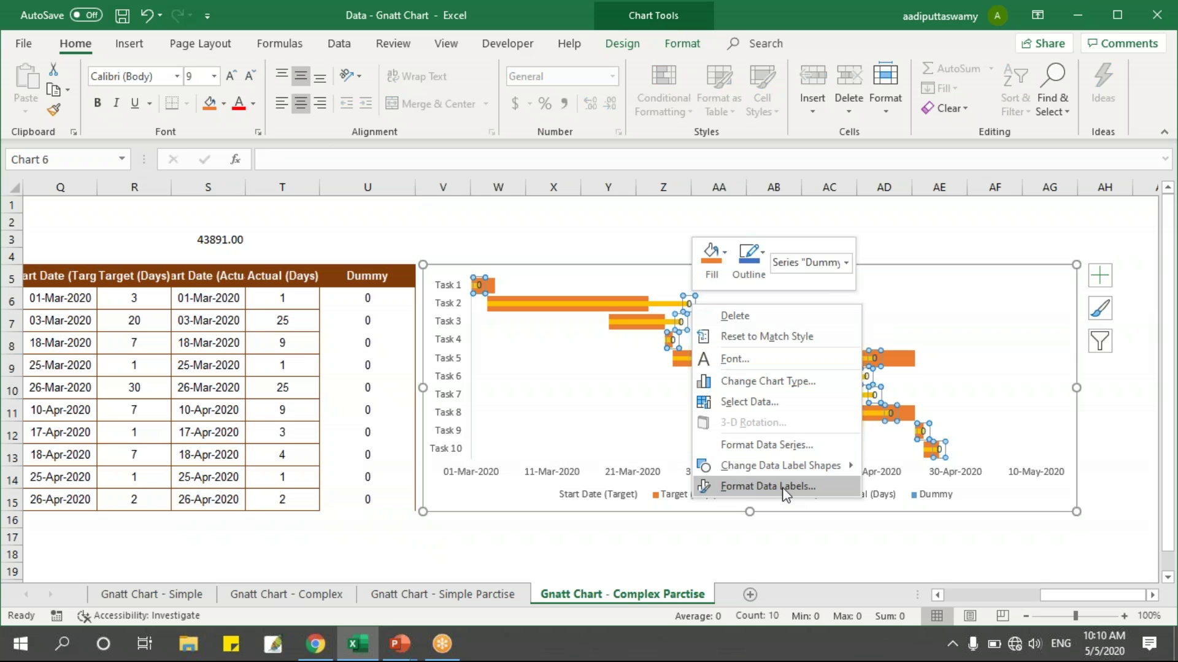
click(699, 490)
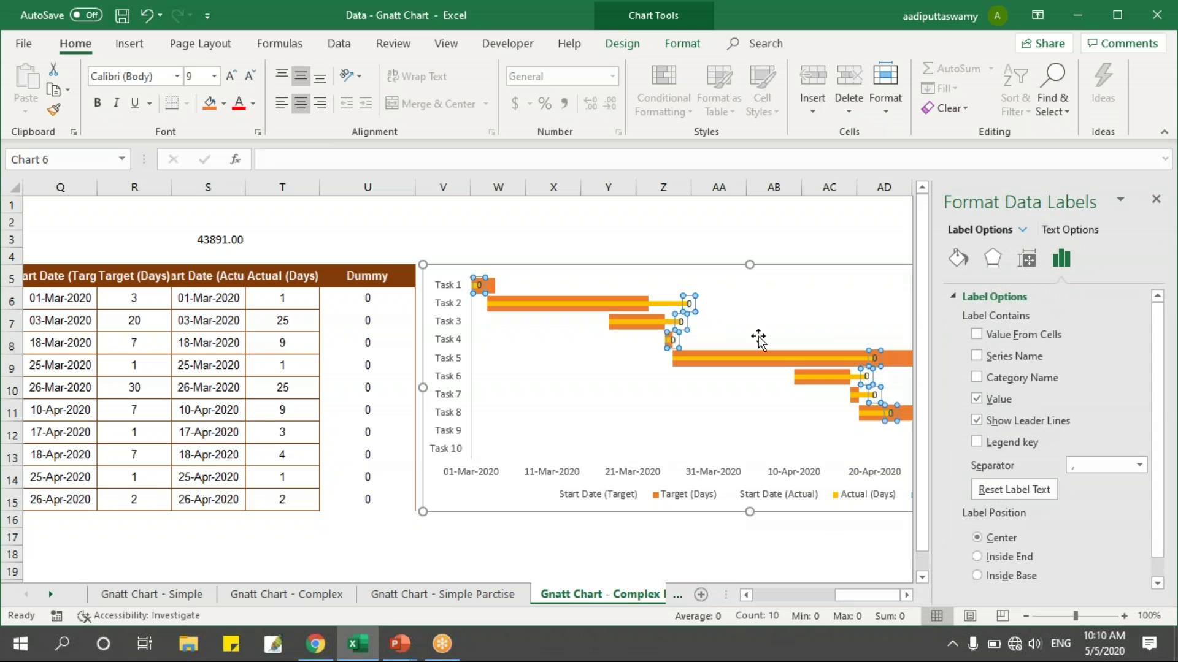
Step: Take the label text from the Resource cells F6:F15 via Value From Cells
drag(866, 597, 788, 596)
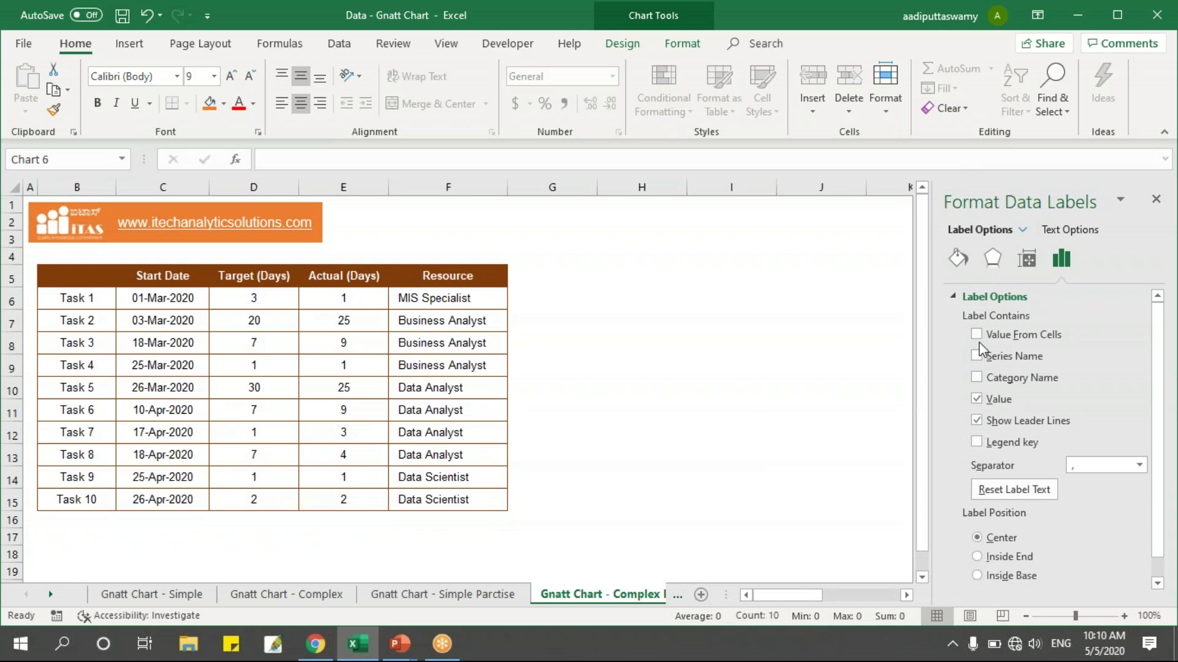
click(977, 336)
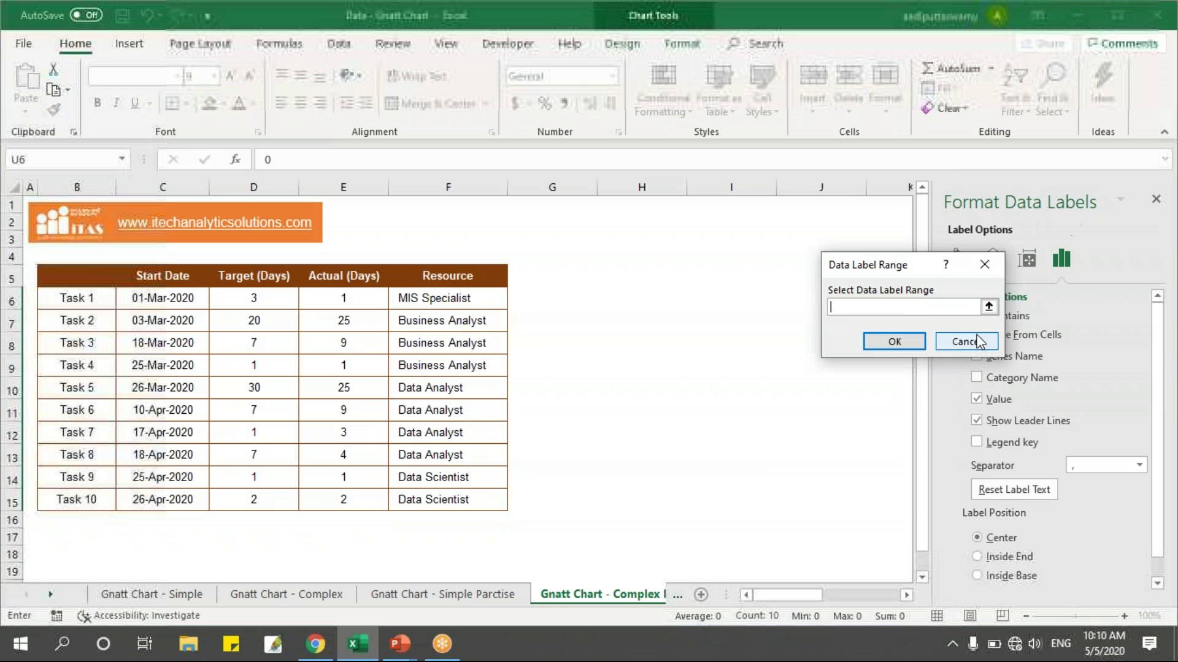
drag(485, 304, 466, 491)
click(466, 498)
click(988, 294)
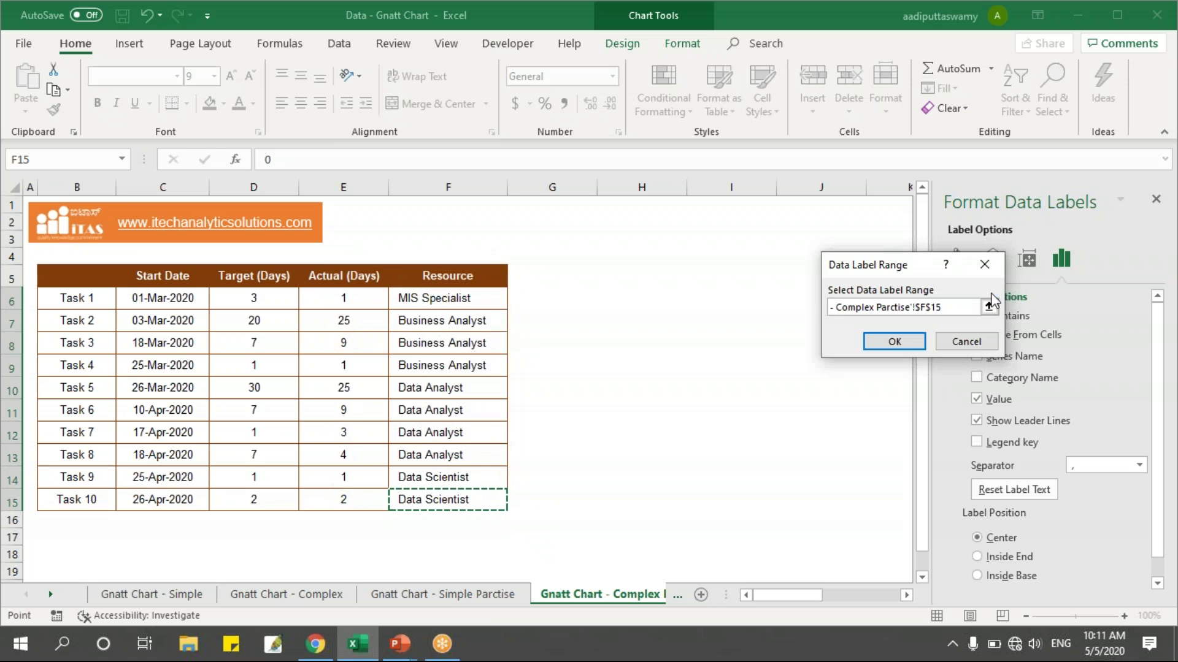
click(898, 339)
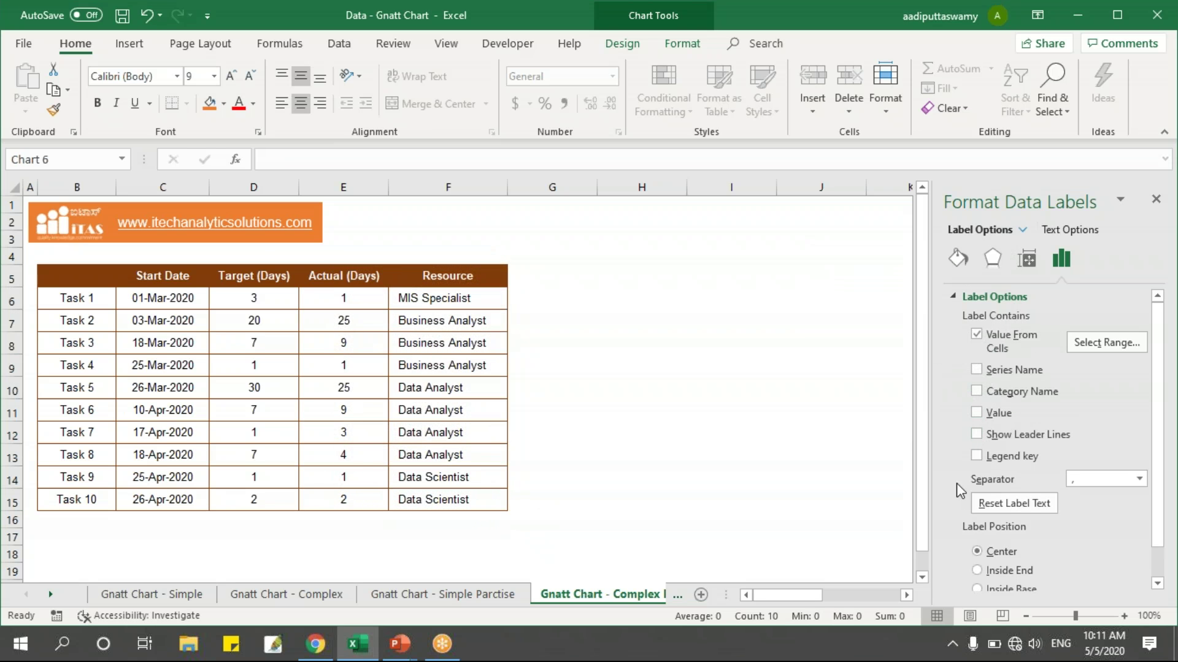
drag(804, 597, 911, 600)
click(528, 242)
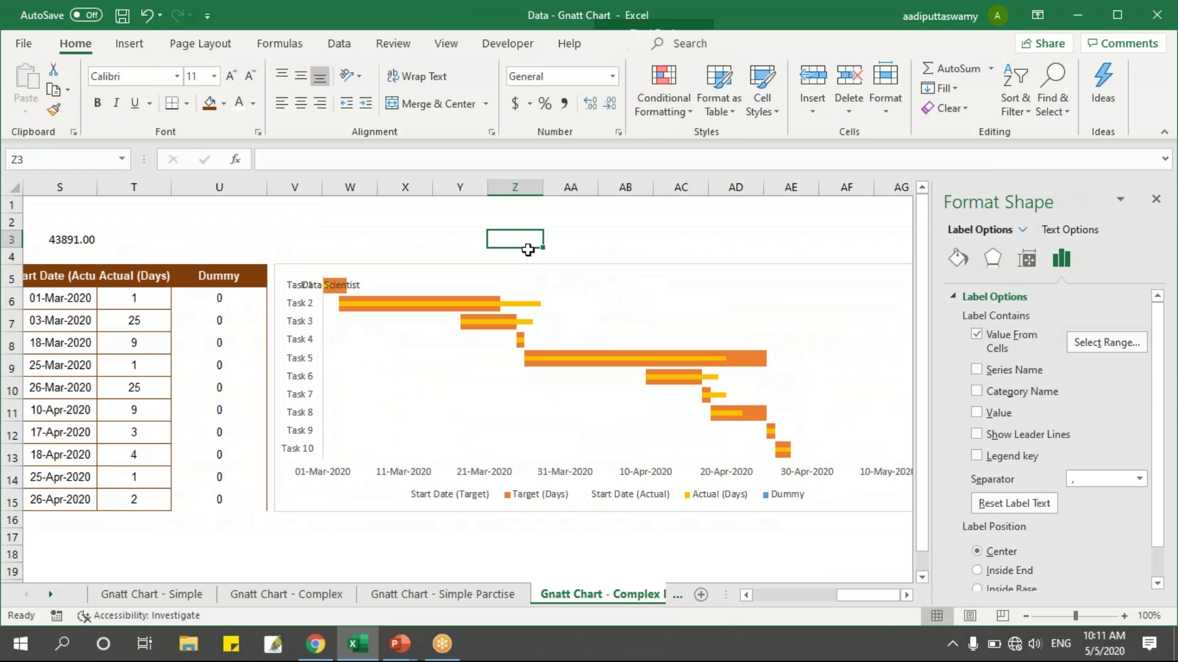
Step: Undo the wrong label setting and reapply Value From Cells with range F6:F15
click(347, 284)
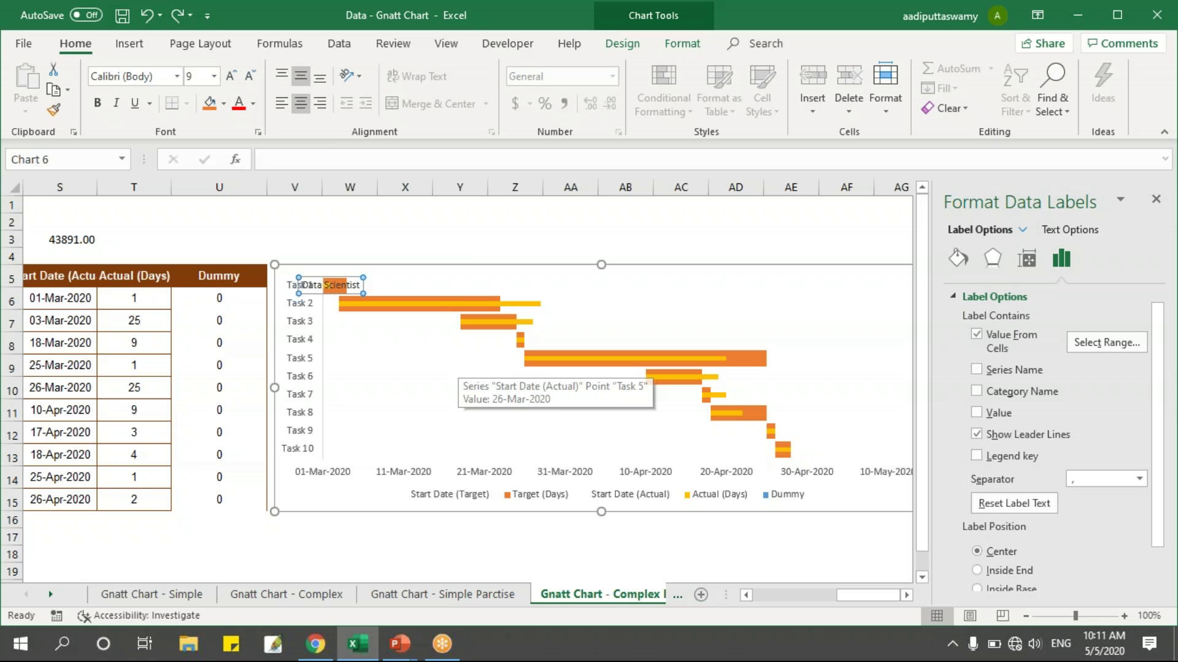
key(ctrl+z)
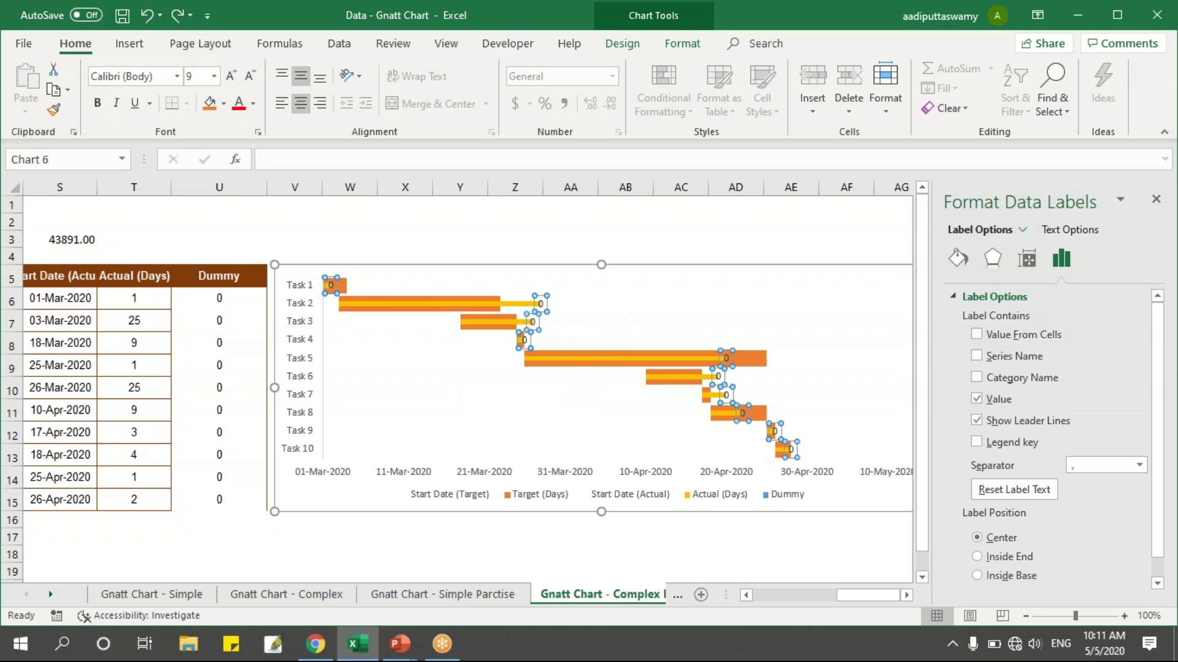
click(987, 340)
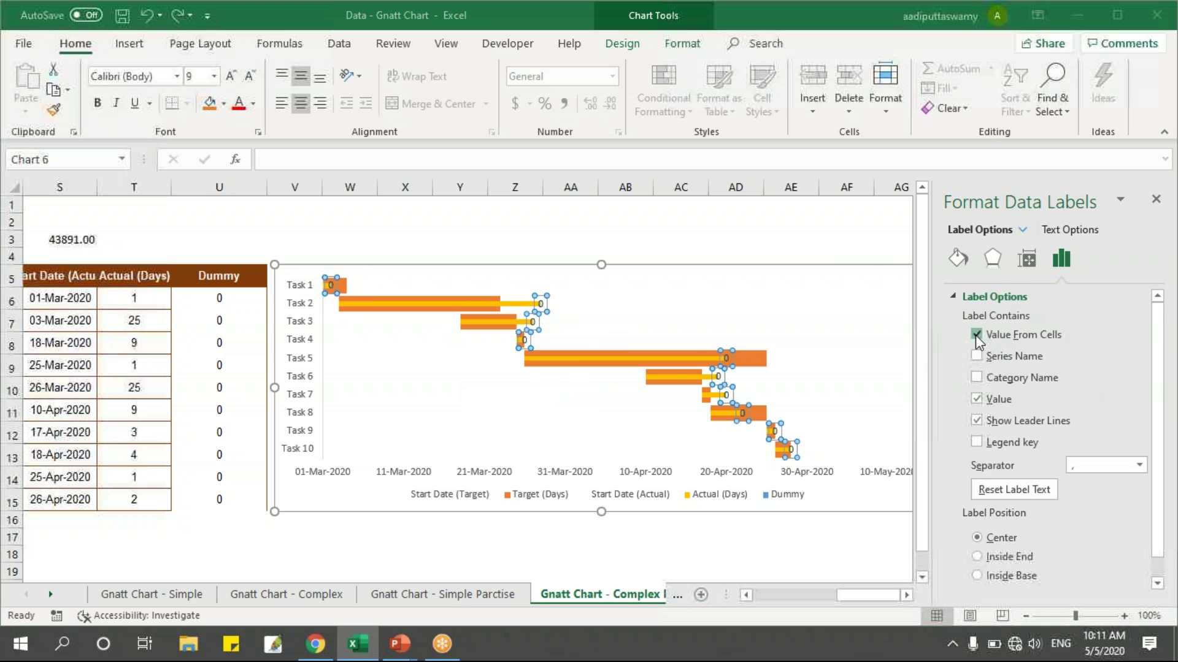
click(985, 308)
drag(884, 595, 798, 595)
drag(456, 299, 476, 500)
click(989, 294)
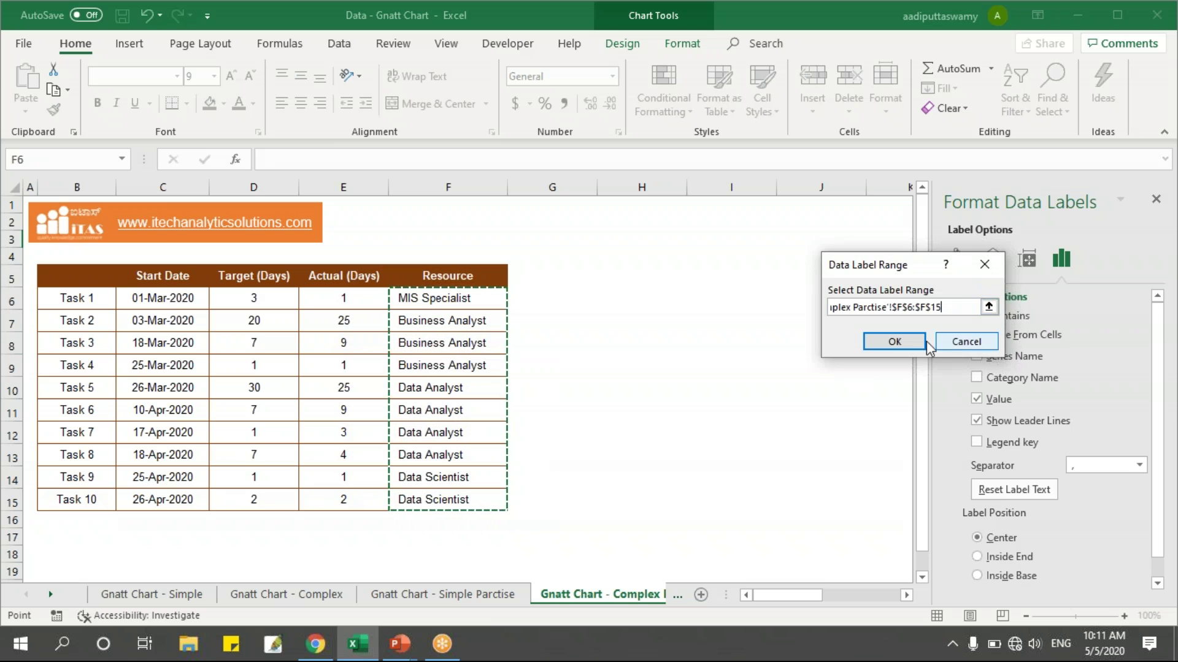
click(896, 341)
drag(818, 596, 907, 596)
click(907, 595)
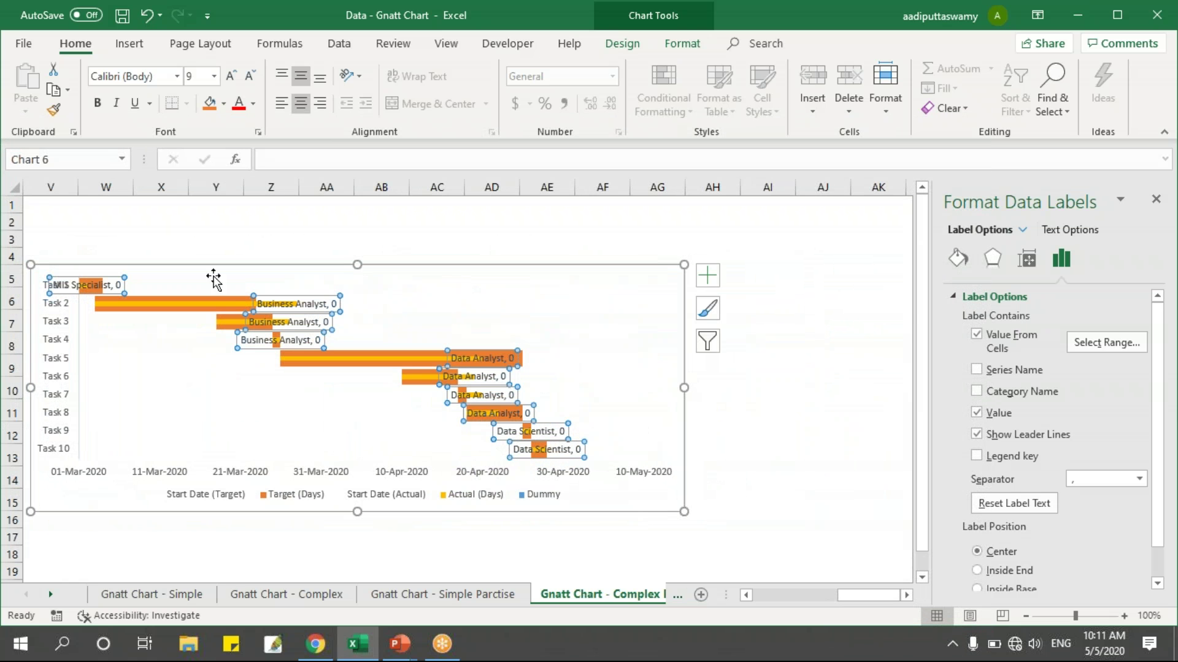
Step: Drop the 0 value from the labels and set their position to Inside Base
click(977, 413)
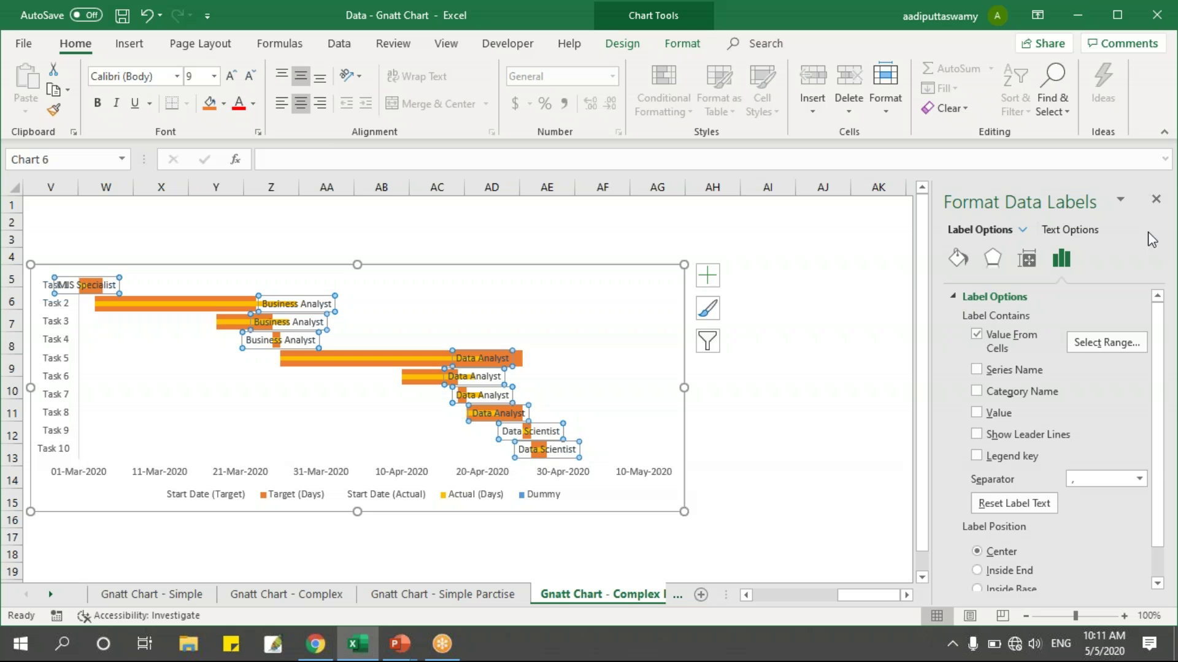
scroll(1156, 467, down, 1)
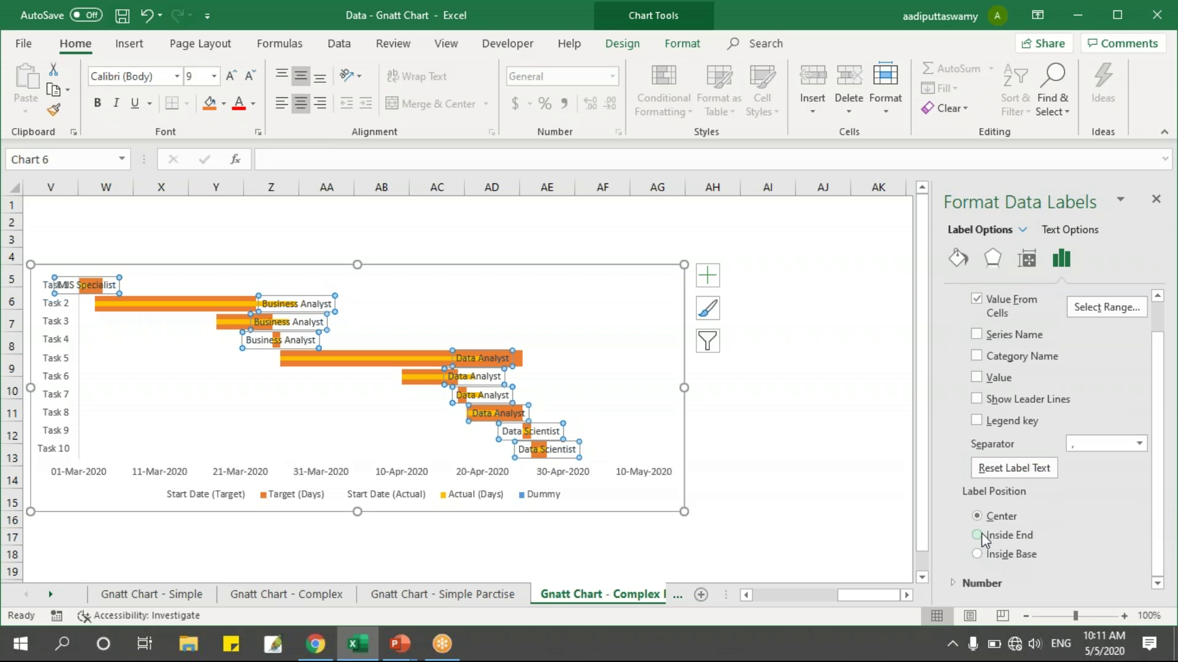
click(977, 554)
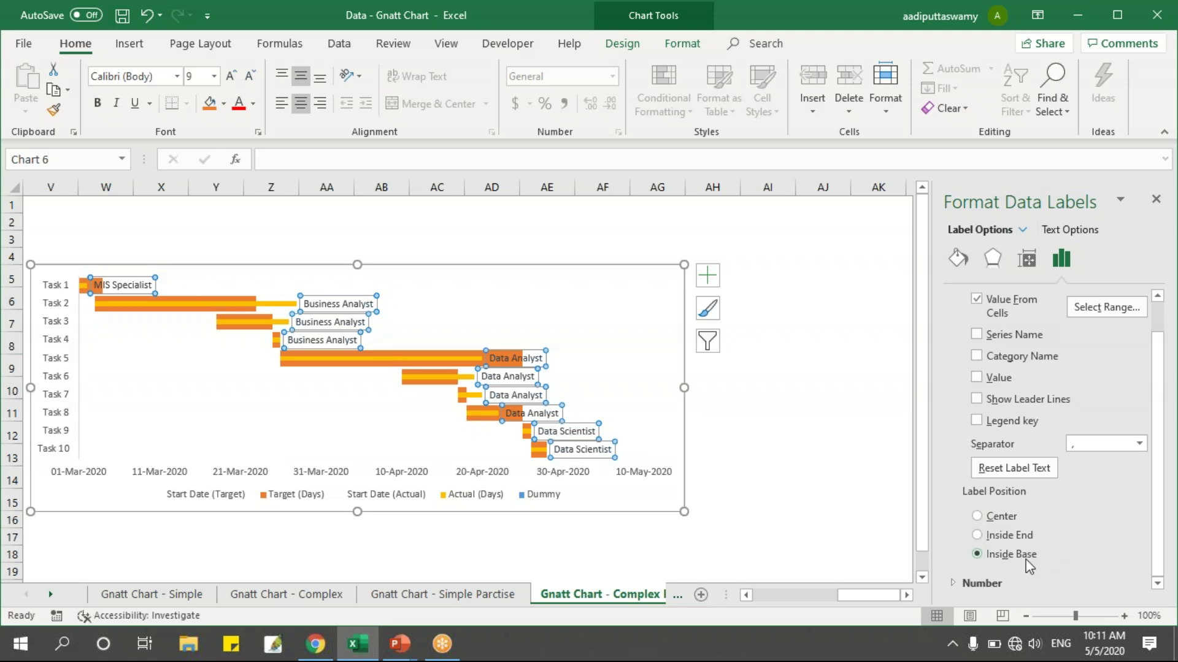
click(1155, 198)
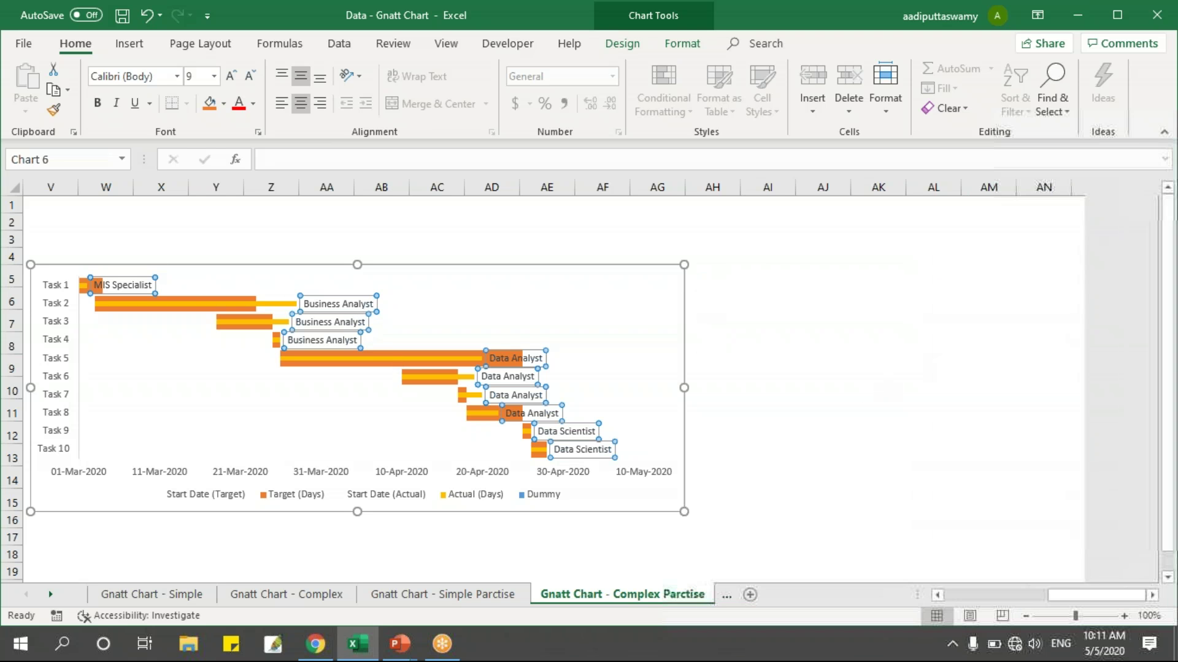
click(877, 387)
drag(1056, 603, 1039, 597)
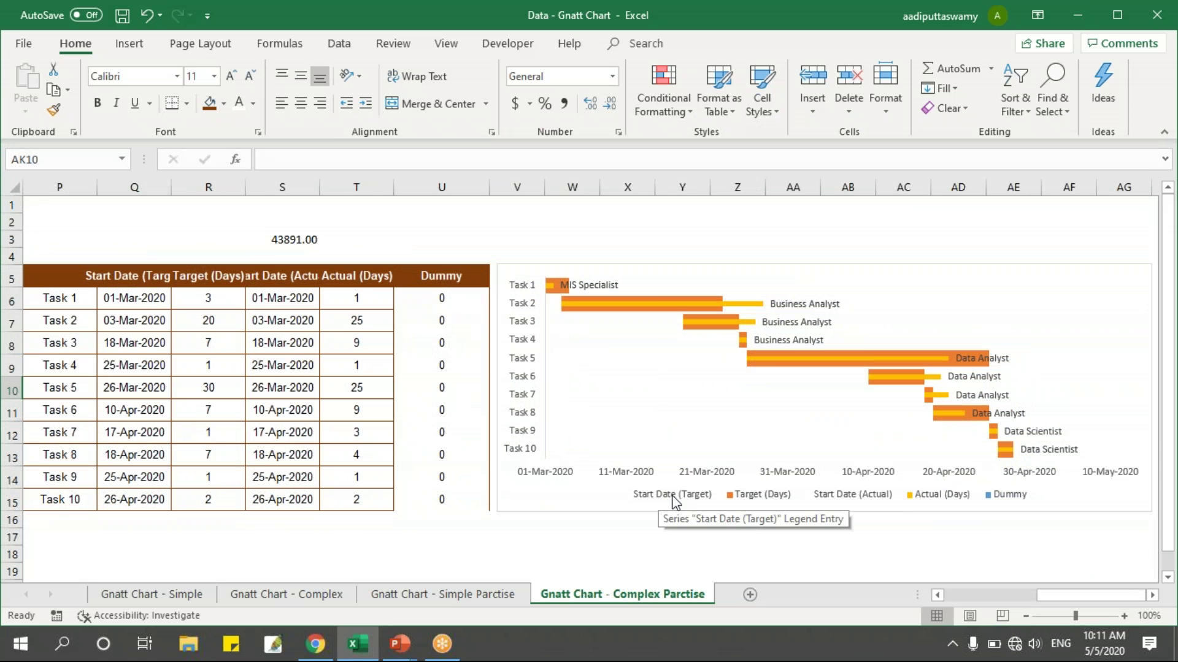
Step: Remove the Dummy and Start Date (Actual) entries from the chart legend
click(1009, 497)
click(1020, 497)
key(Delete)
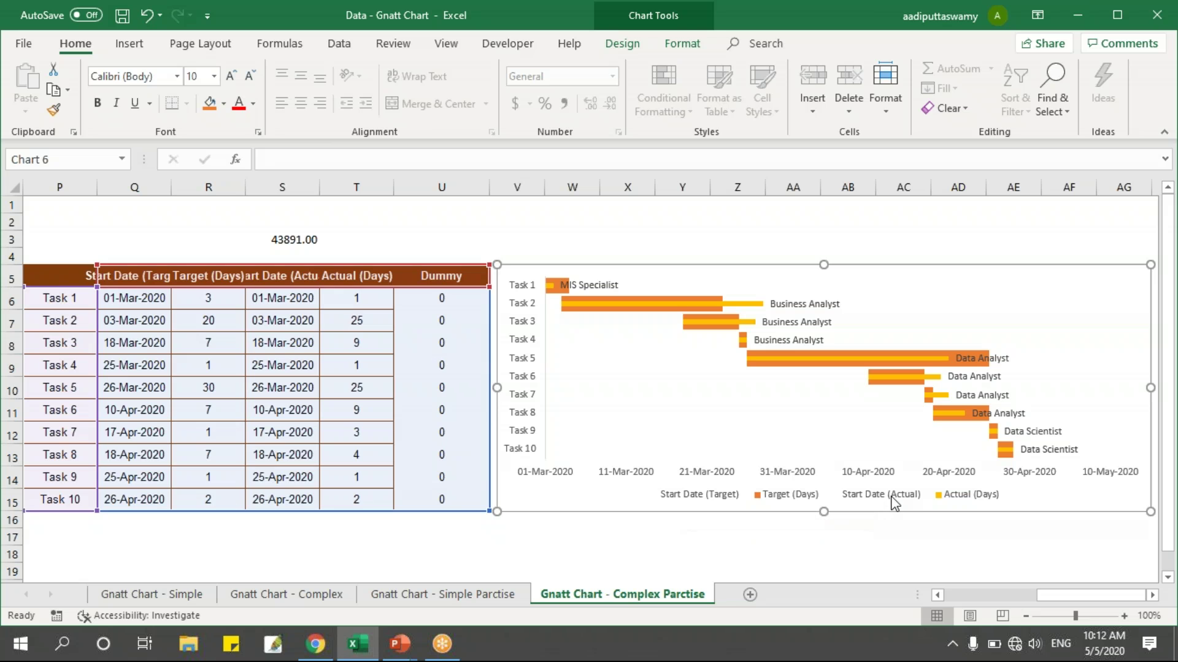
click(893, 498)
click(892, 498)
key(Delete)
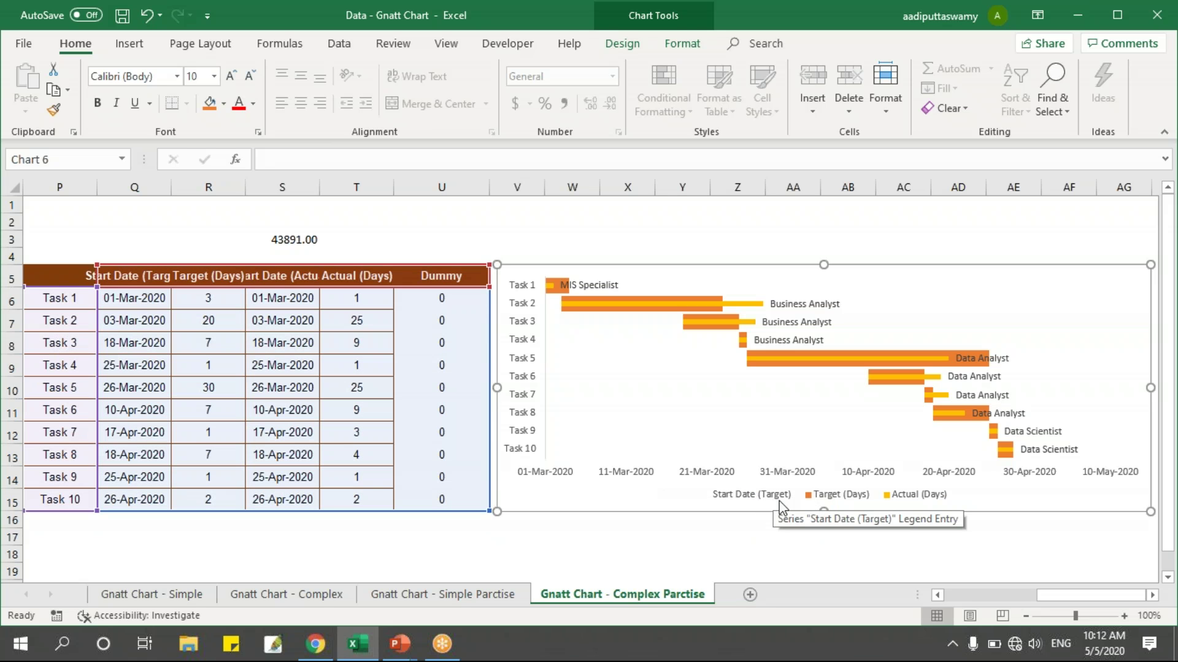
Step: Shorten header cell Q5 to 'Start Date' by deleting '(Target)'
click(164, 281)
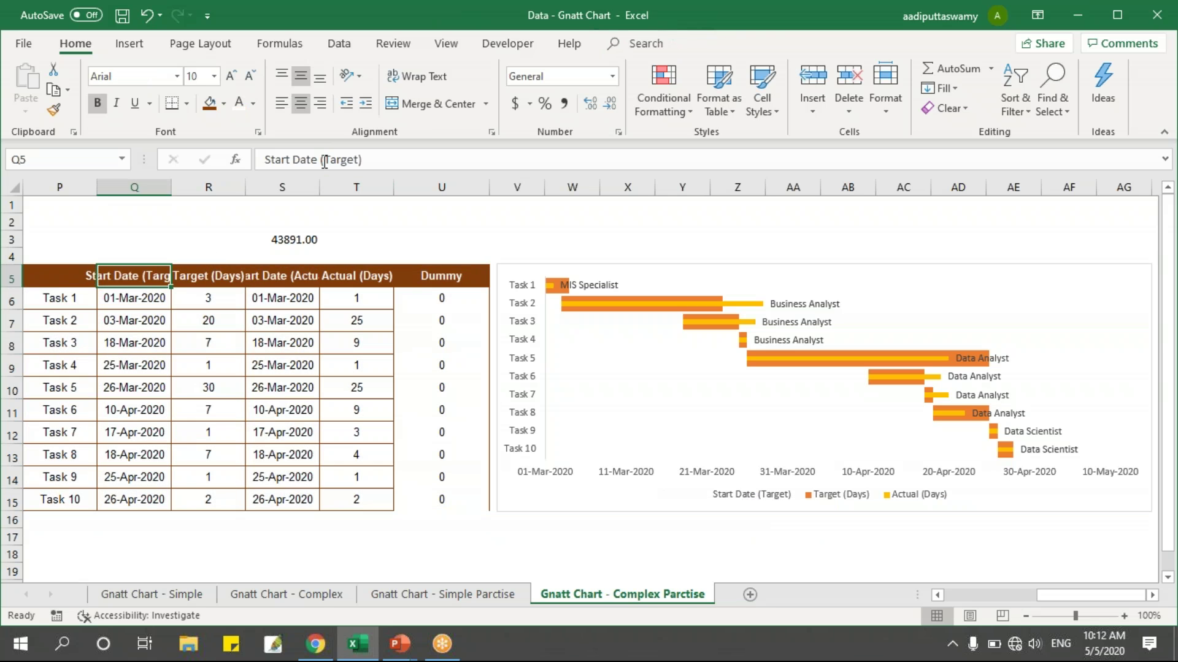
drag(316, 158, 361, 159)
key(BackSpace)
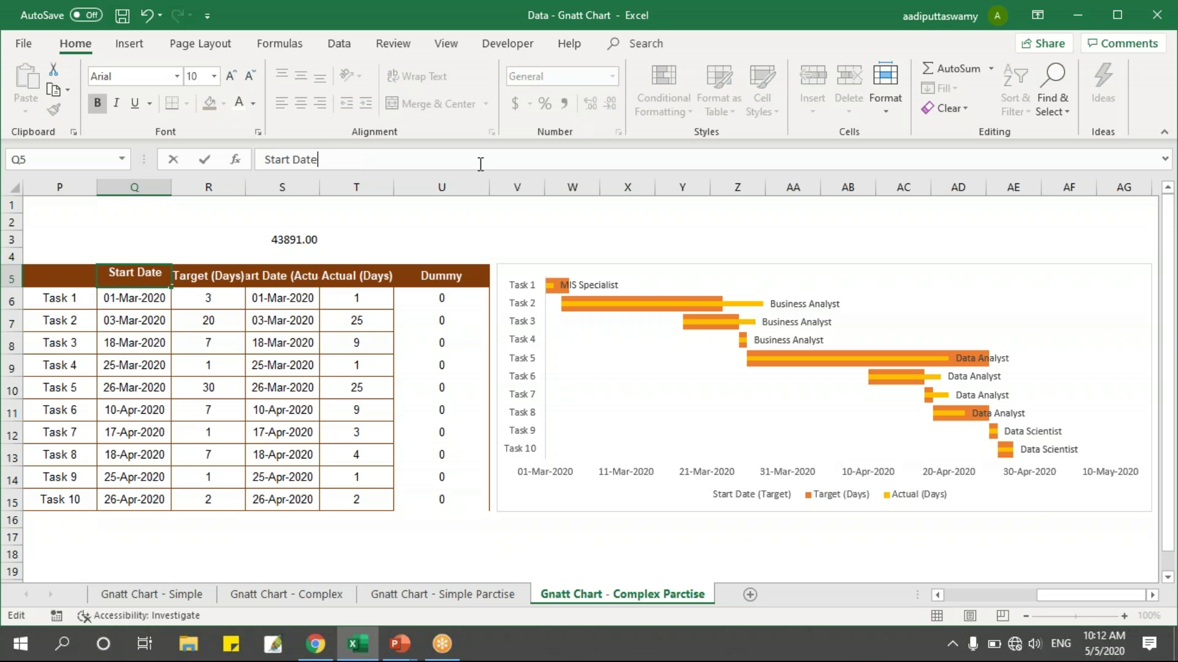
key(Return)
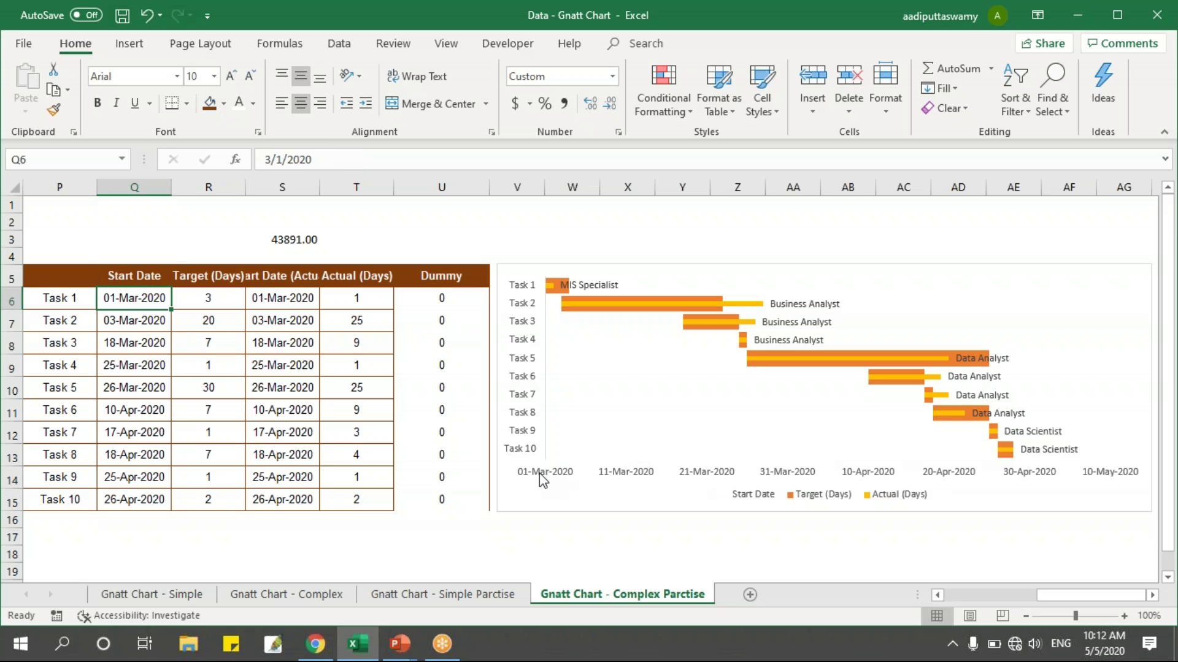
click(789, 540)
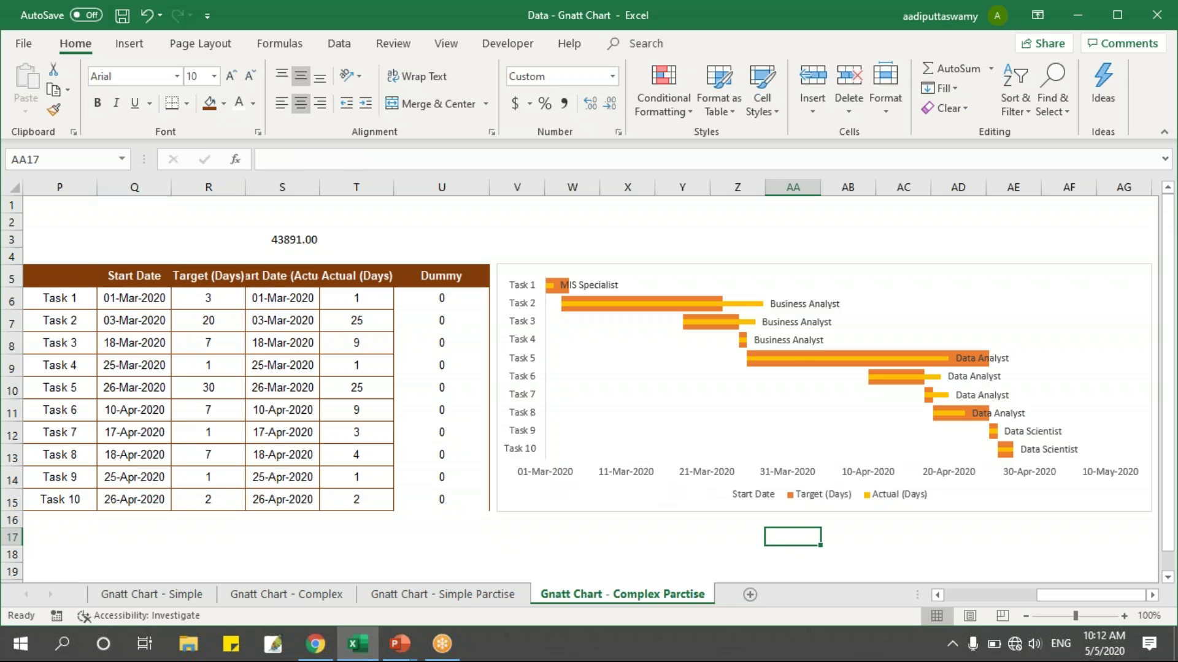
Step: Make the resource data labels bold
click(802, 303)
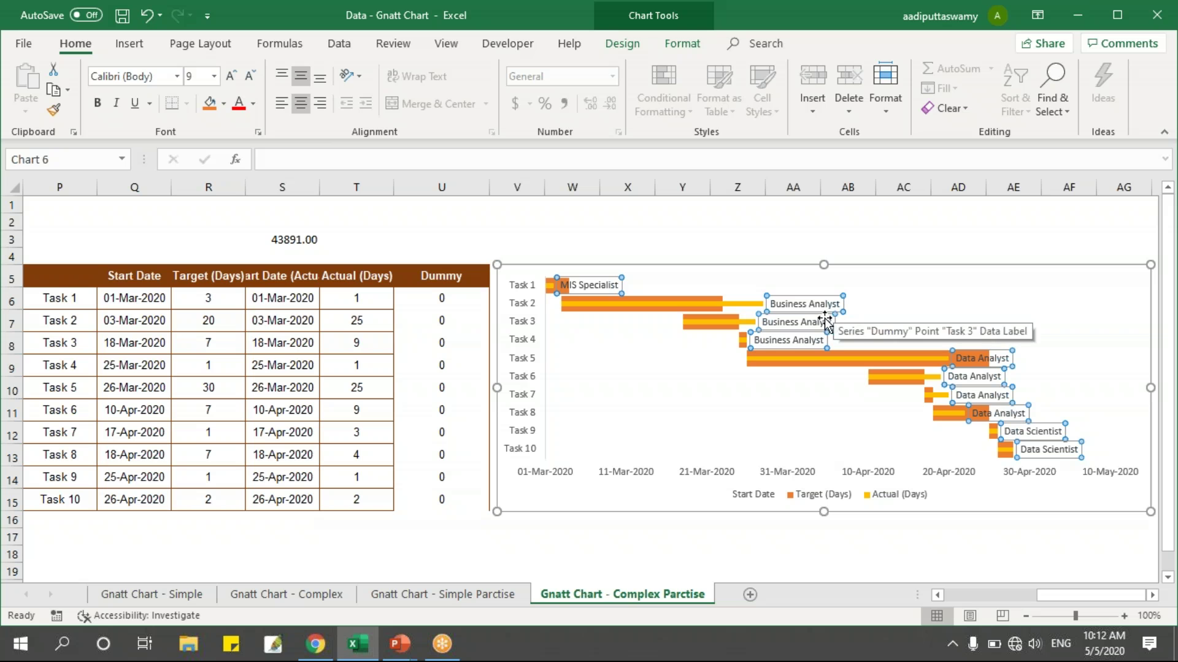
key(ctrl+b)
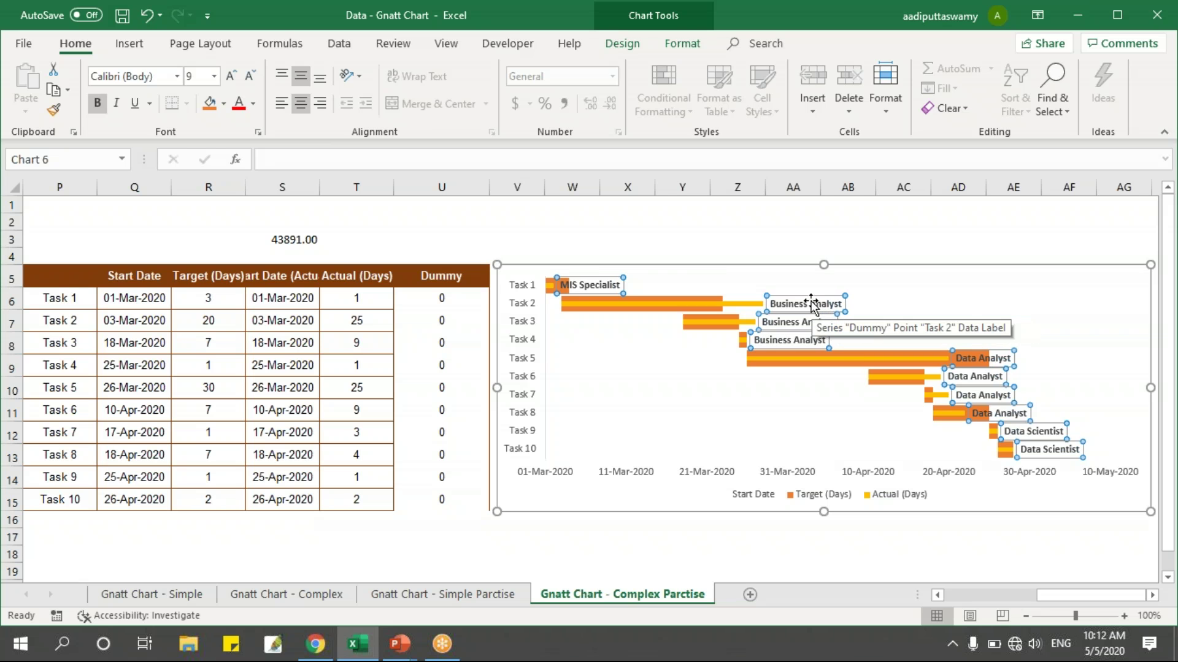
click(794, 237)
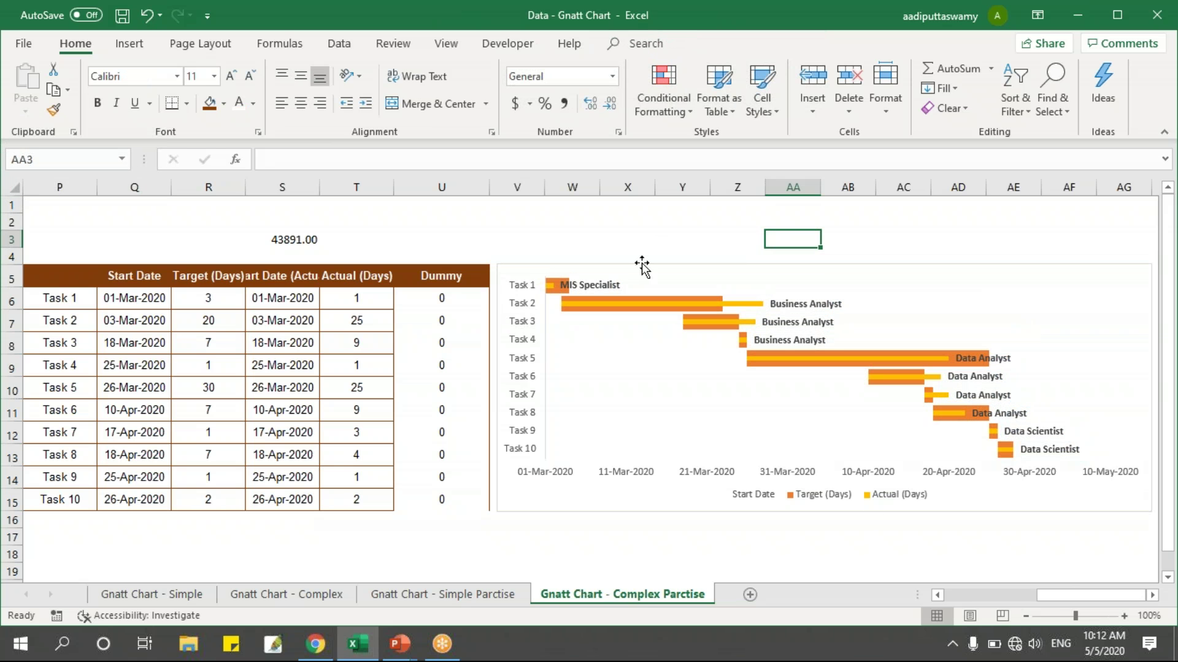
Step: Place the Gantt chart right beside the task table and widen it slightly
drag(644, 266, 165, 269)
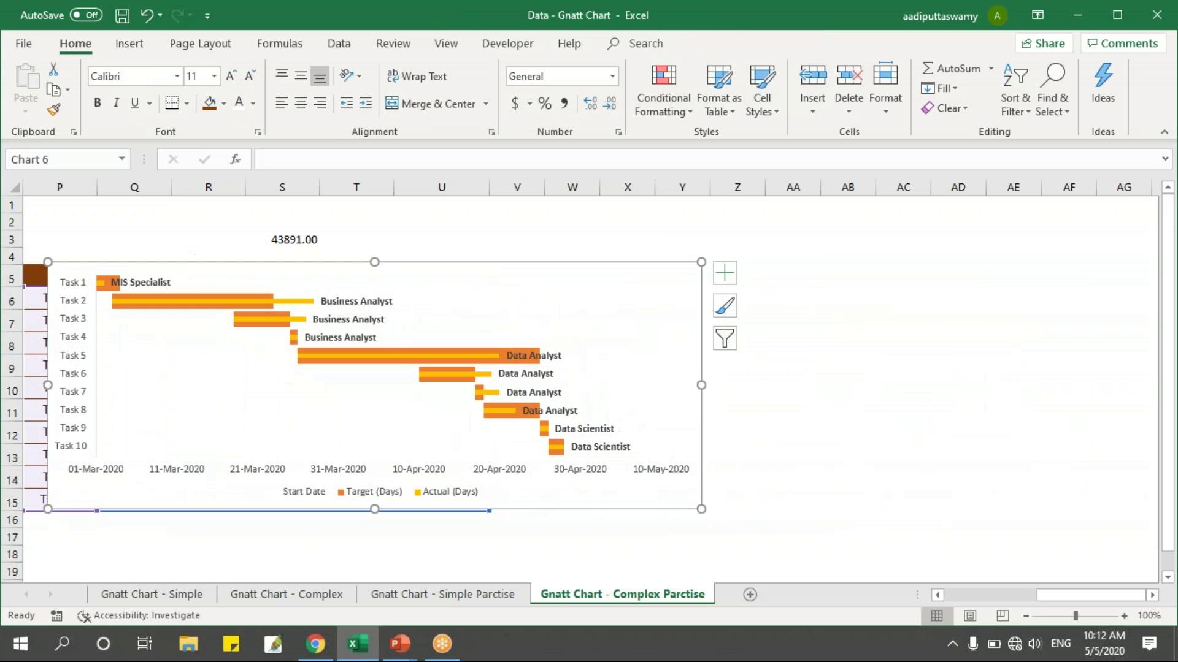
drag(1062, 595, 1013, 604)
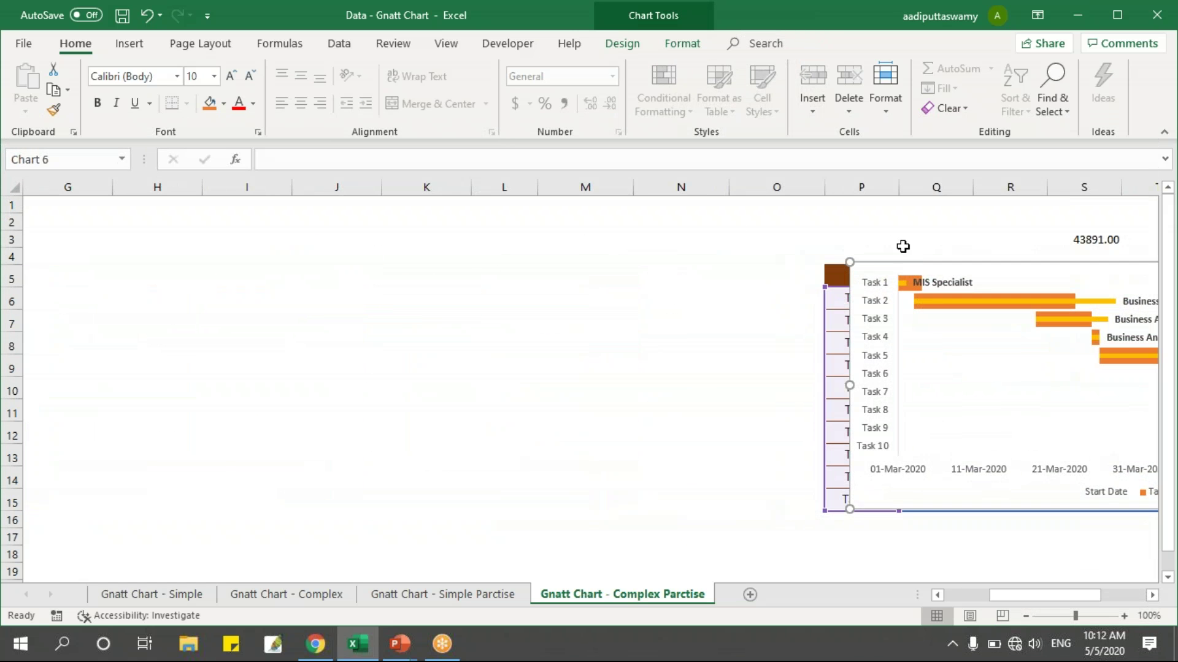
drag(838, 275, 101, 284)
drag(1030, 596, 1011, 598)
drag(707, 286, 630, 269)
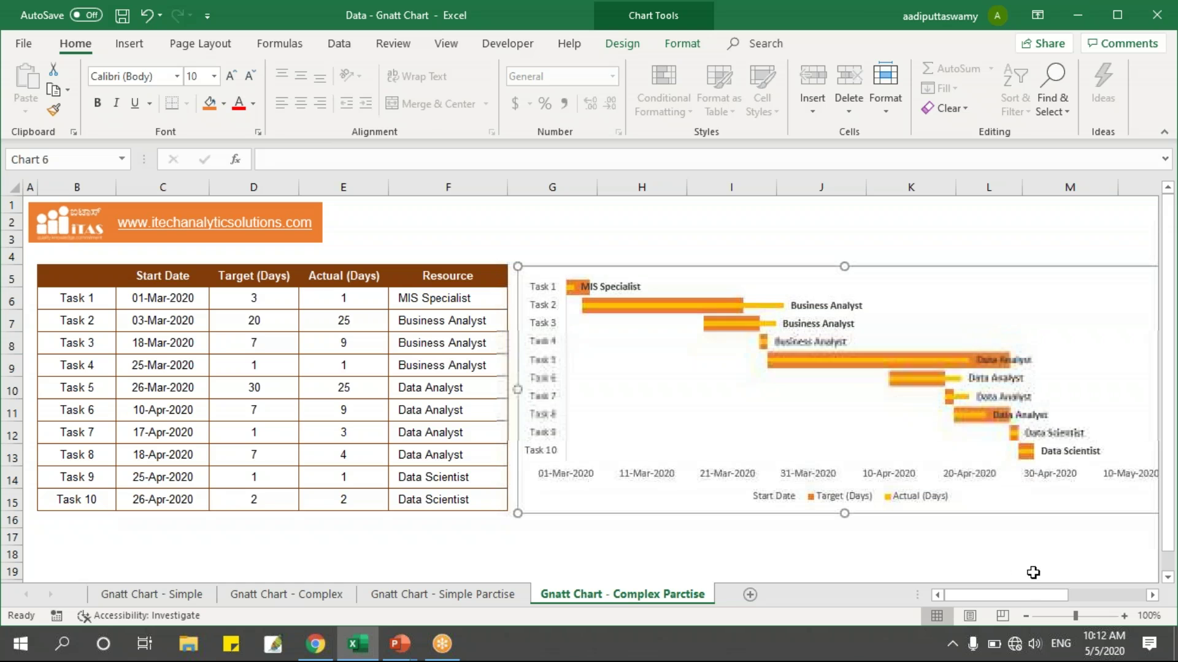
click(1008, 595)
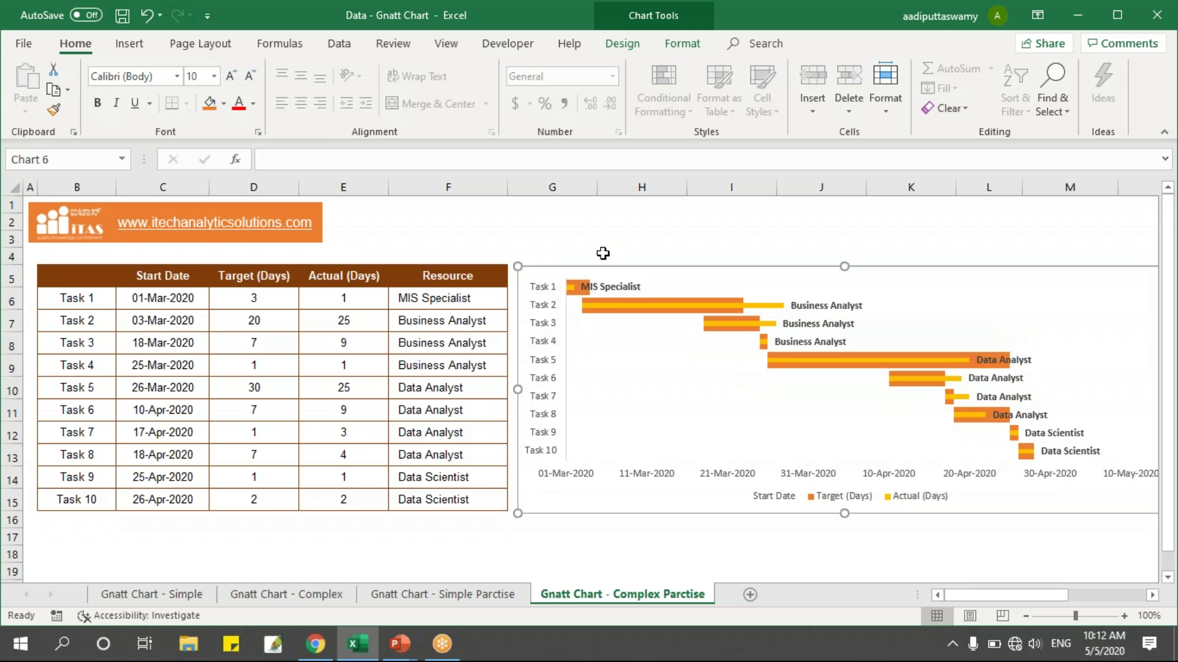
click(1153, 595)
click(1152, 595)
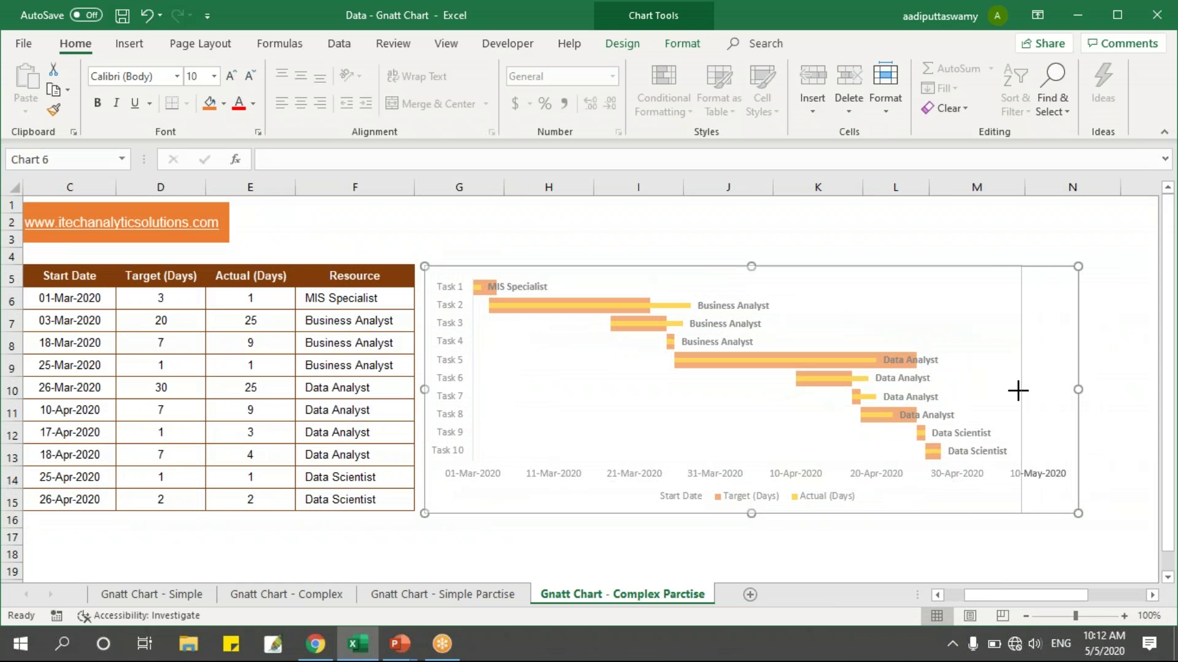
drag(1059, 594, 981, 589)
drag(1102, 397, 1132, 398)
click(802, 253)
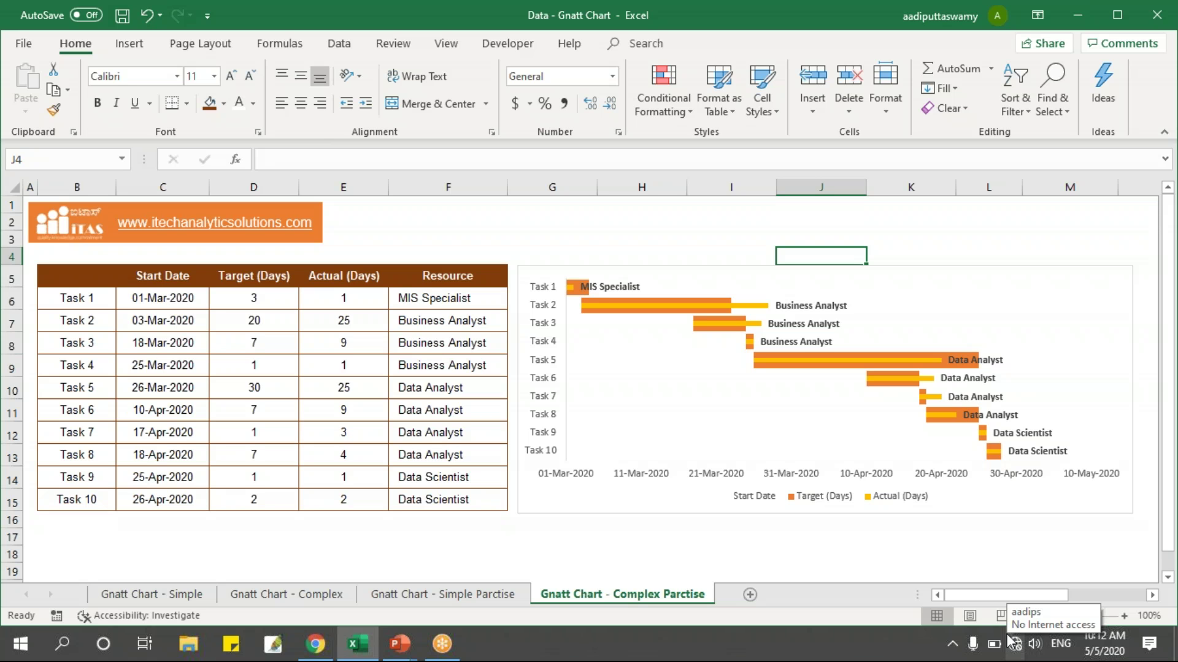
Step: Apply the first Outer shadow preset from Shape Effects to the Gantt chart
click(738, 514)
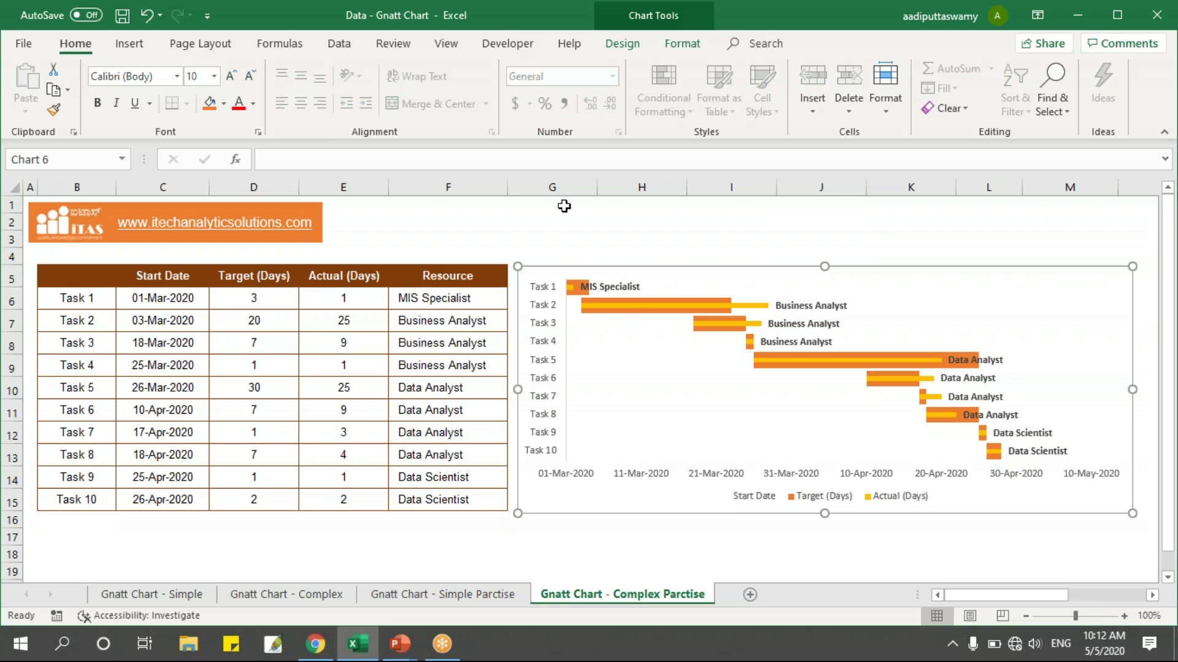
click(677, 47)
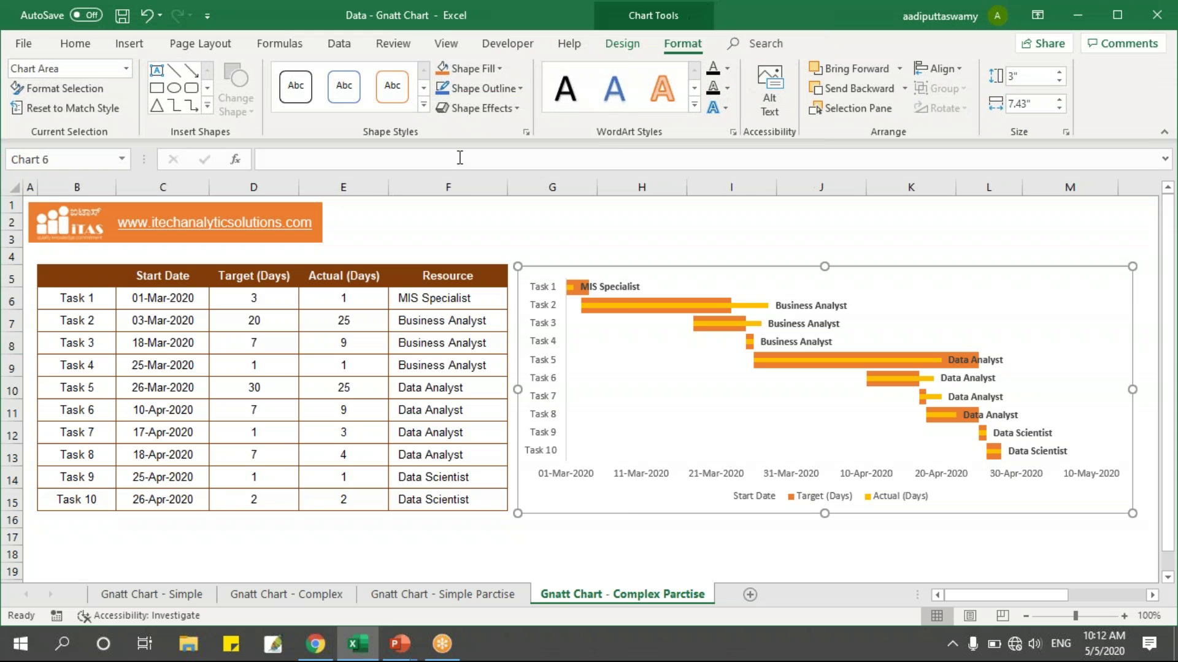
click(423, 110)
click(669, 174)
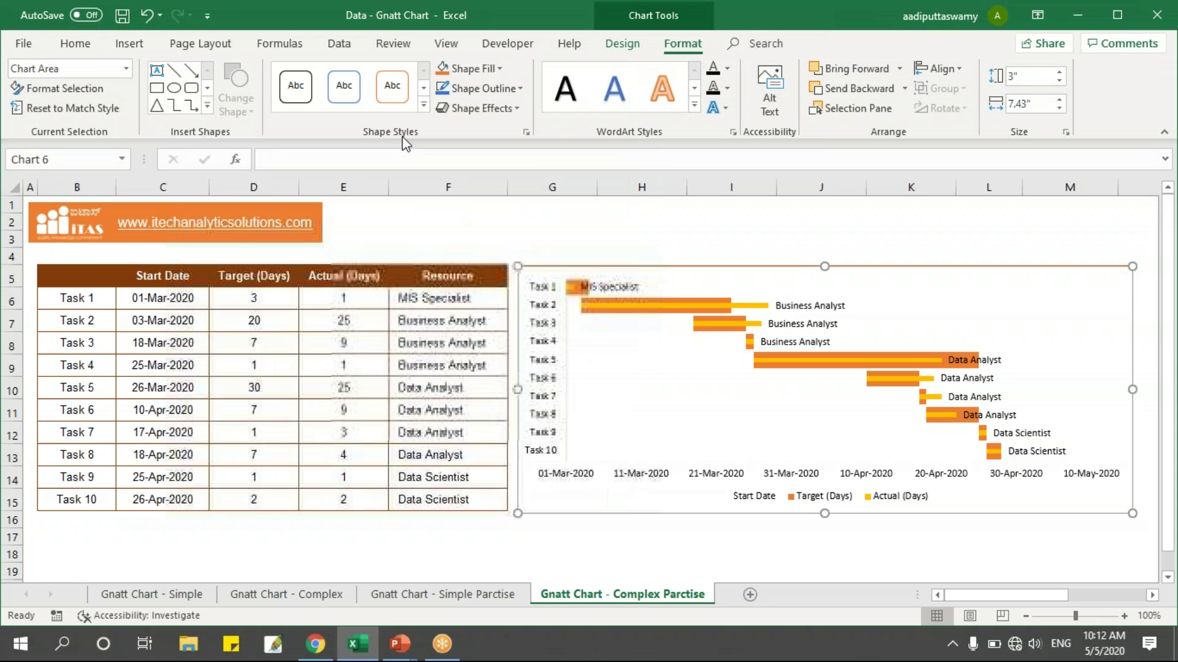
click(489, 112)
mouse_move(483, 188)
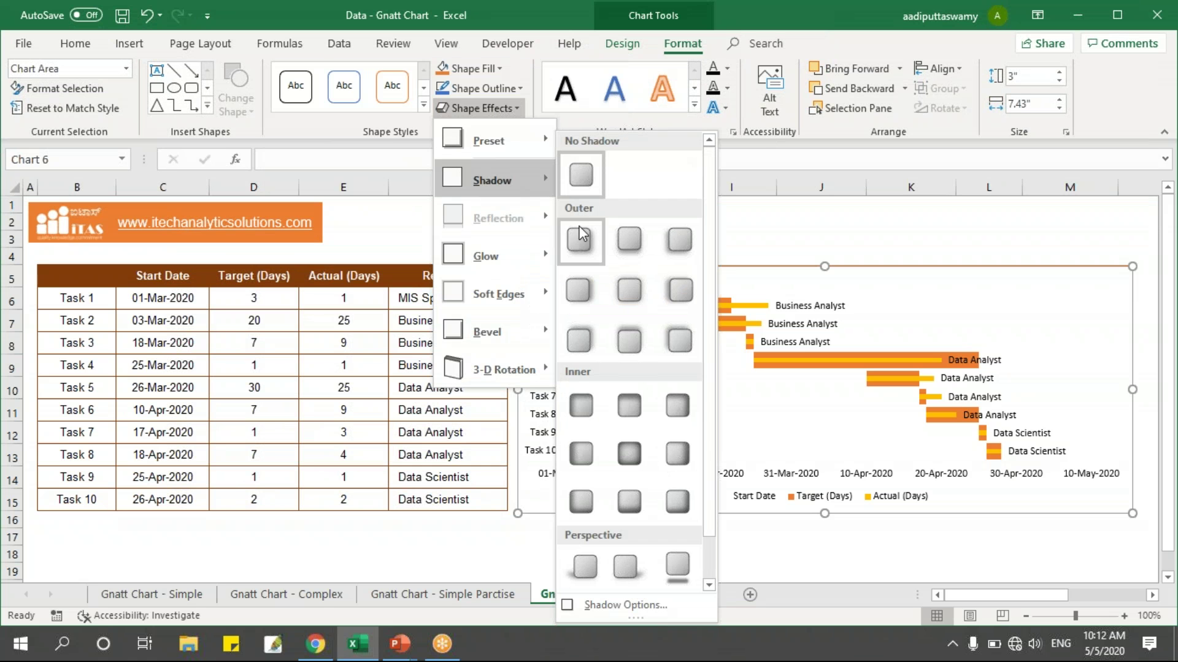
click(610, 237)
click(731, 240)
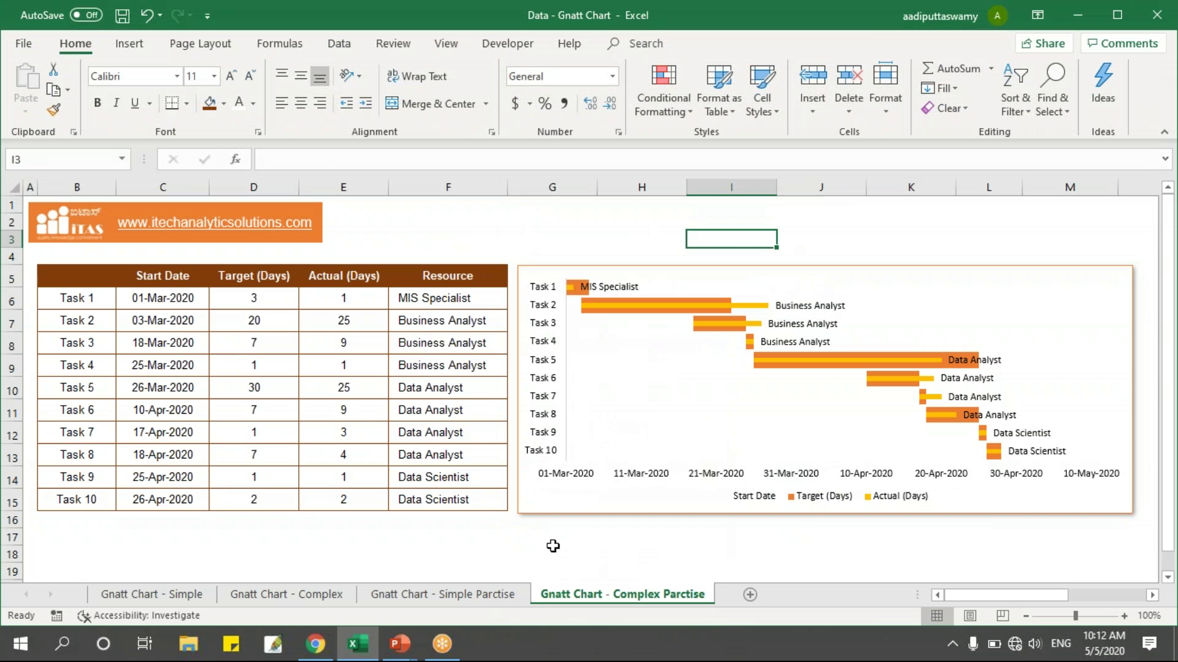